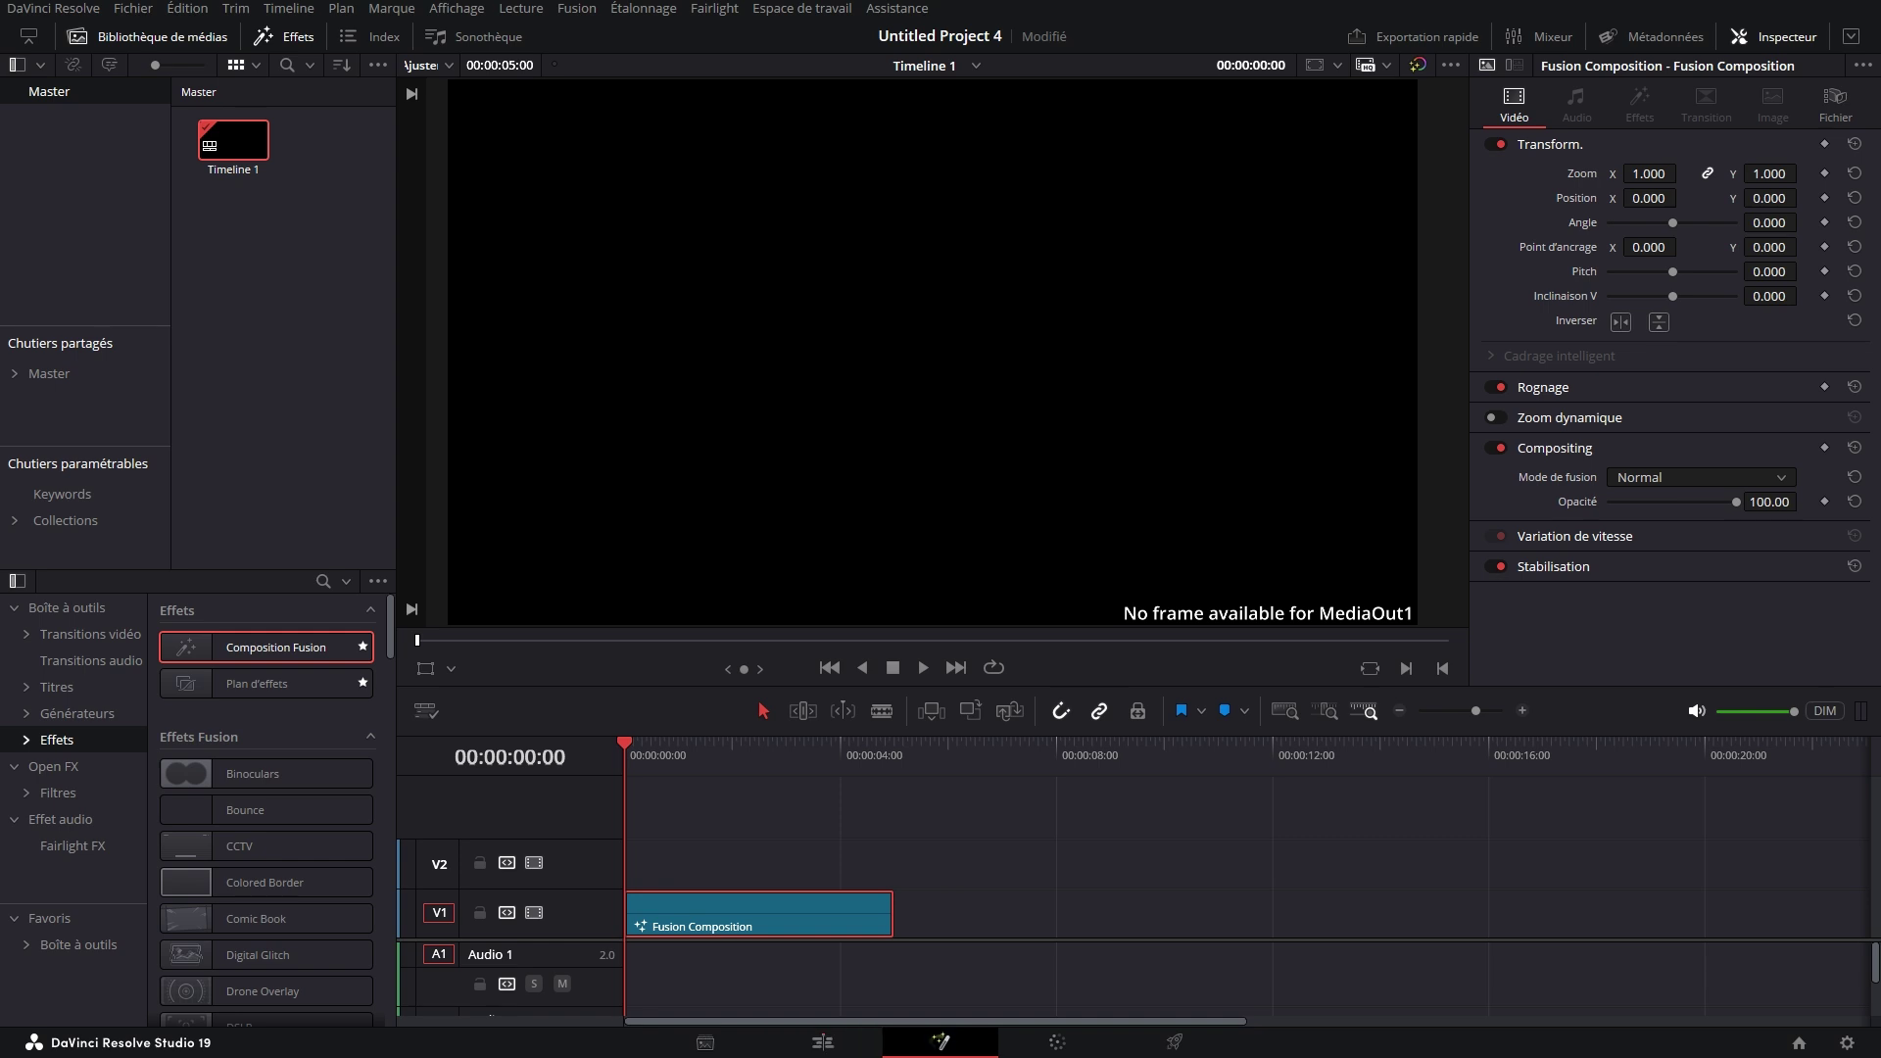
Add a Background node, switch it to its transparent version 2, and connect it to MediaOut1
left_click_drag(927, 869, 960, 868)
left_click(507, 839)
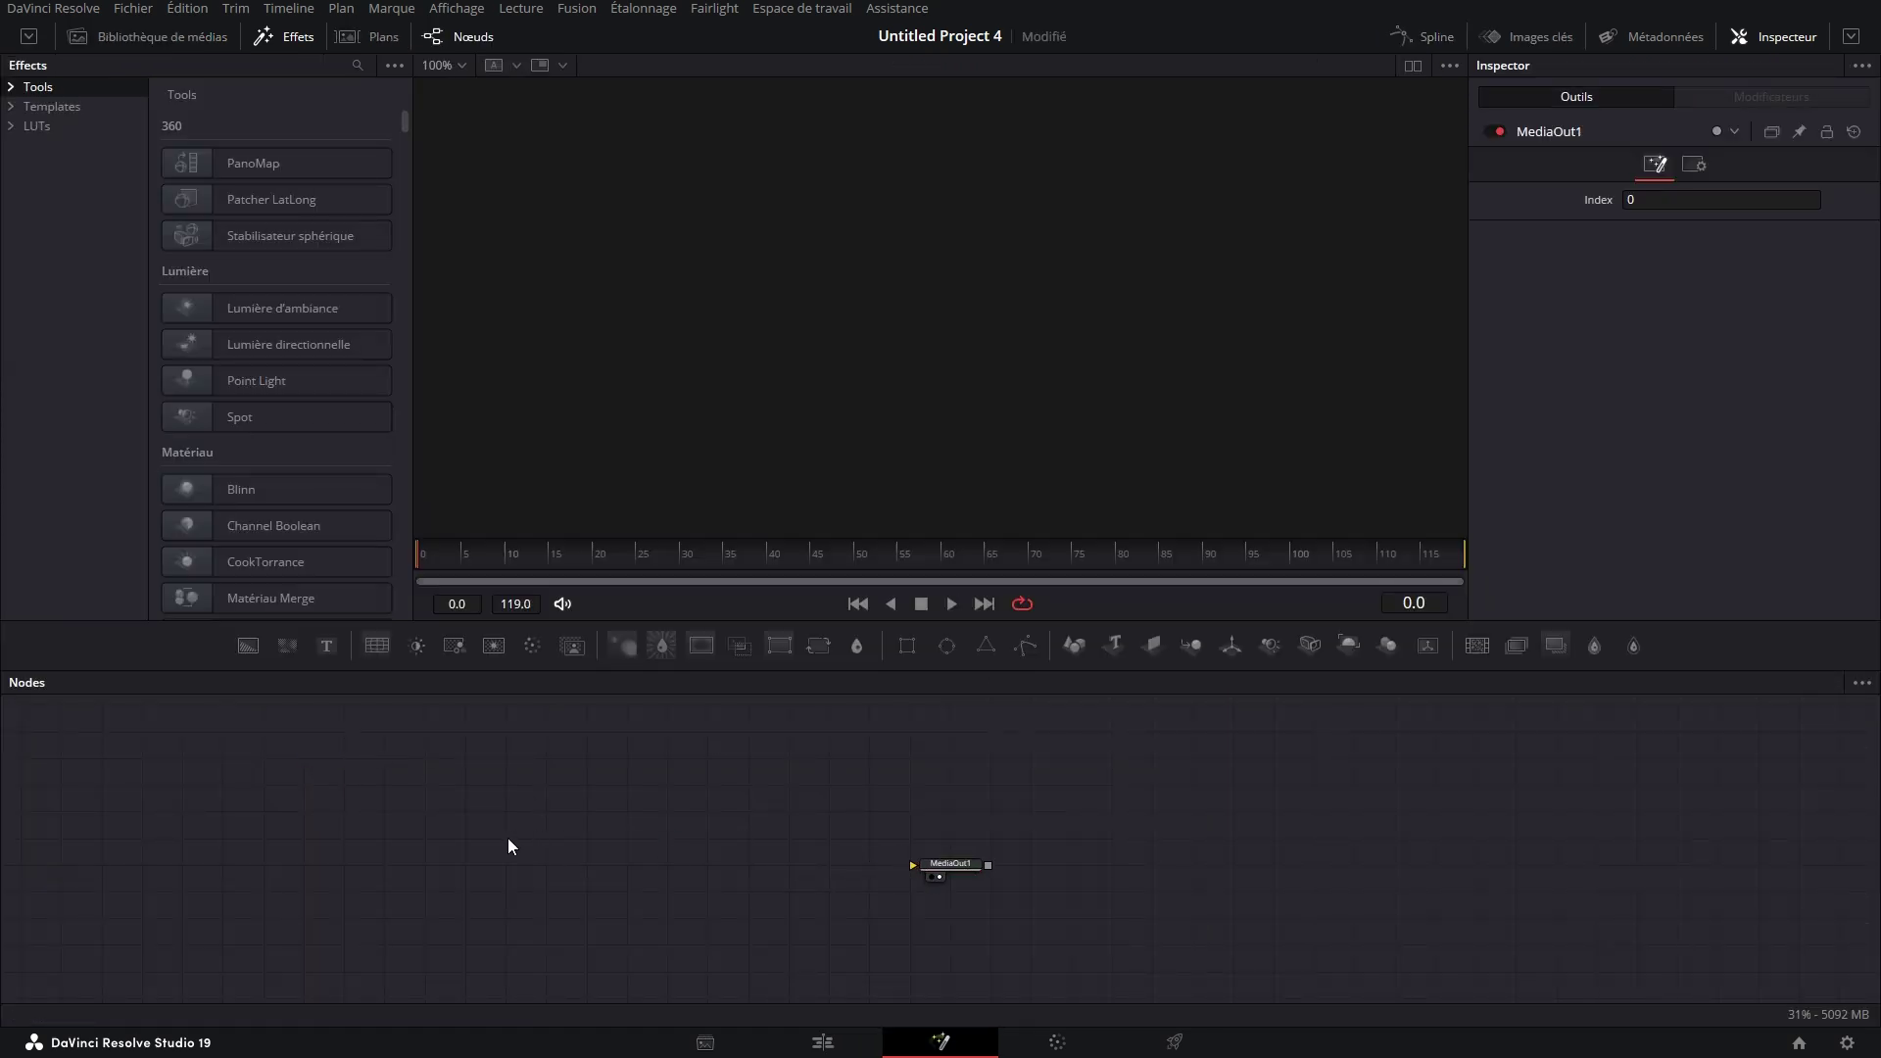
key("ctrl+v")
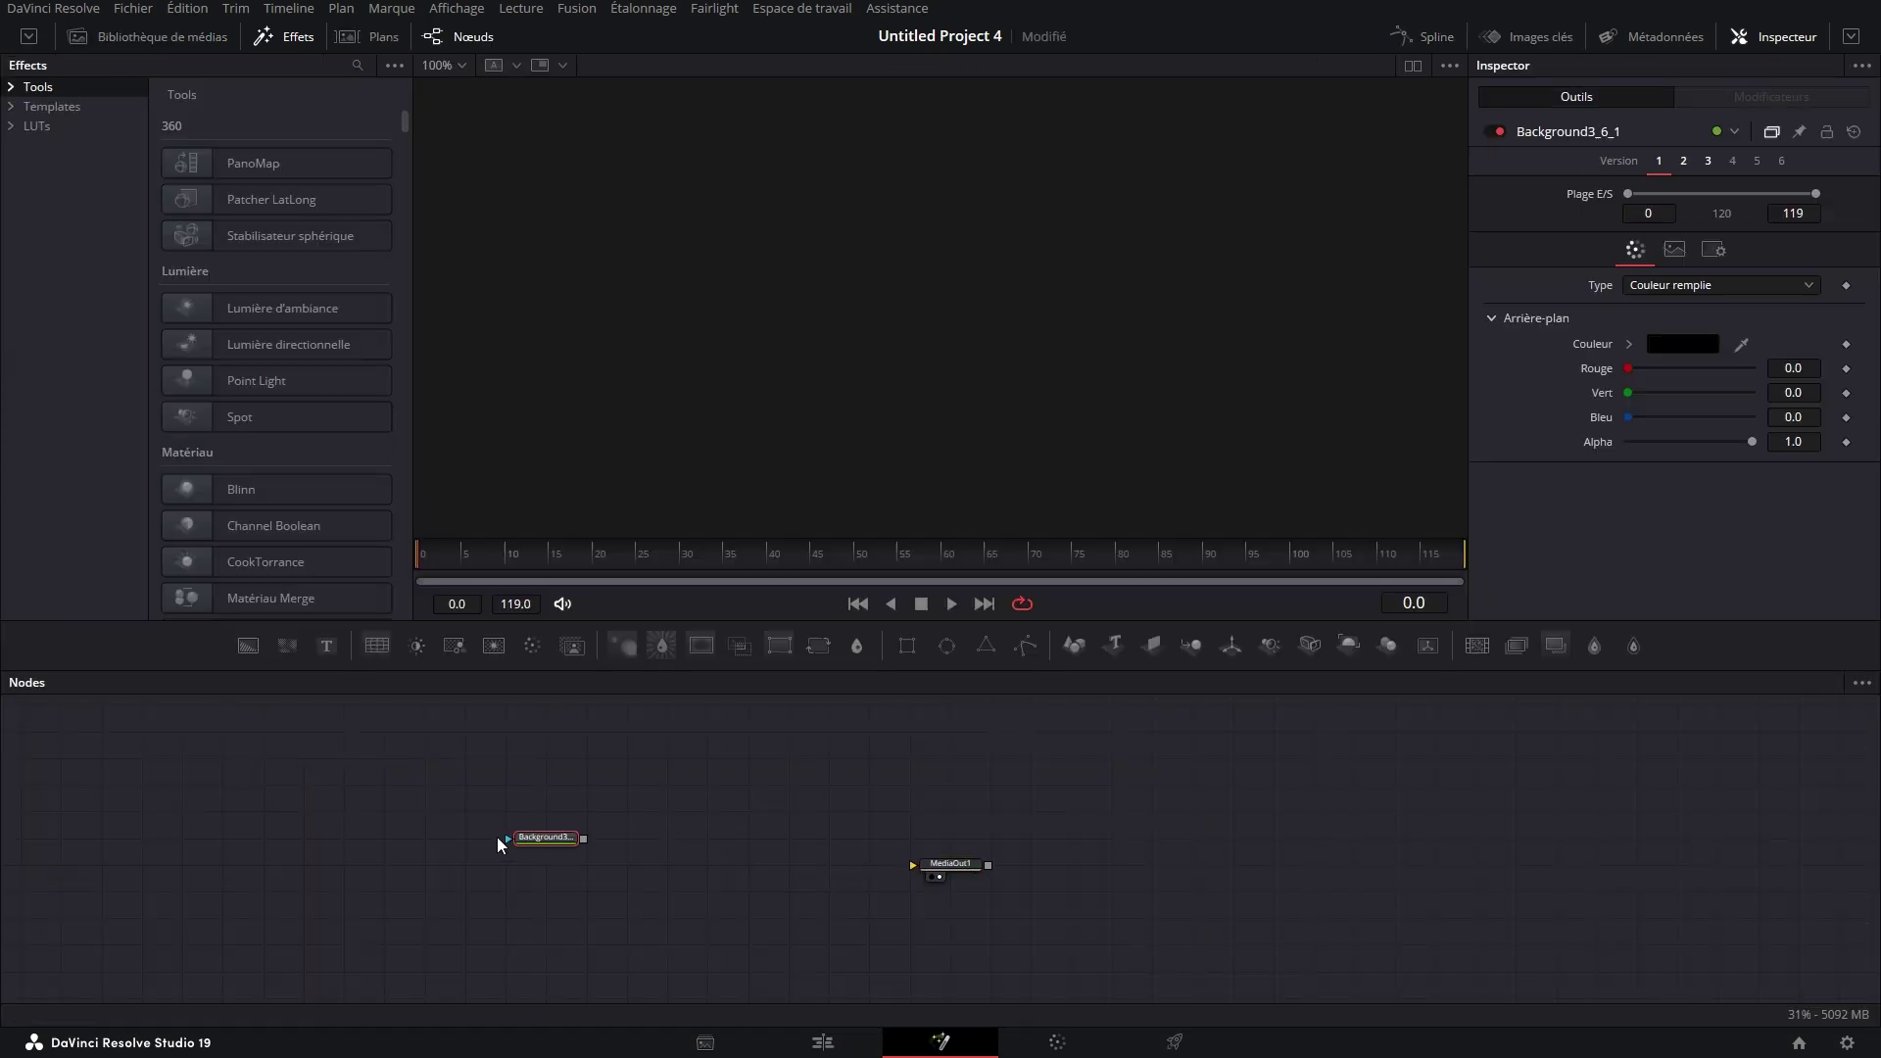
left_click(1683, 161)
left_click_drag(583, 838, 546, 865)
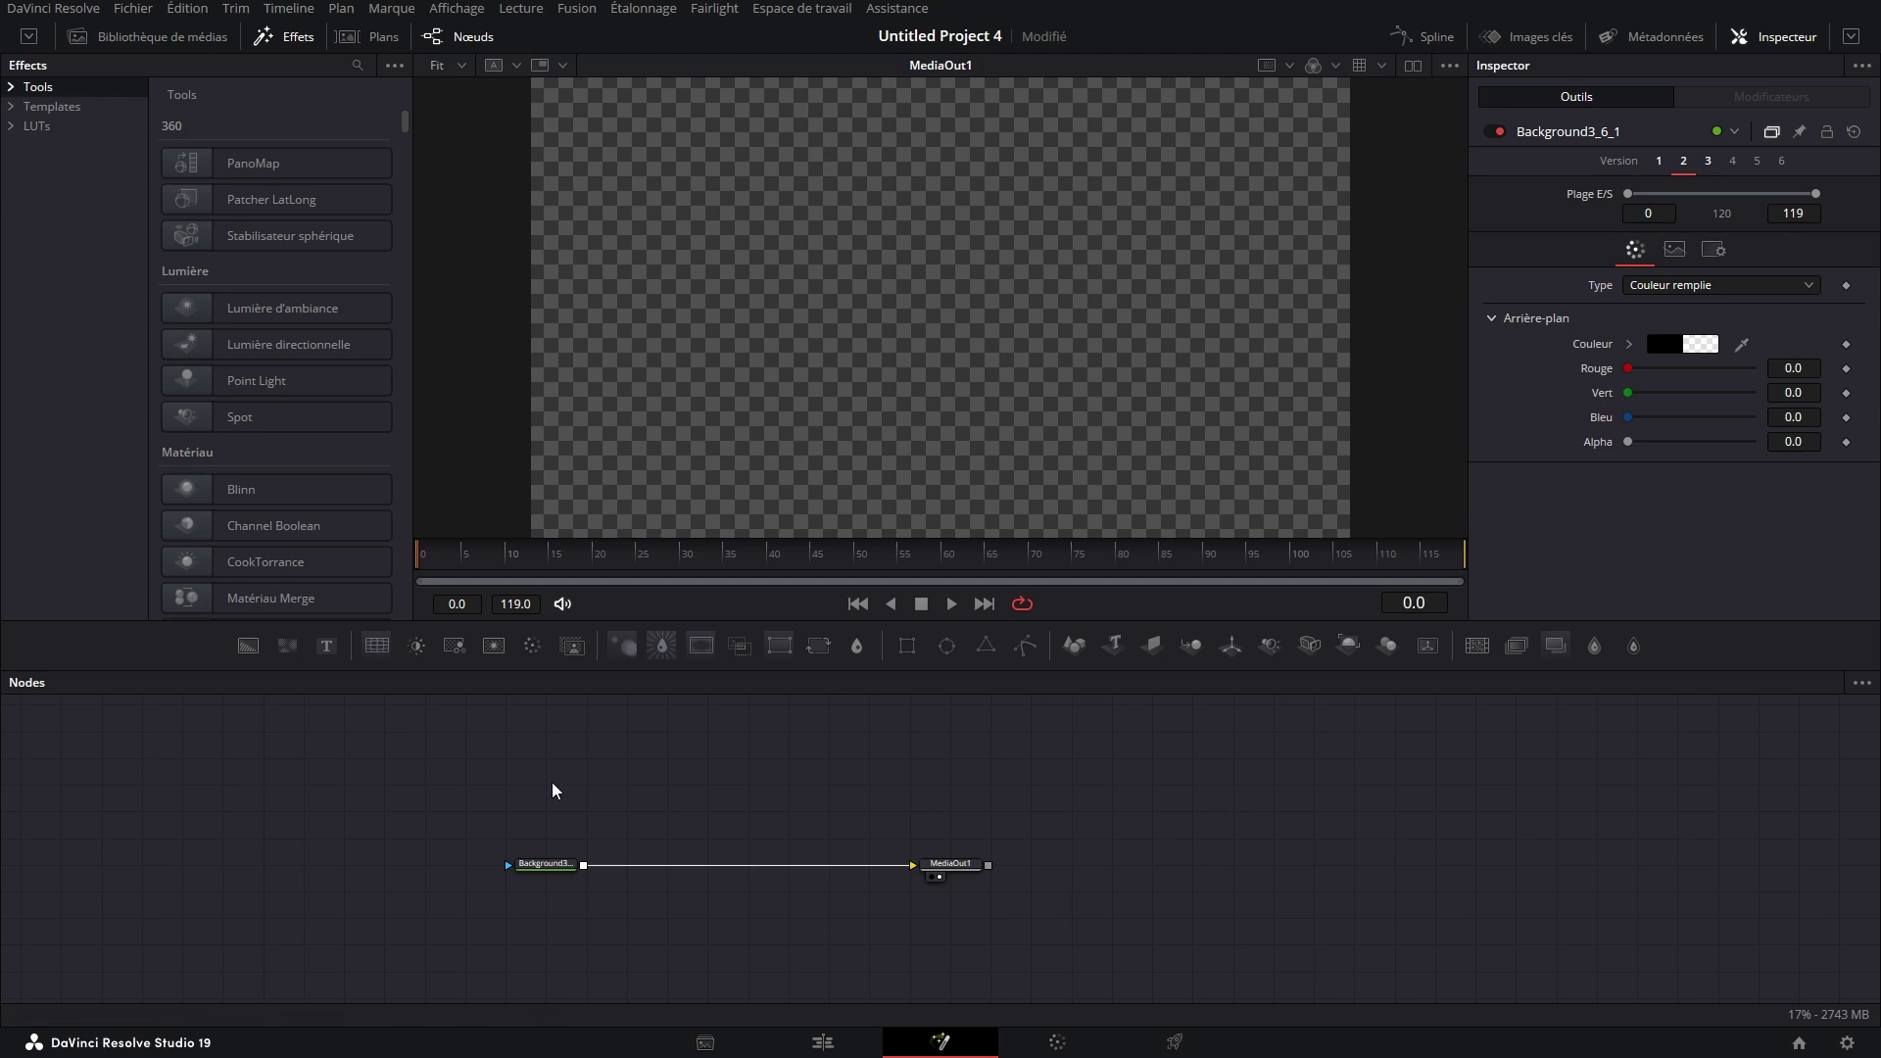
Add a second Background node masked by a Rectangle and set its color to white
key("ctrl+v")
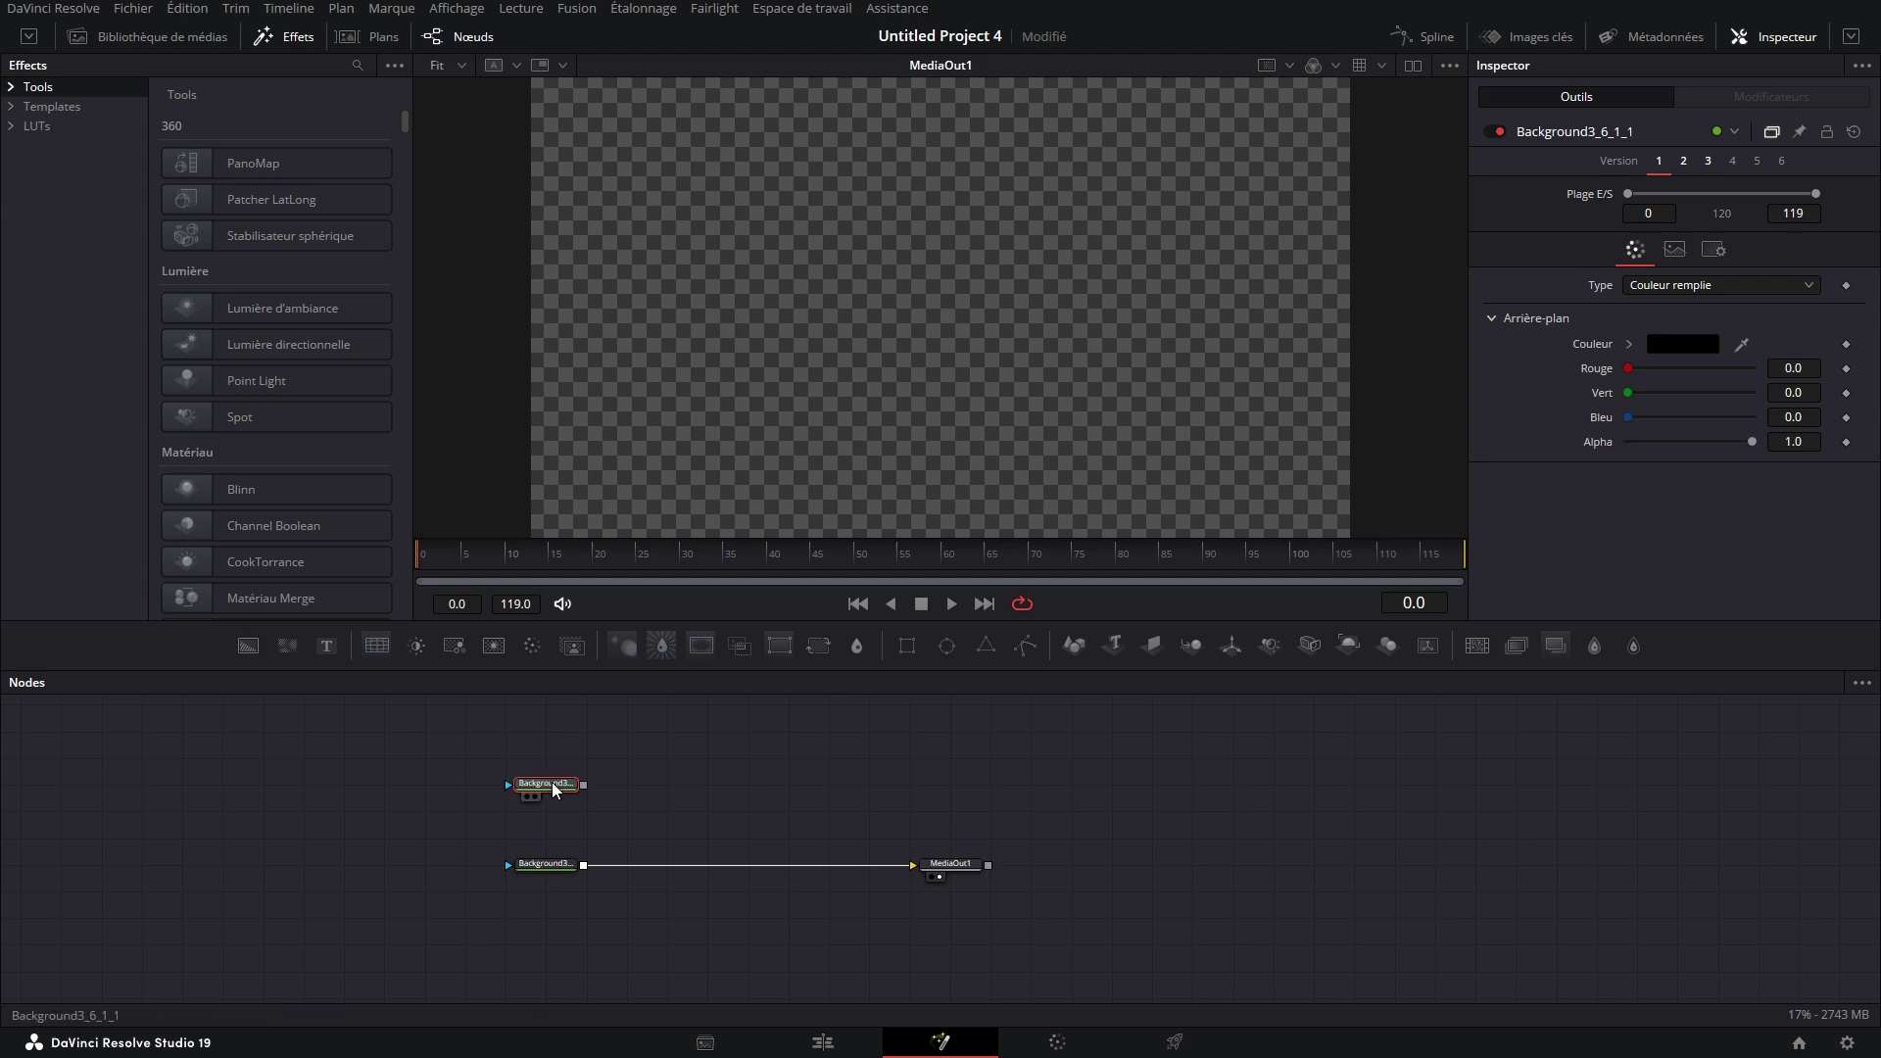
key("r")
left_click(578, 783)
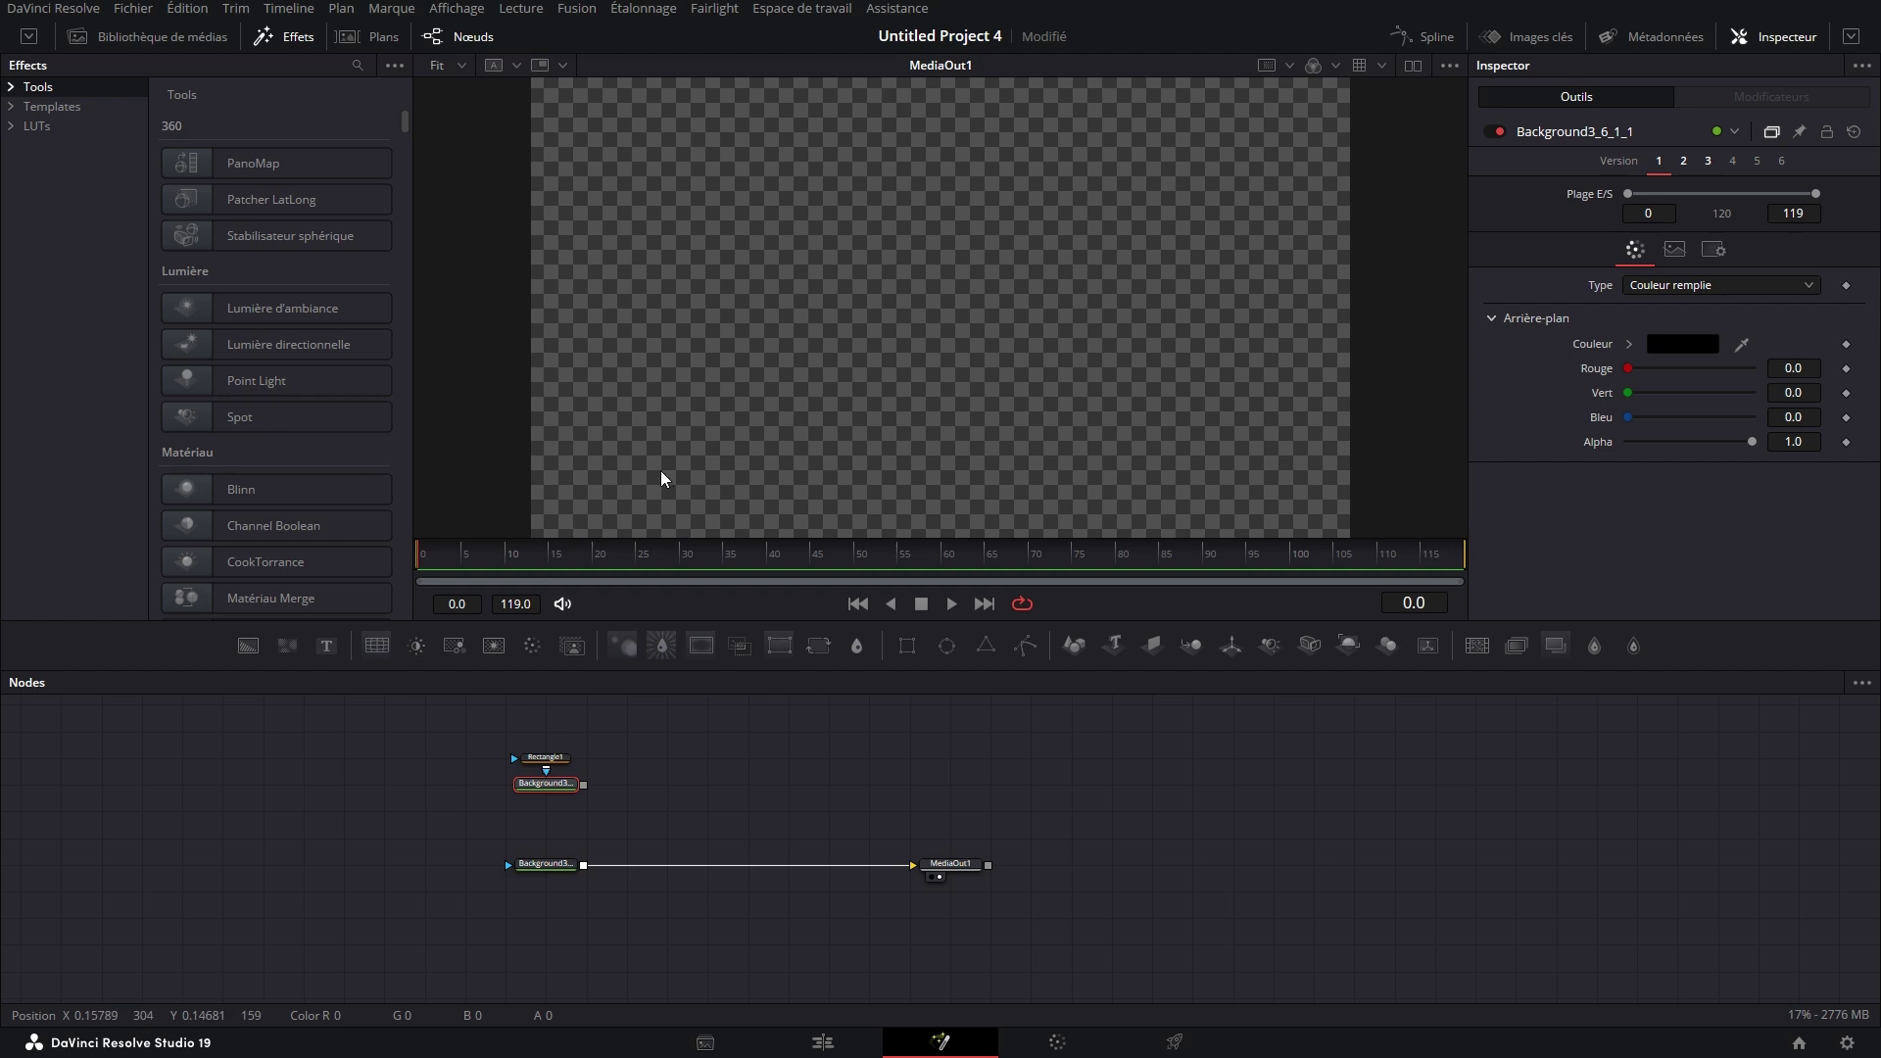
left_click(1690, 342)
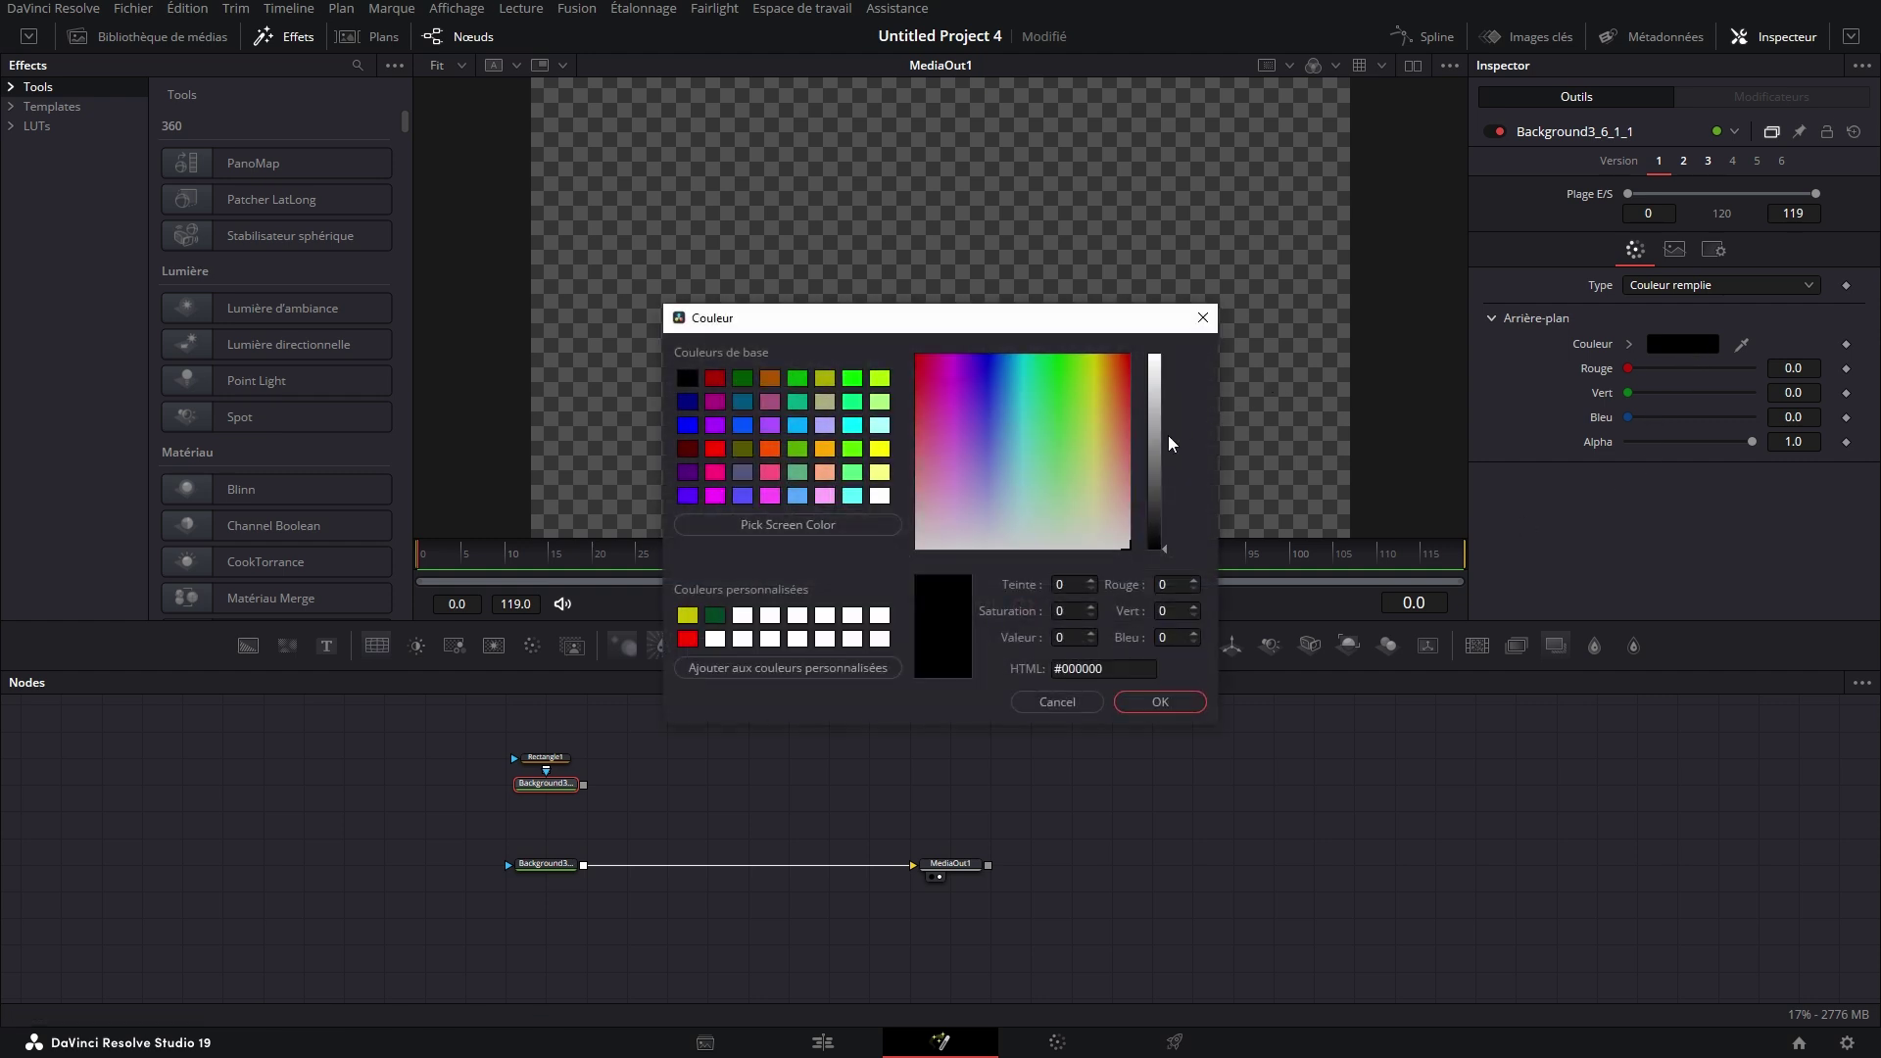
left_click_drag(1168, 441, 1156, 332)
left_click(1161, 701)
Merge the white background over the transparent one and shrink the rectangle to about 0.079 by 0.138 in the frame's upper-left corner
left_click_drag(510, 752, 584, 866)
left_click(673, 736)
left_click_drag(1144, 308, 976, 315)
left_click_drag(941, 196, 618, 88)
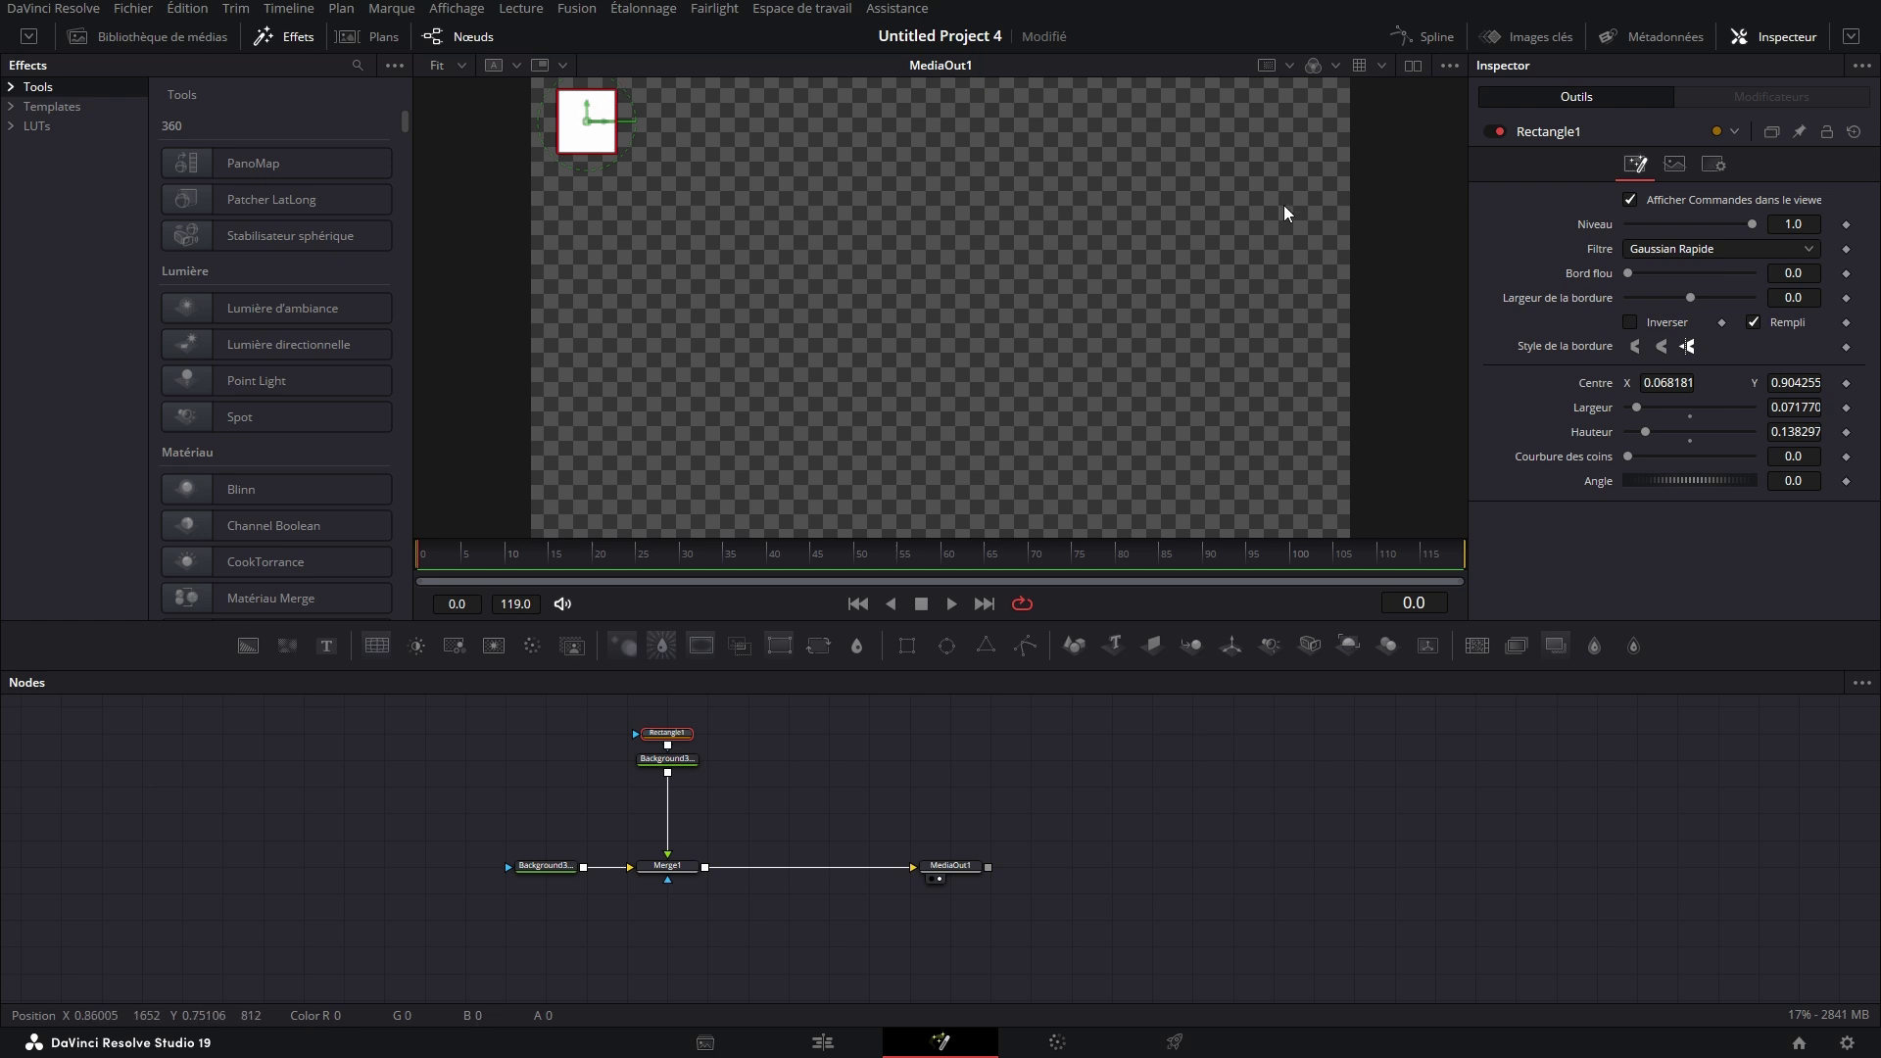
left_click_drag(617, 105, 579, 104)
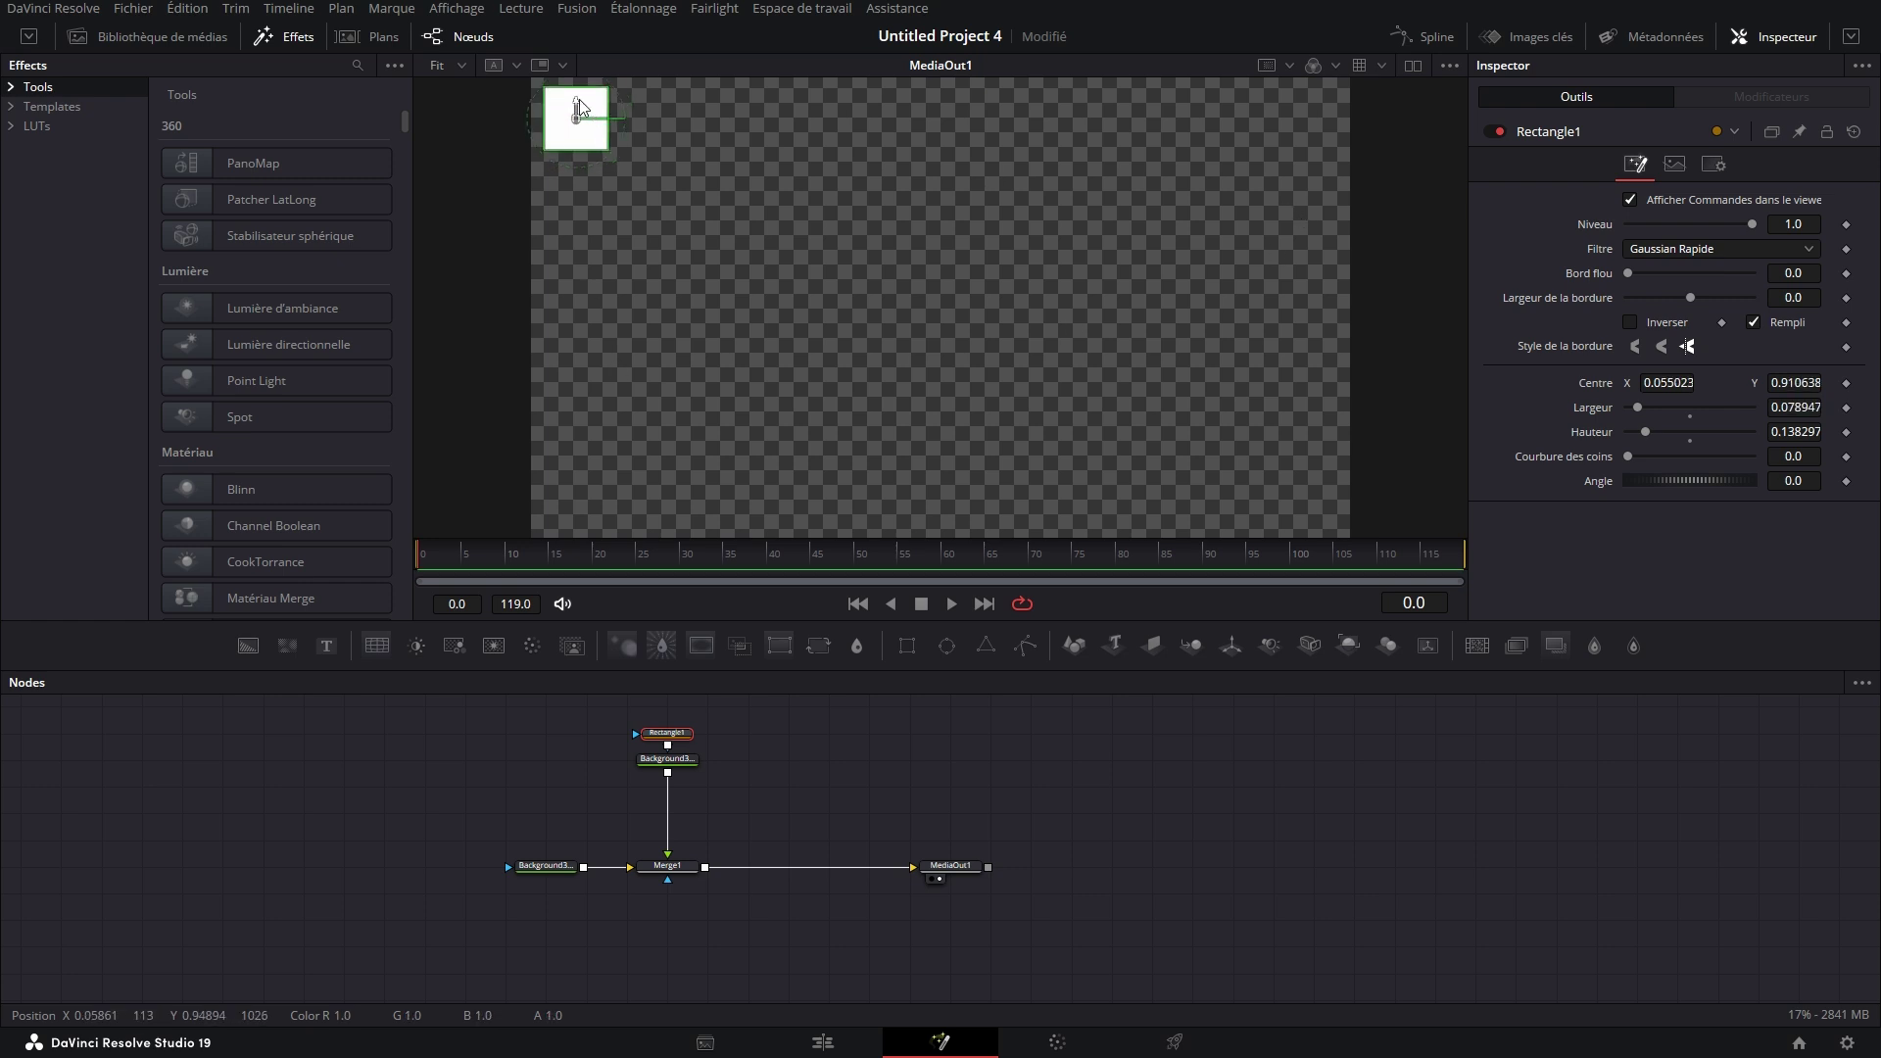
Add a Duplicate node after the white background with 10 copies and Center X 0.612 to form a horizontal row of squares
left_click(694, 766)
key("shift+space")
type("dup")
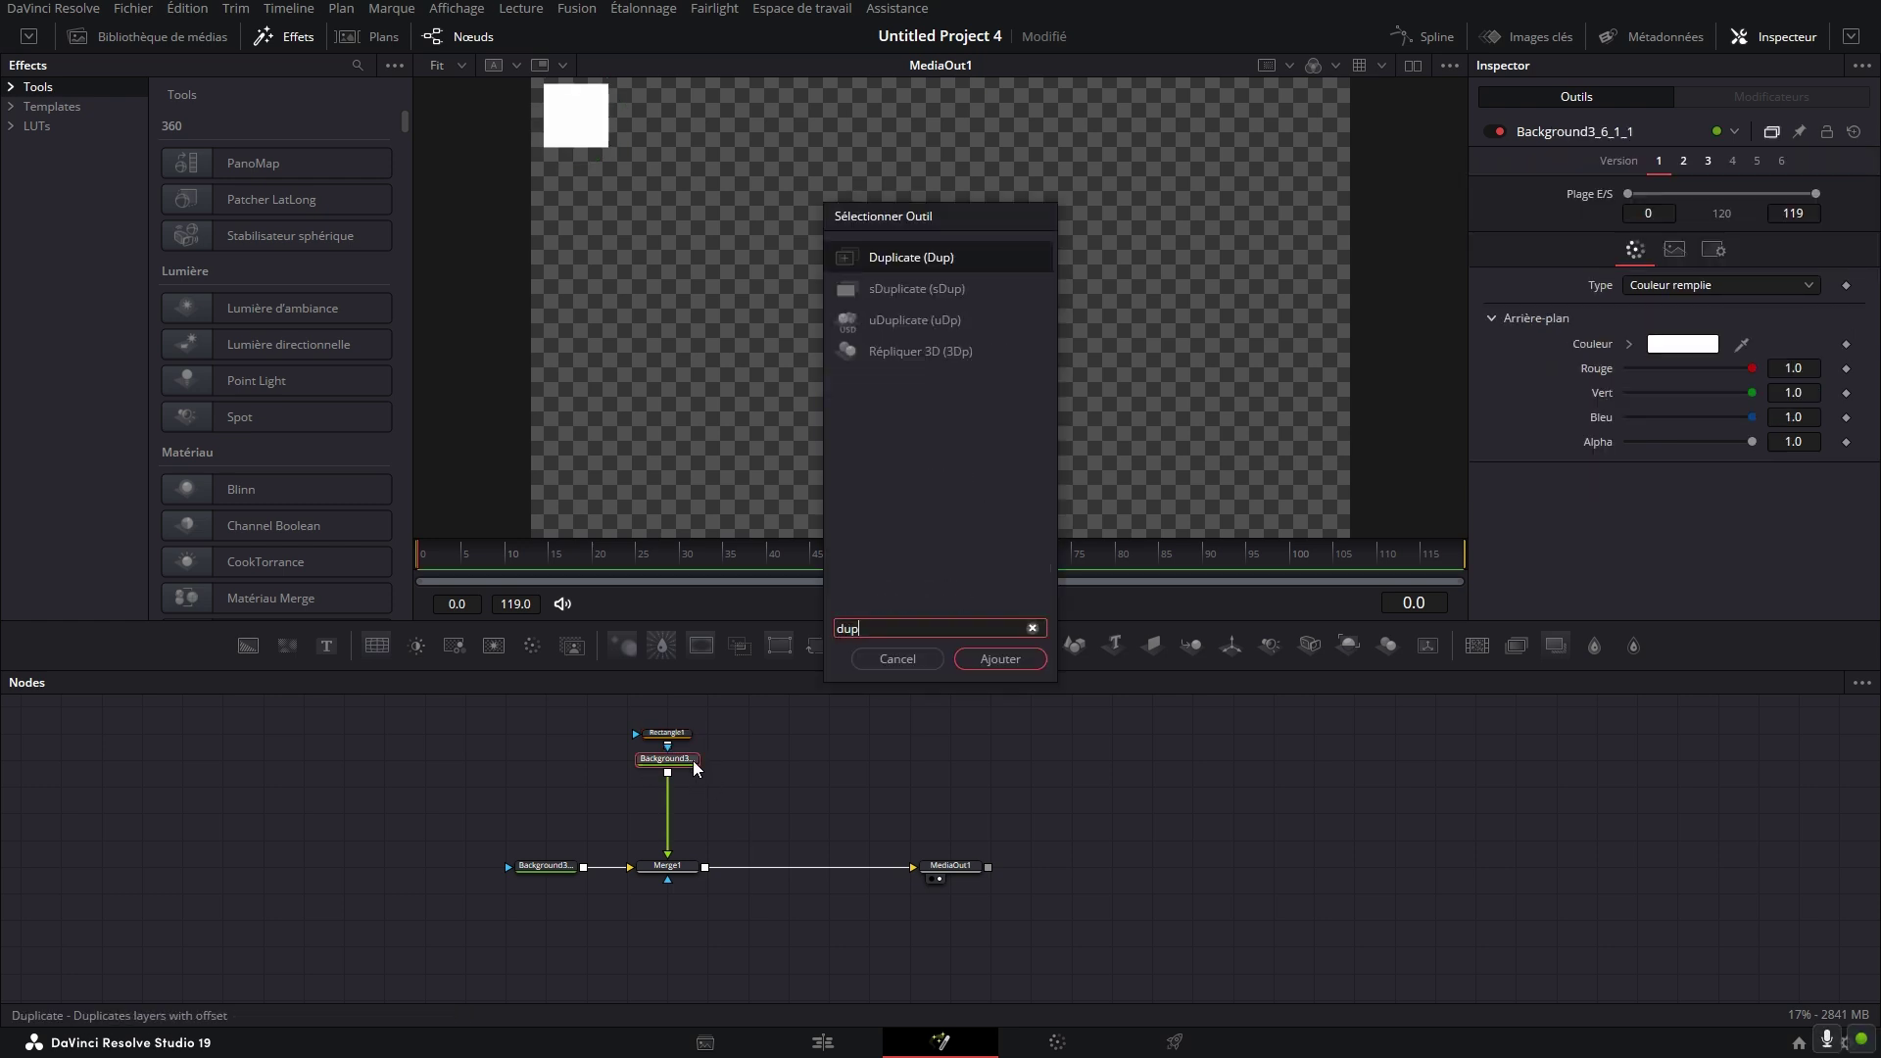
key("Return")
double_click(1783, 199)
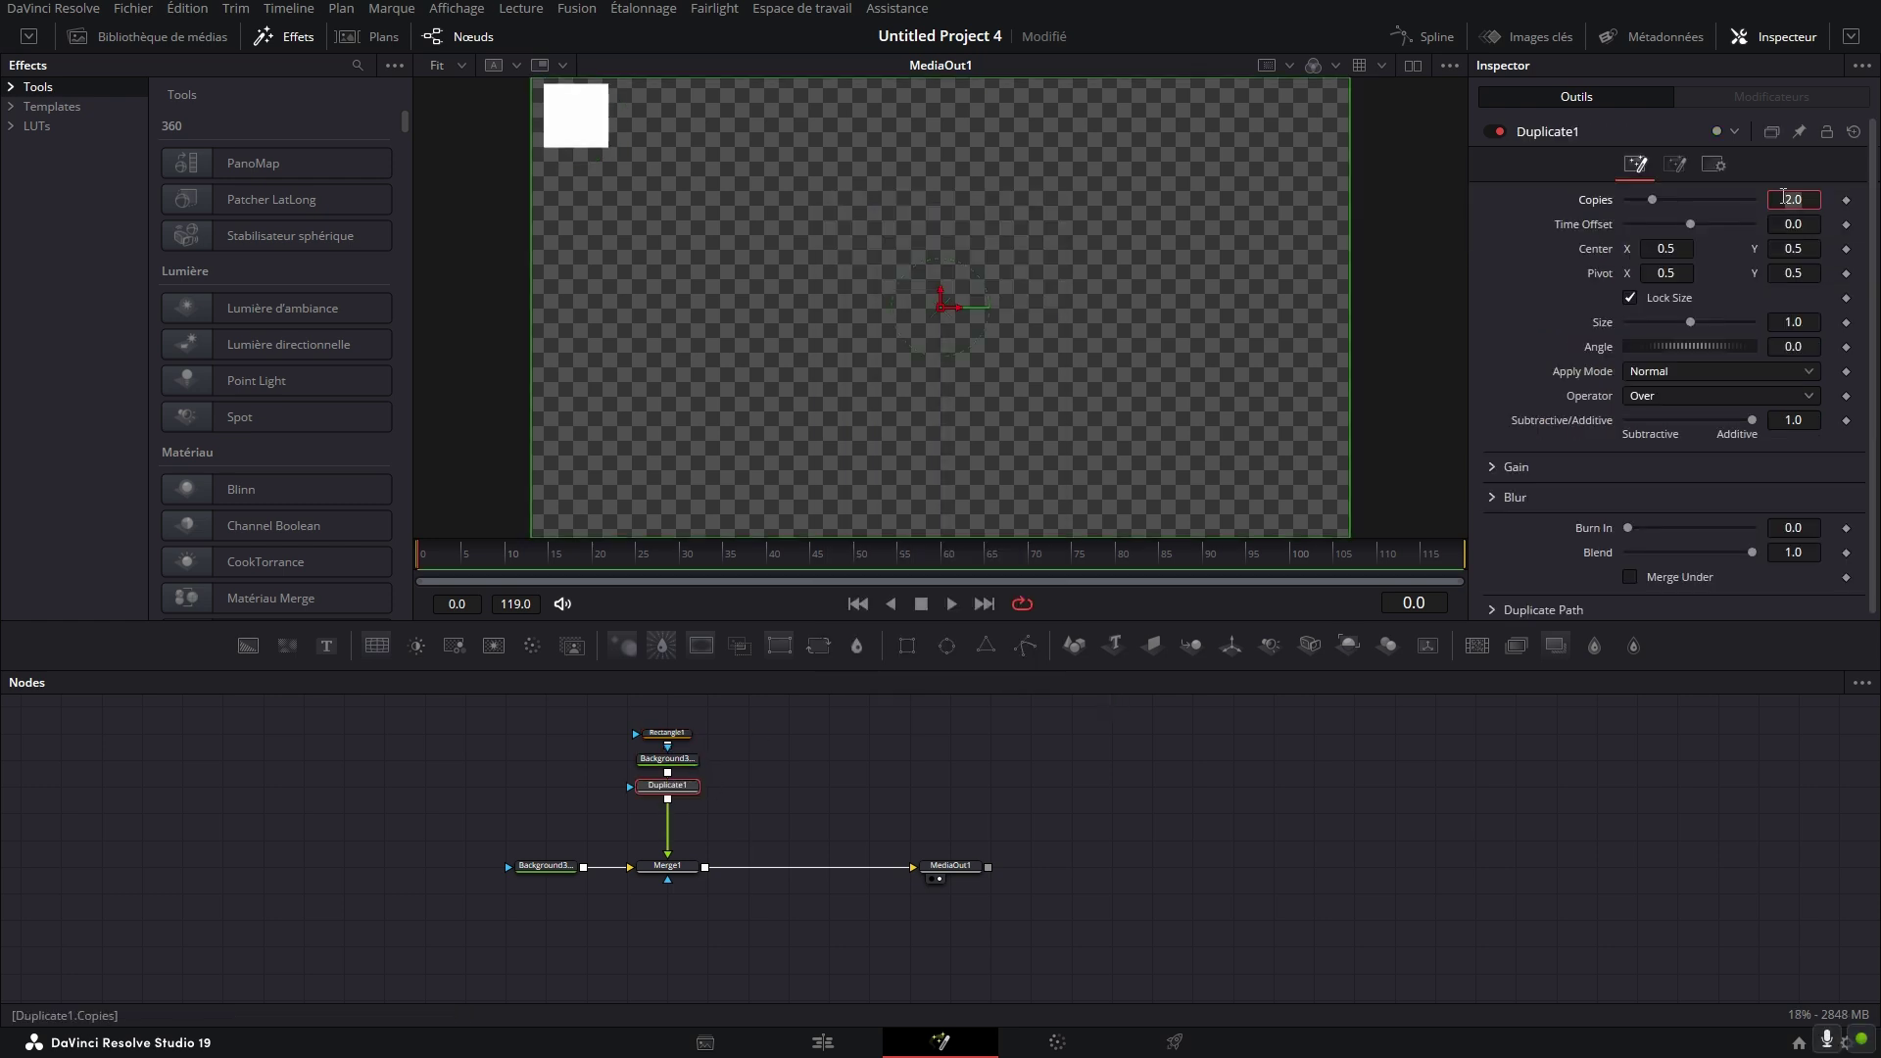
type("10")
key("Return")
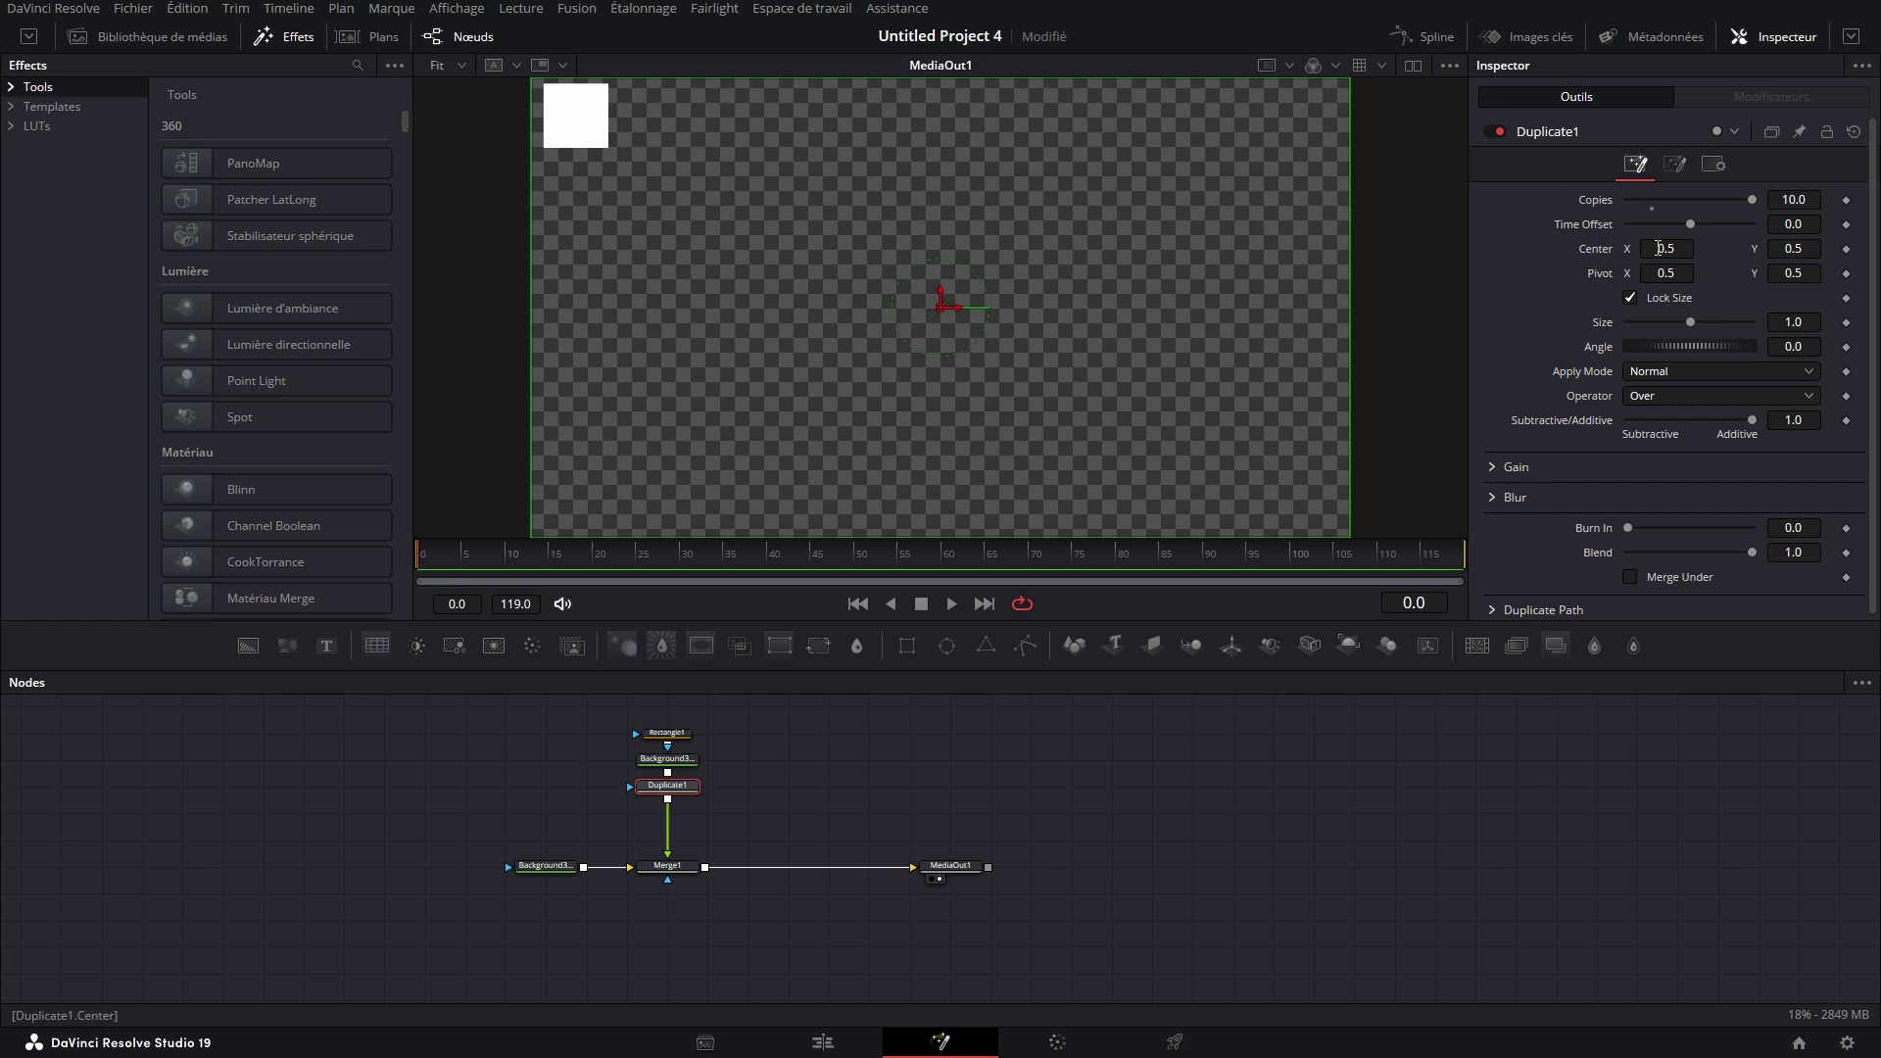
left_click_drag(1664, 247, 1705, 248)
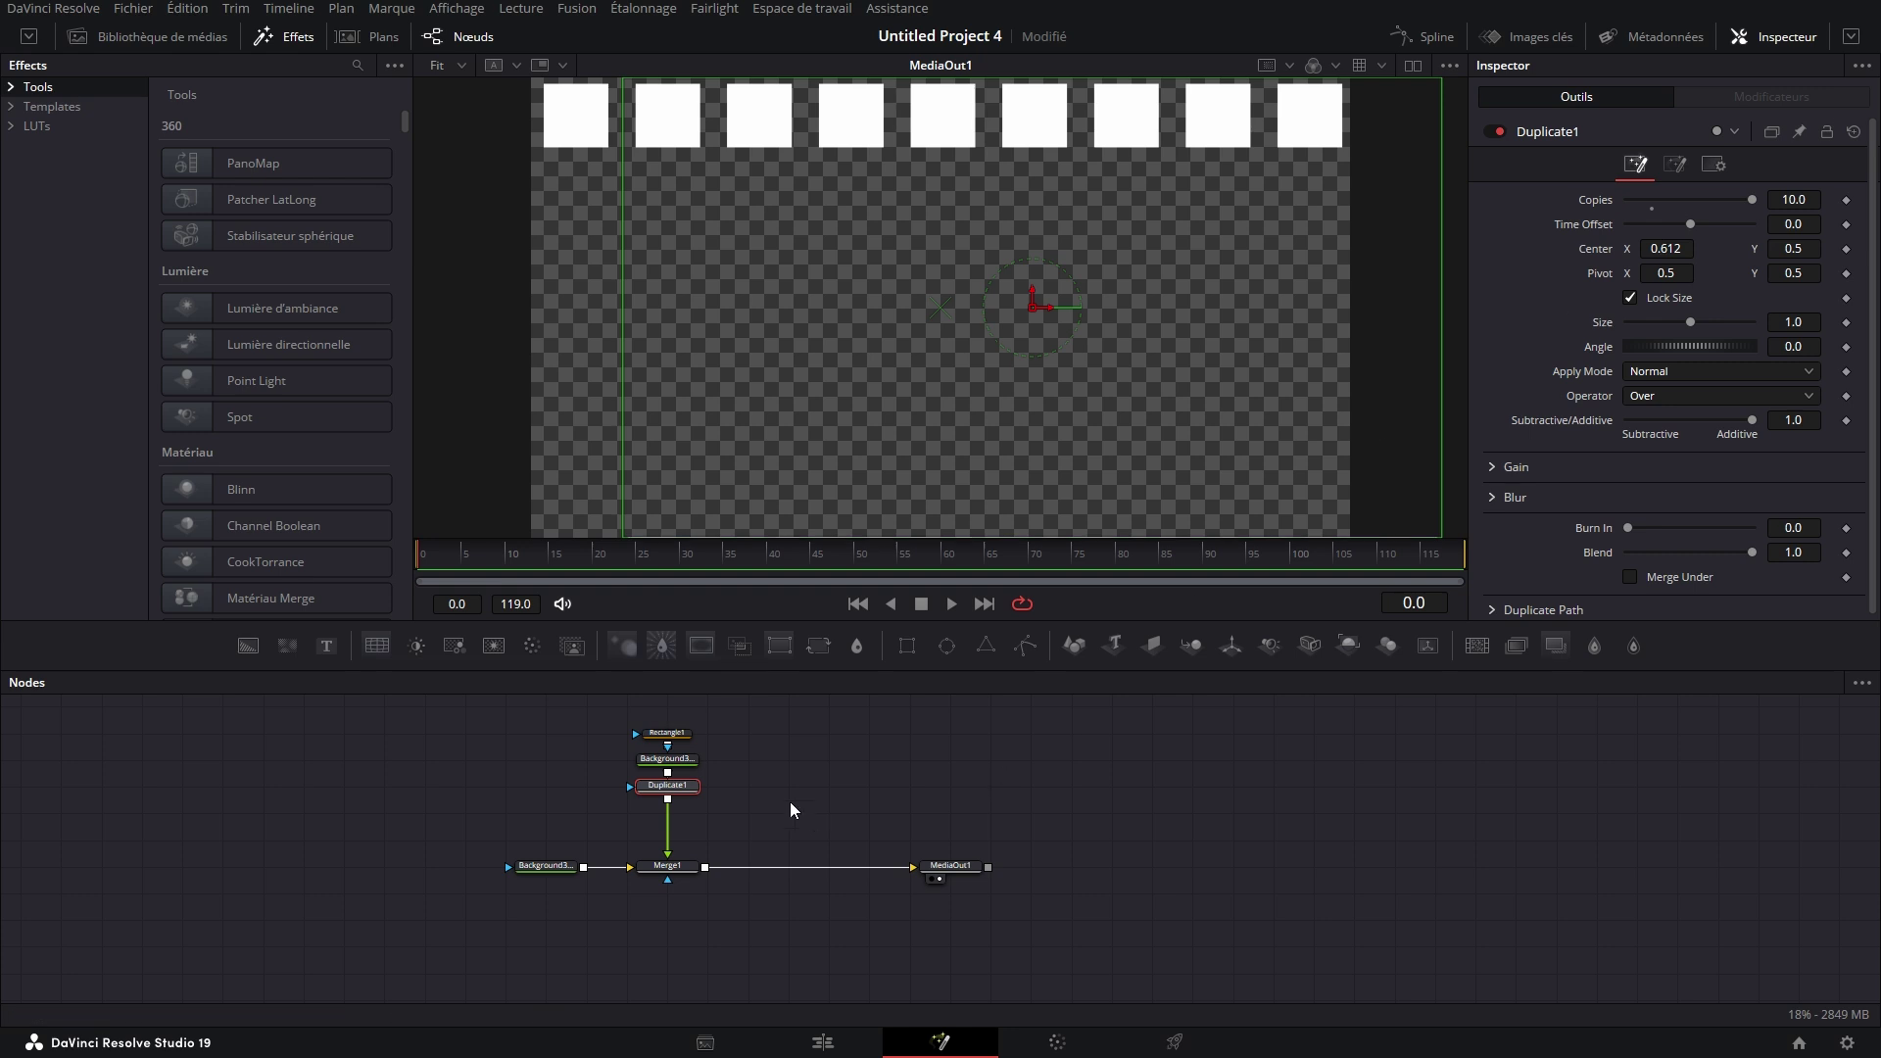
Add a second Duplicate node after Duplicate1 with 6 copies and Center Y 0.296 to stack the rows downward
key("shift+space")
type("dup")
key("Return")
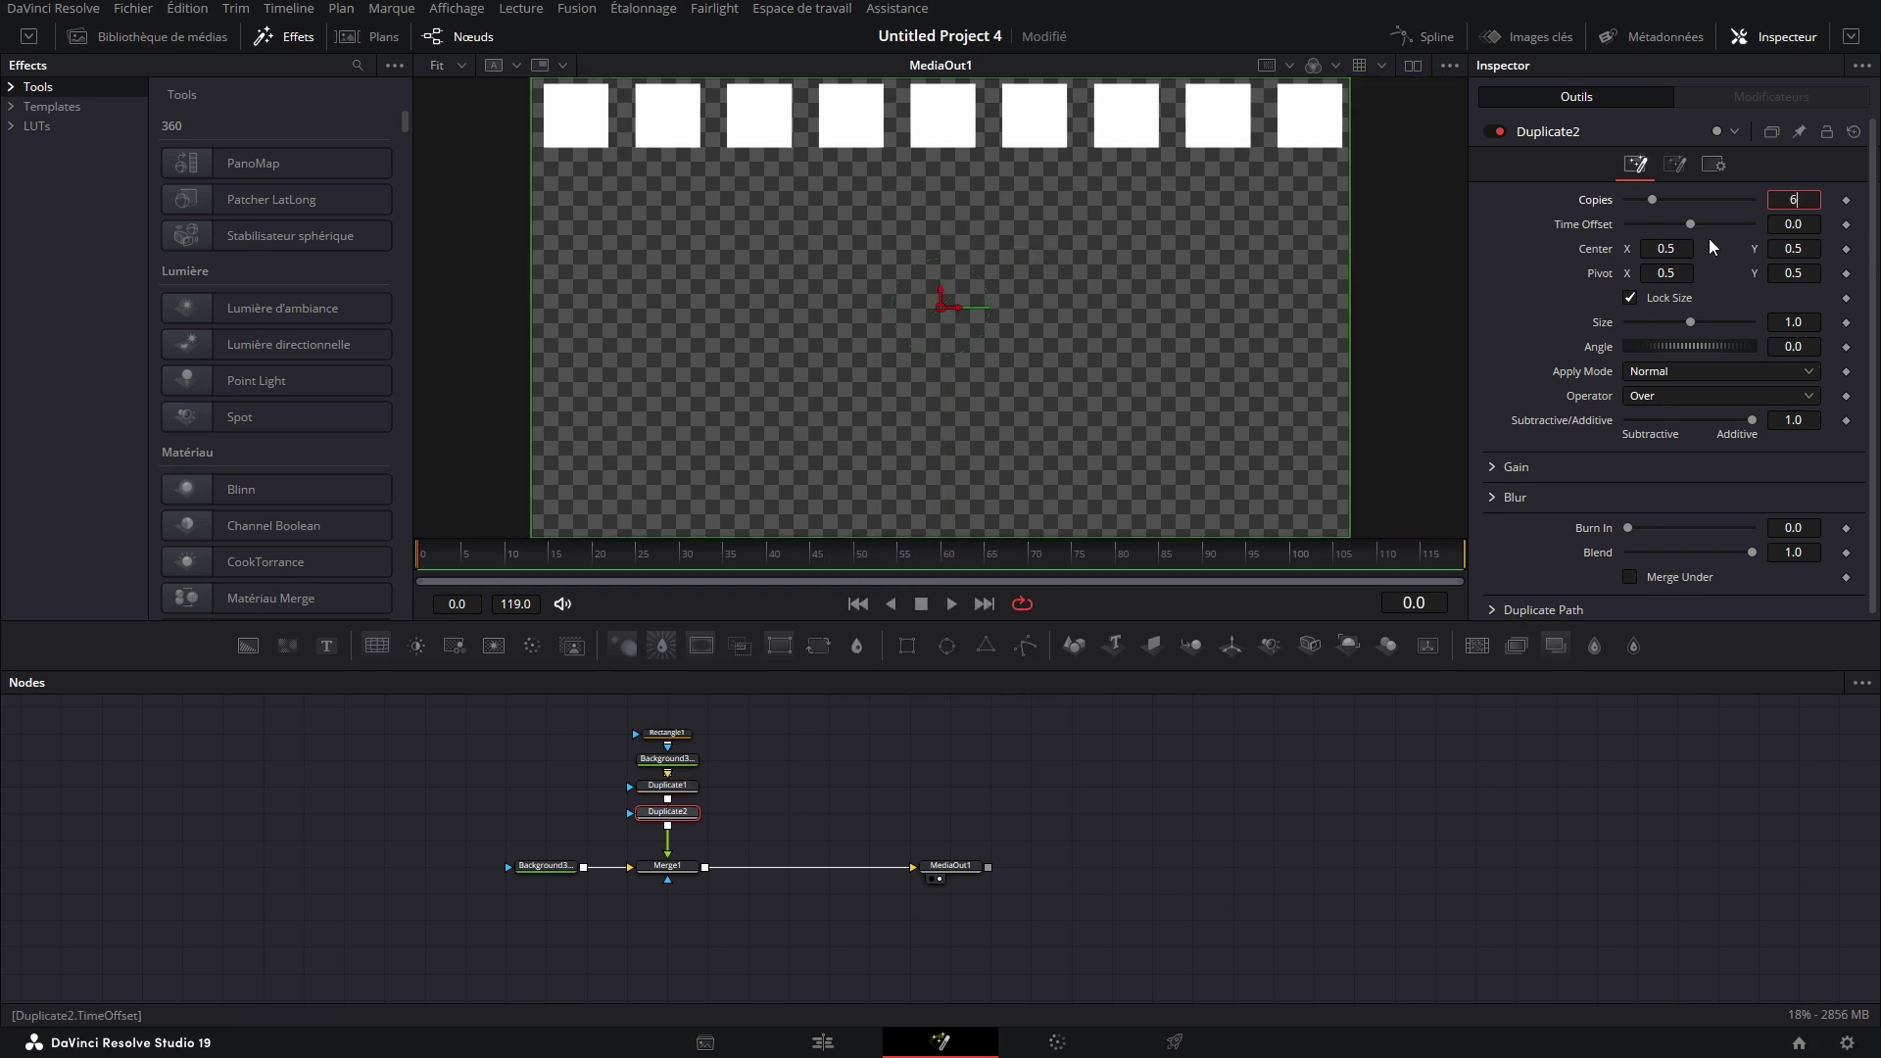
key("Return")
left_click_drag(1797, 249, 1596, 249)
scroll(962, 216, "down", 2)
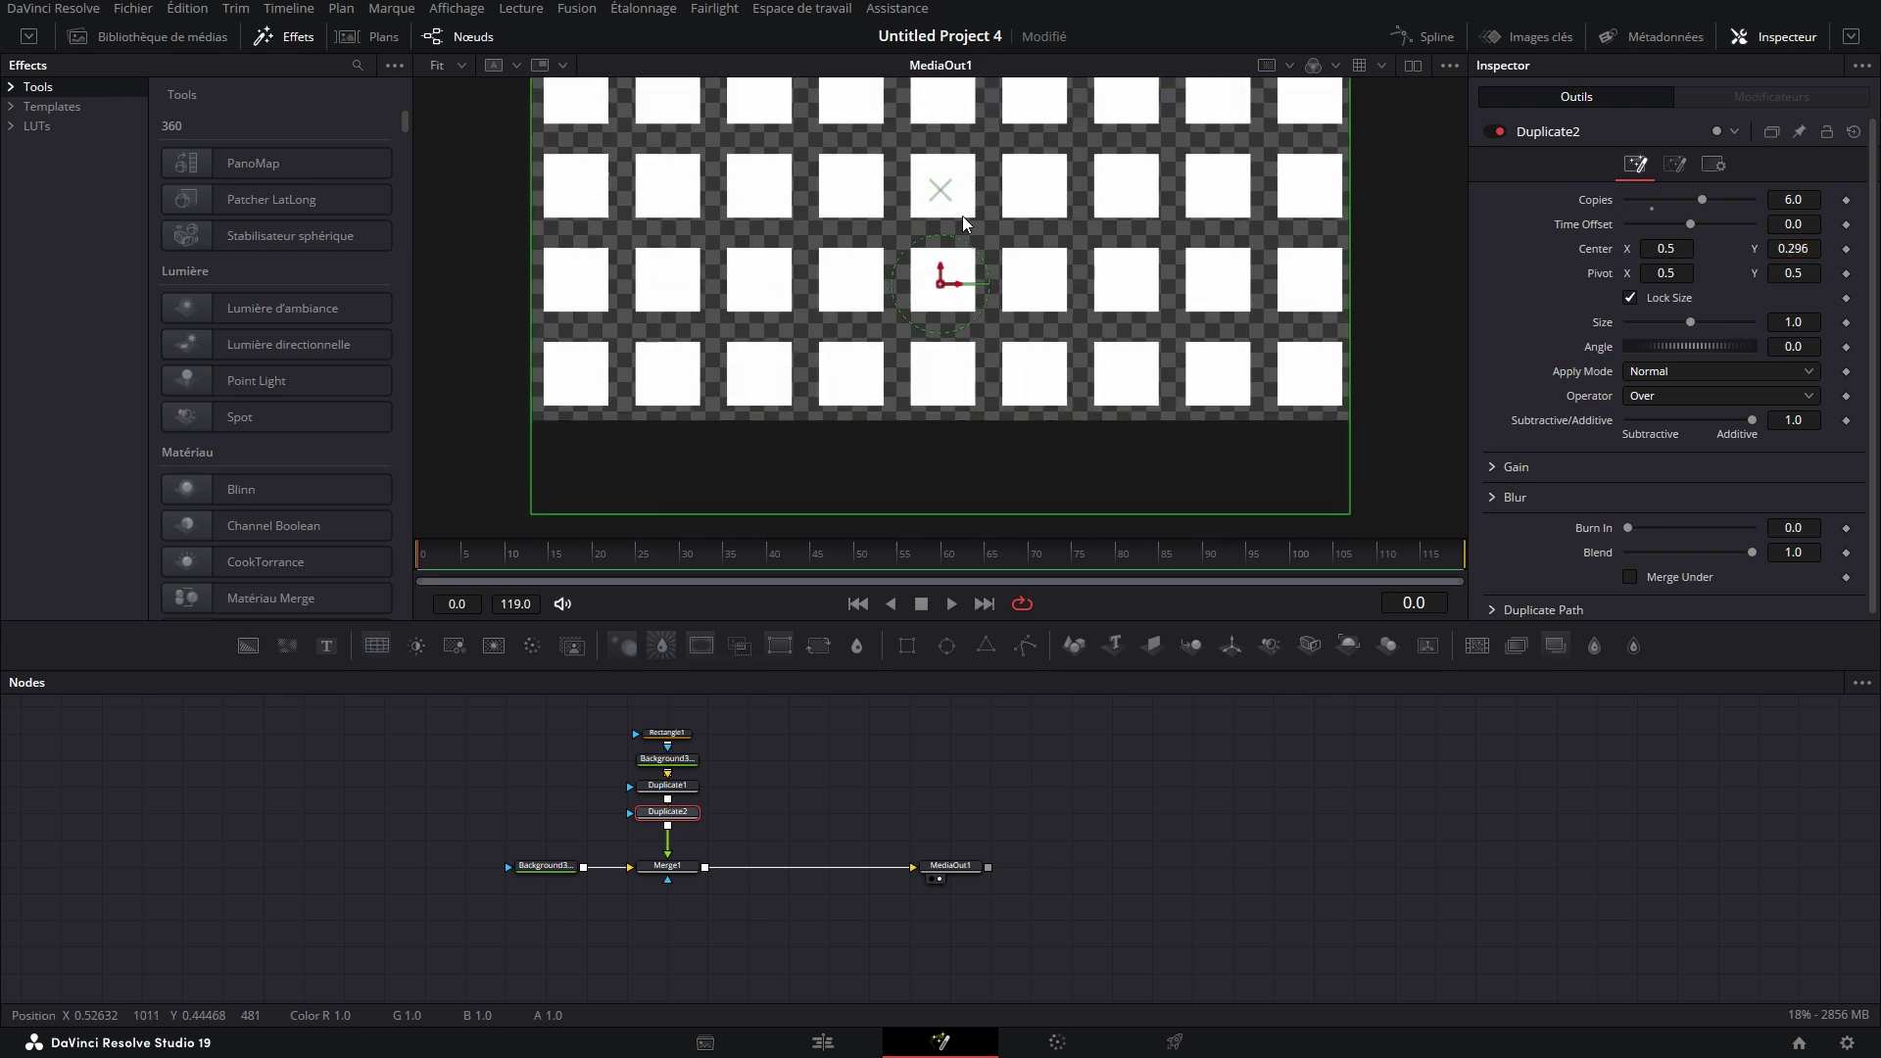
scroll(962, 216, "up", 1)
scroll(694, 825, "up", 1)
Move the rectangle, white background and both Duplicate nodes up together to leave more room above Merge1
left_click(694, 825, "alt")
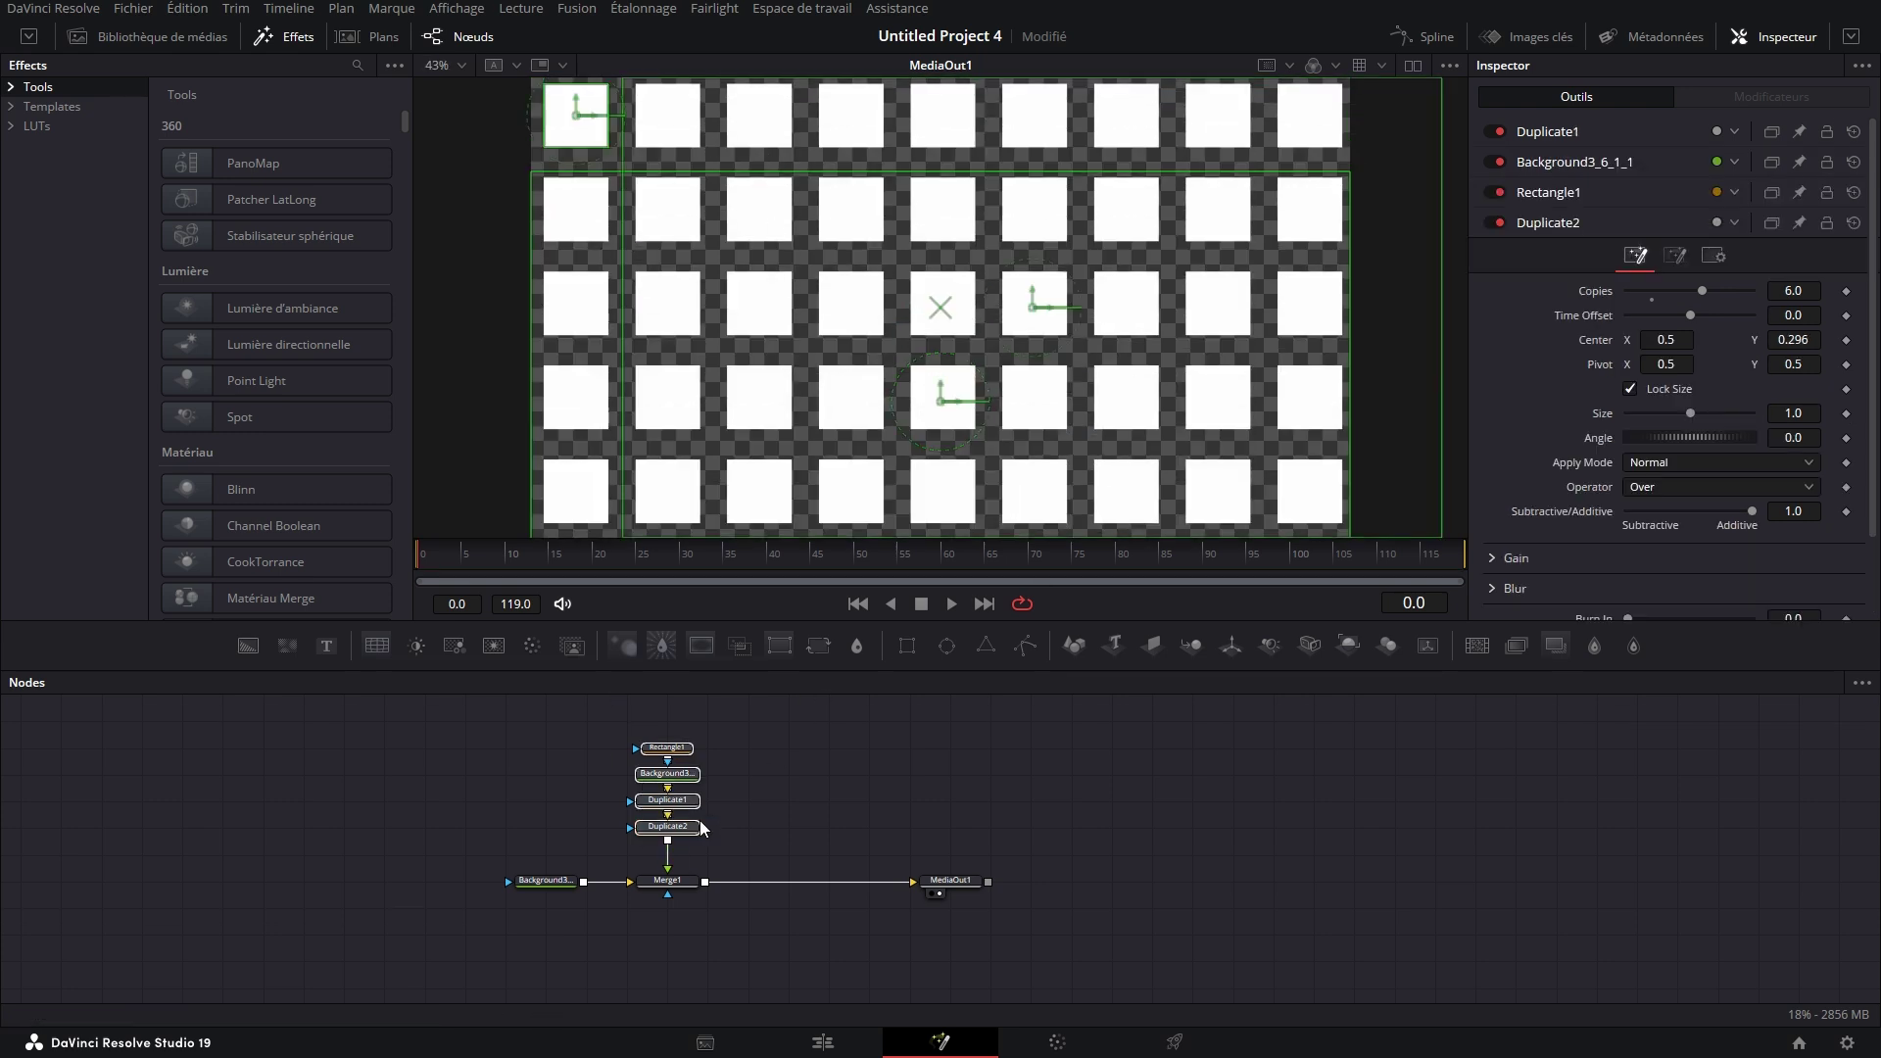
left_click_drag(690, 826, 685, 799)
left_click(888, 837)
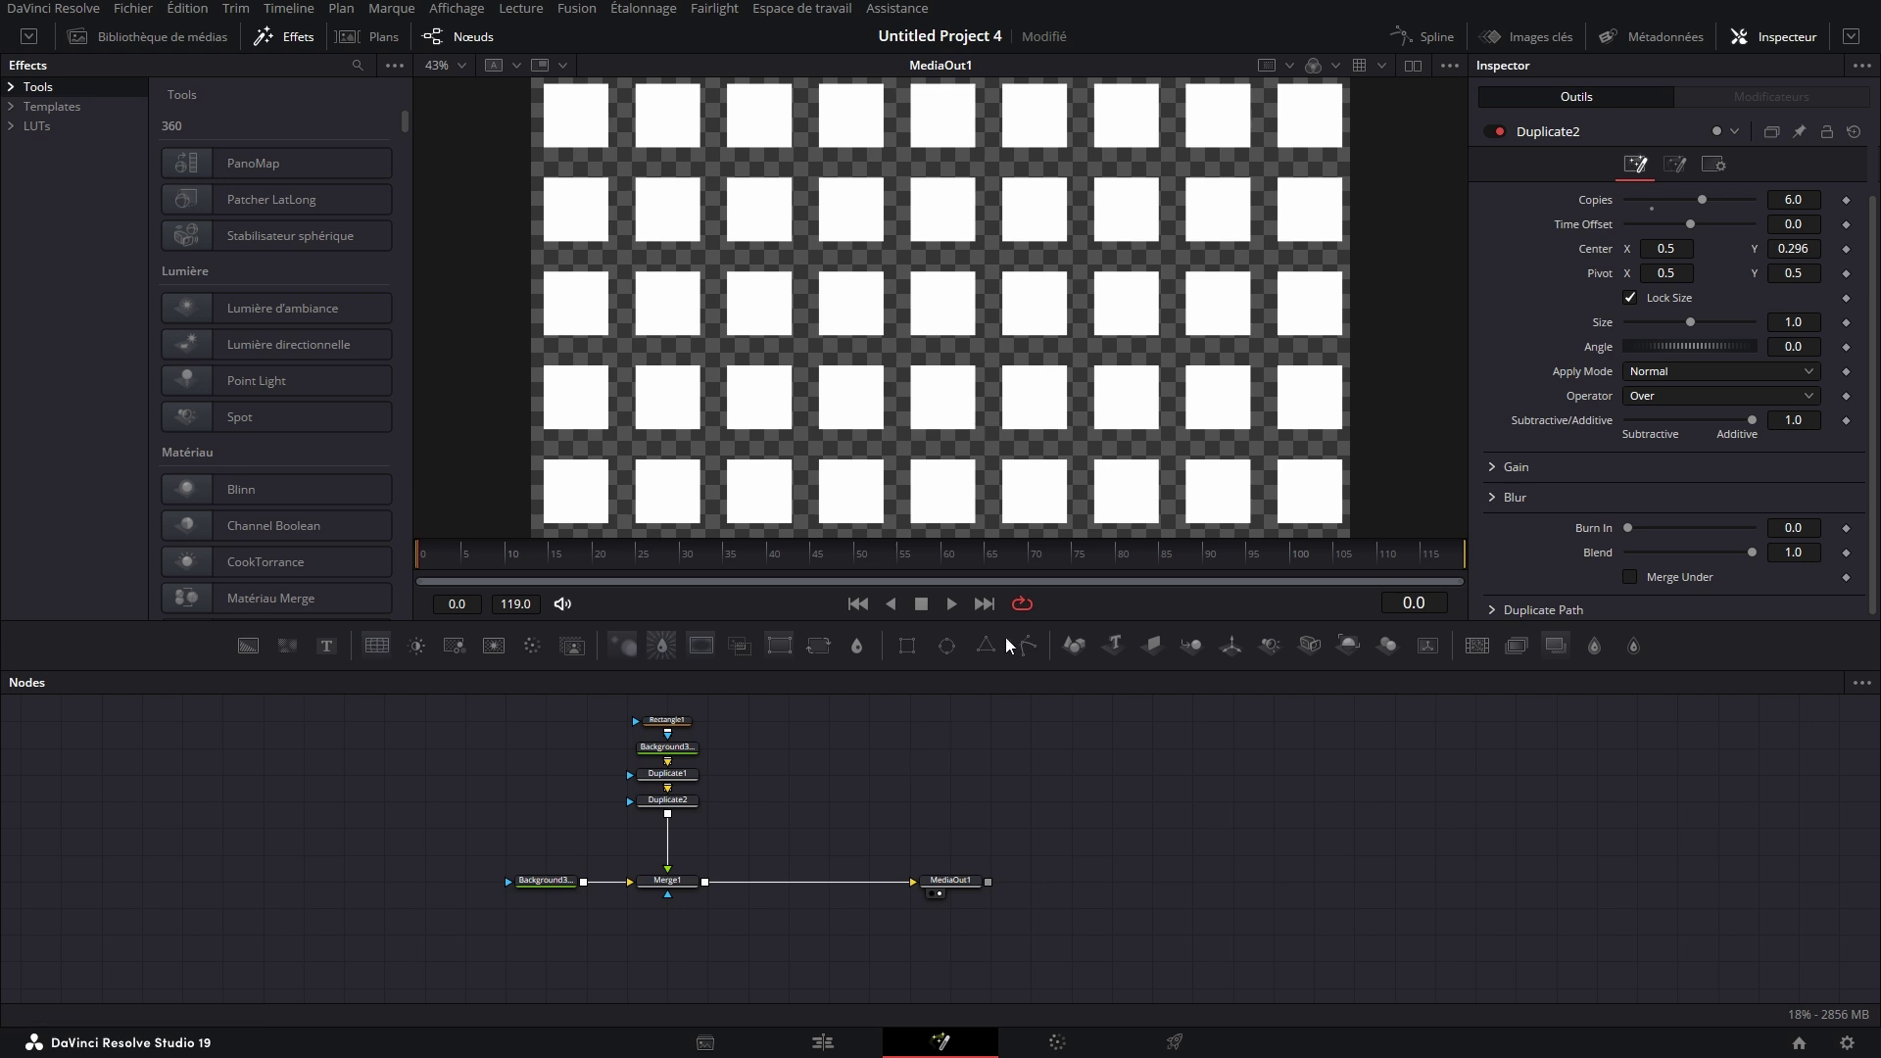
Open the Reactor package manager, search for "real" to check the Real Shadow package, and close it
left_click(805, 9)
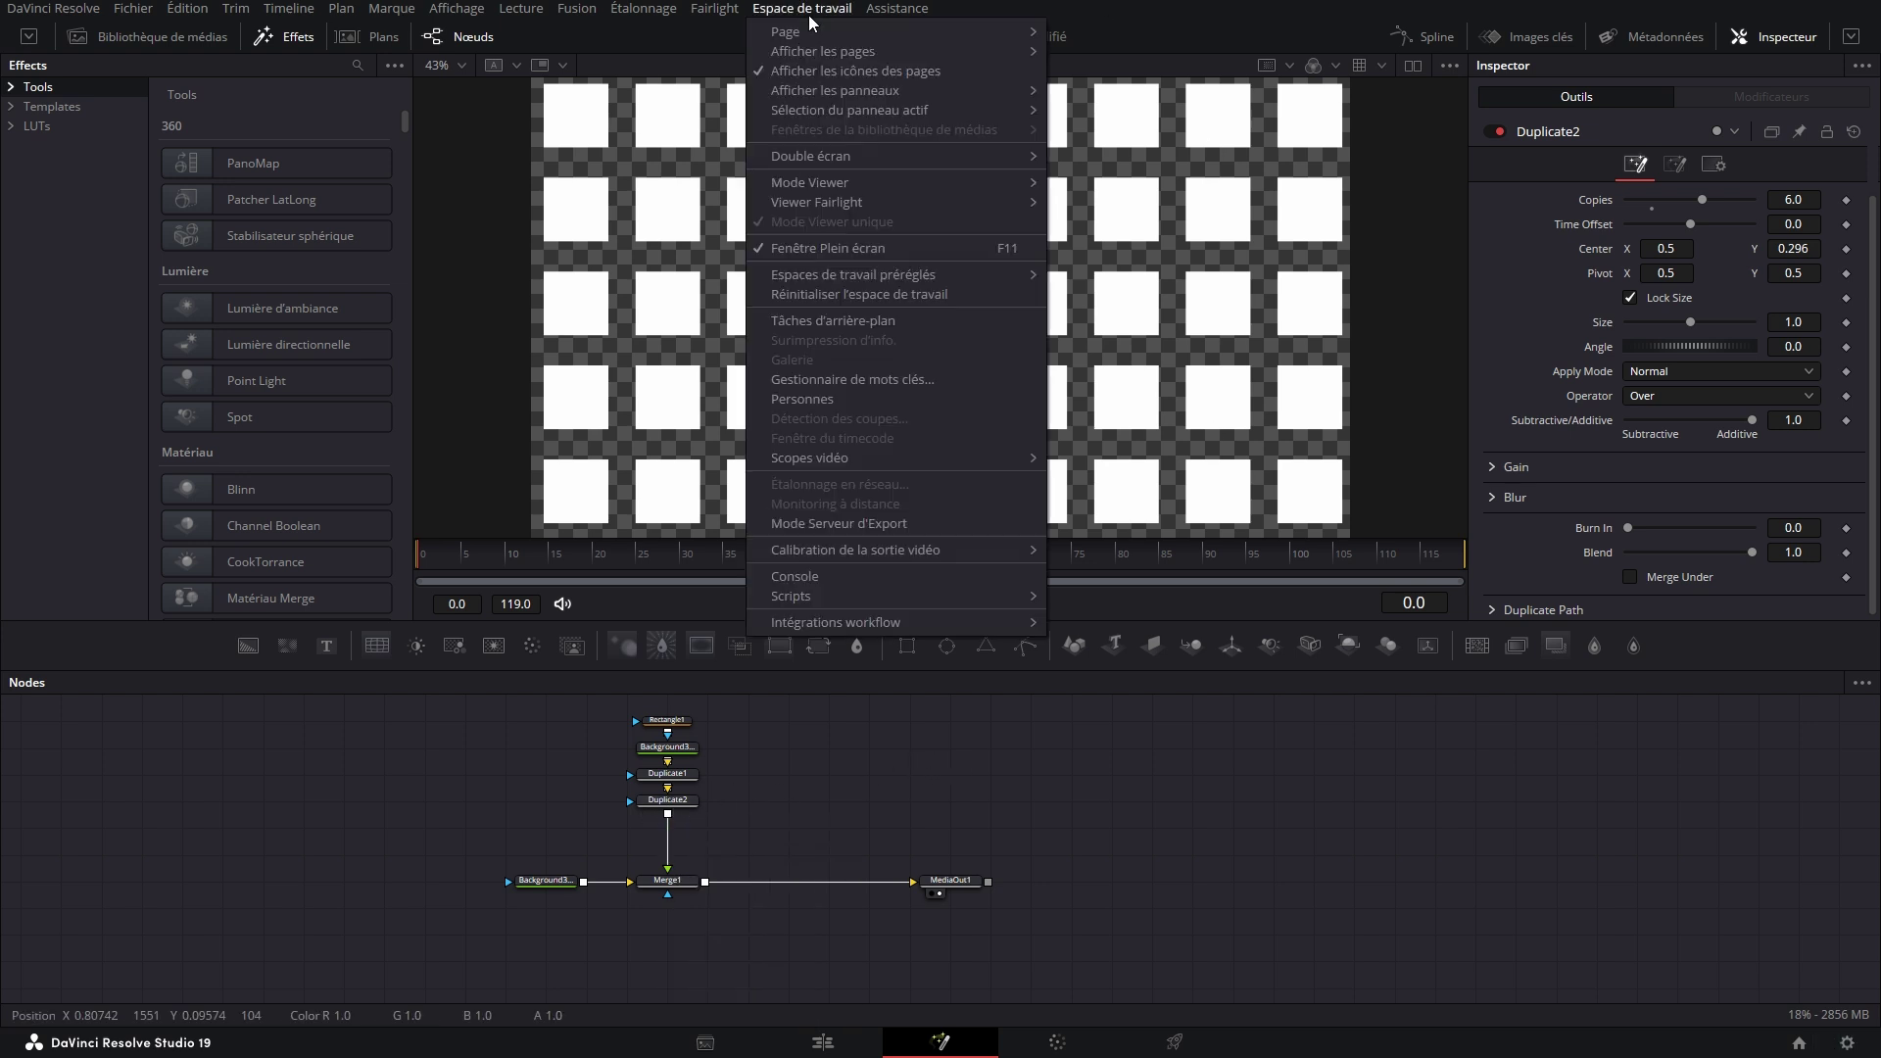
mouse_move(852, 602)
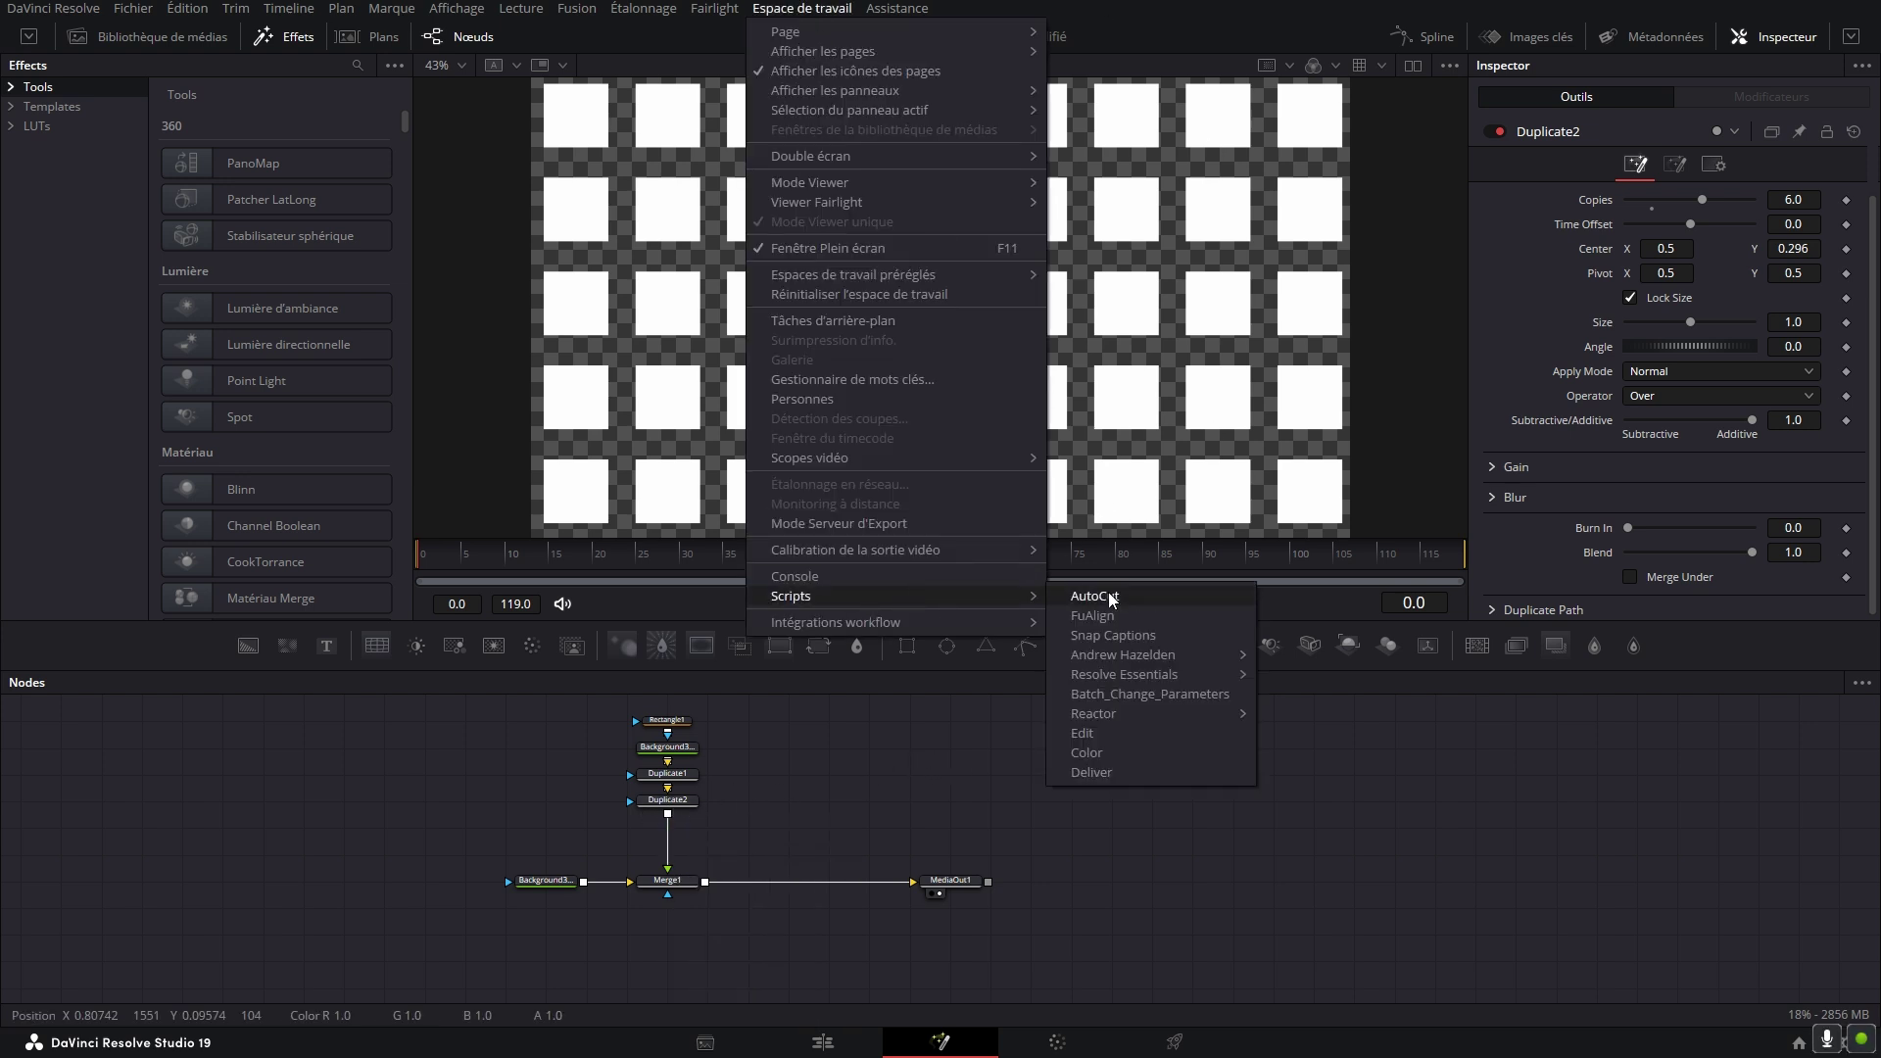
mouse_move(1123, 719)
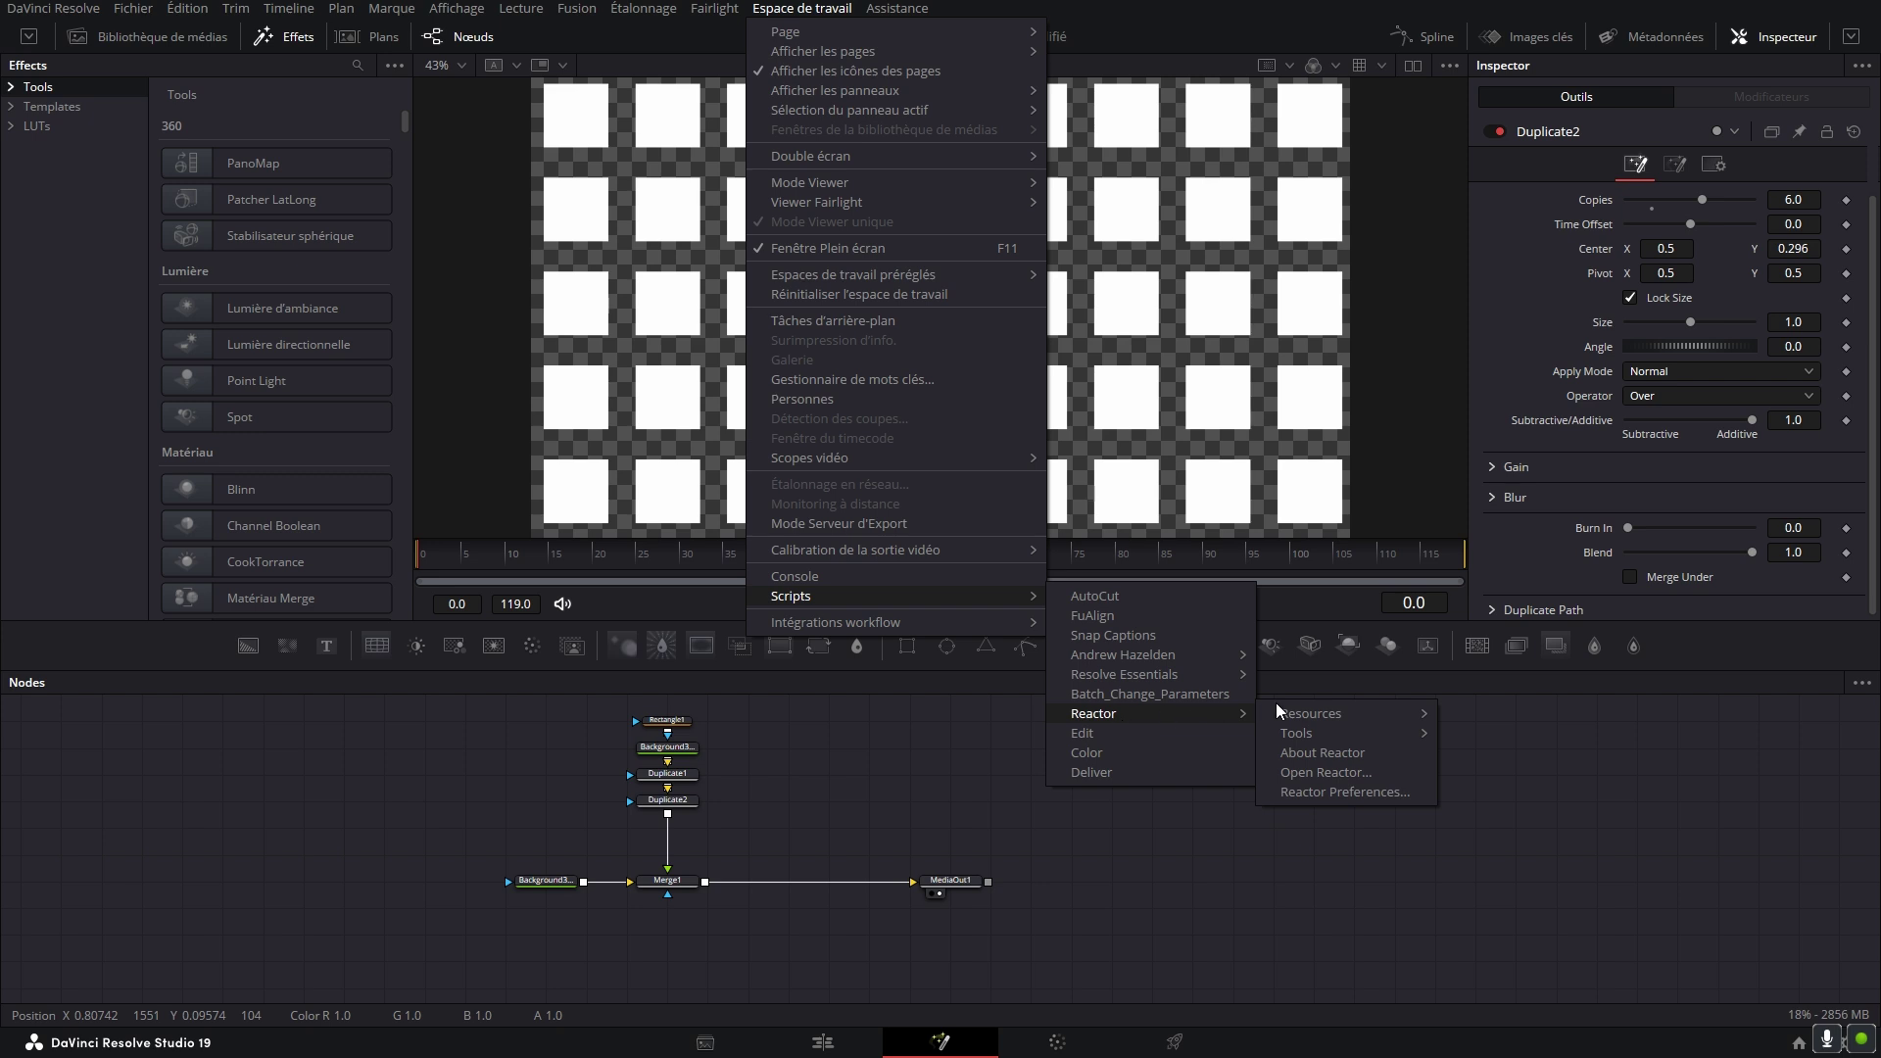
left_click(1336, 774)
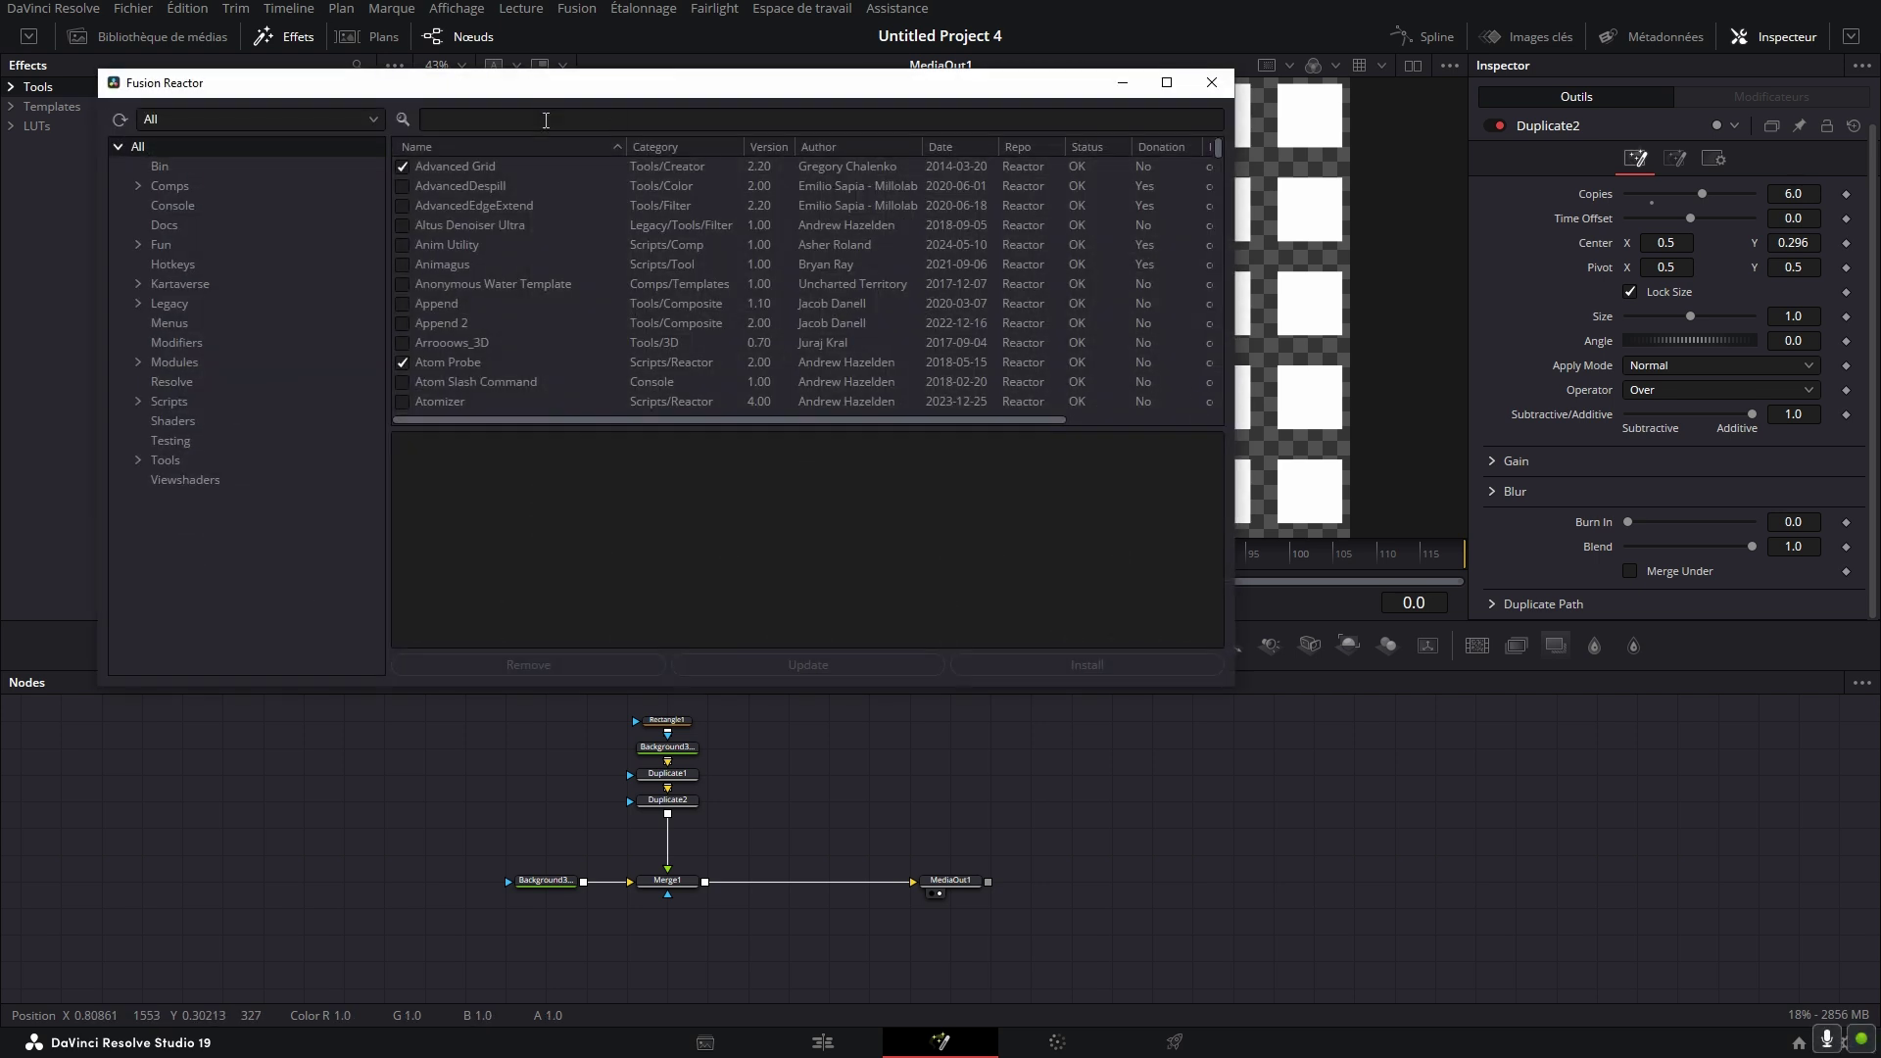
left_click(546, 120)
type("real")
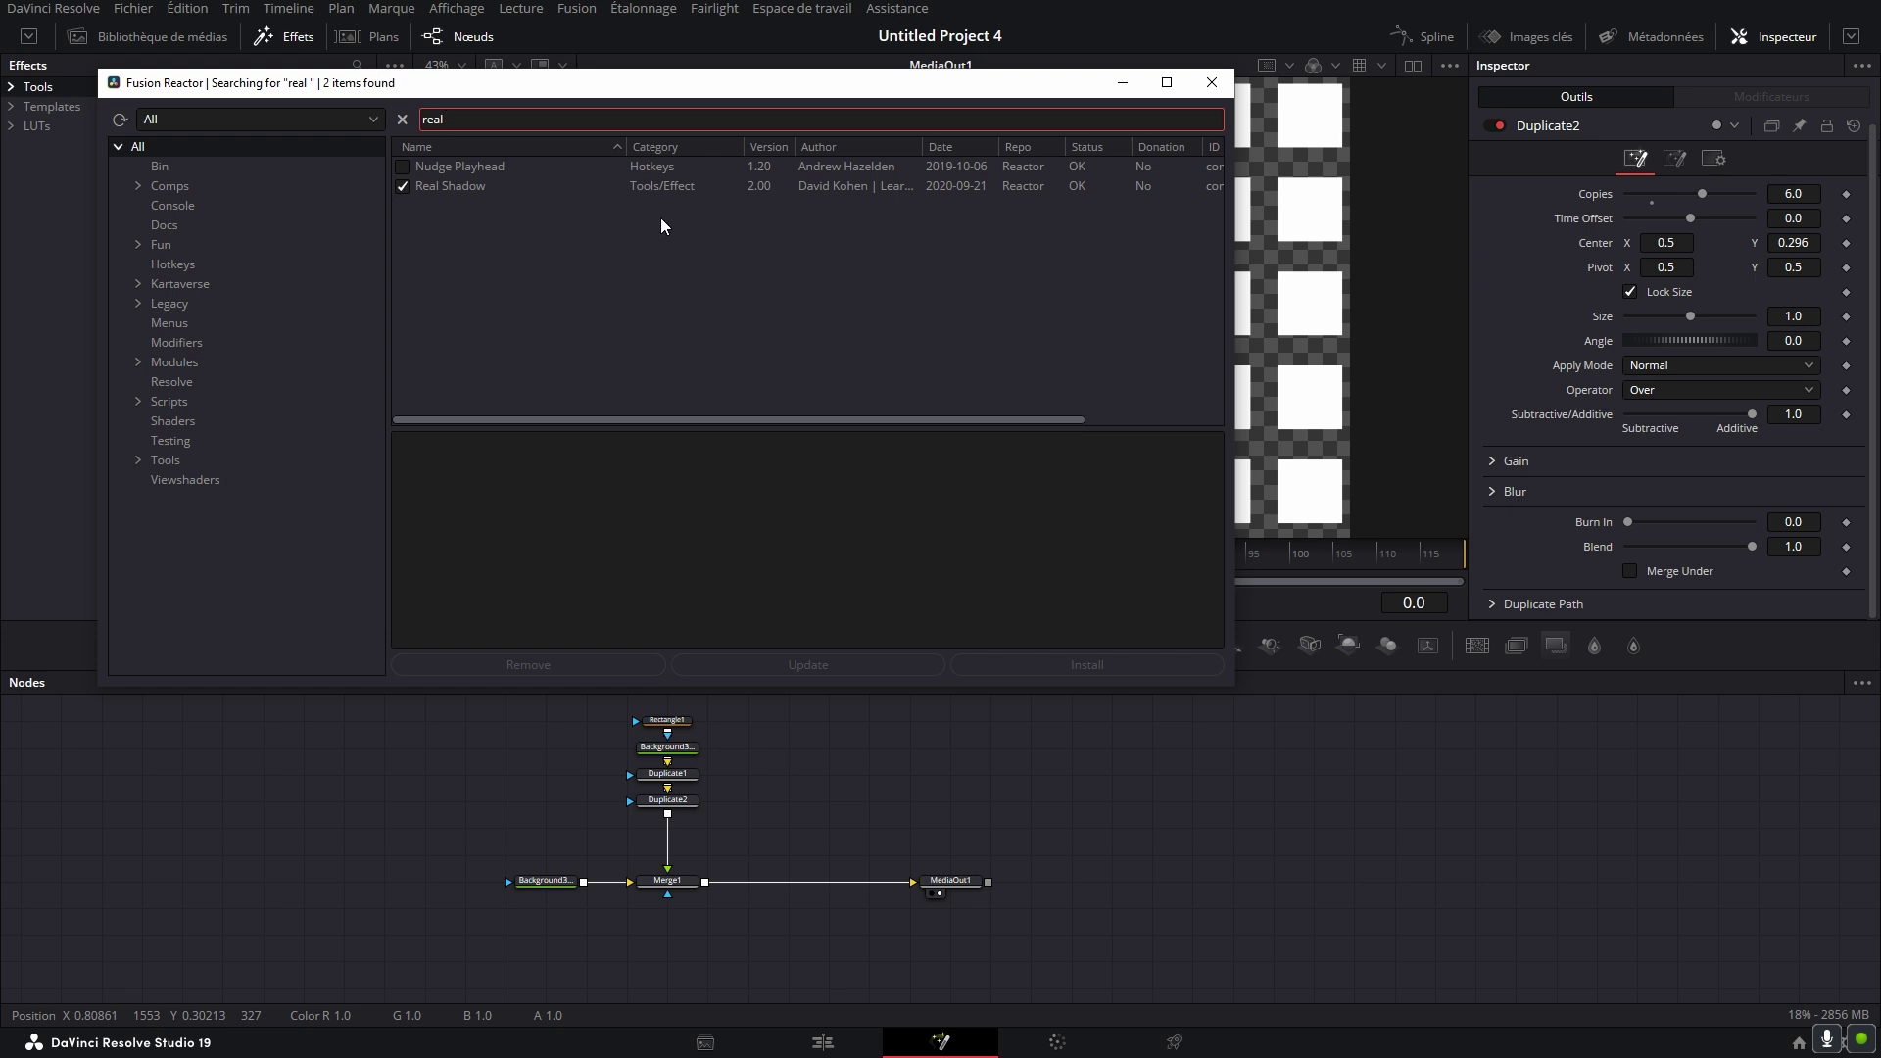
left_click(1212, 82)
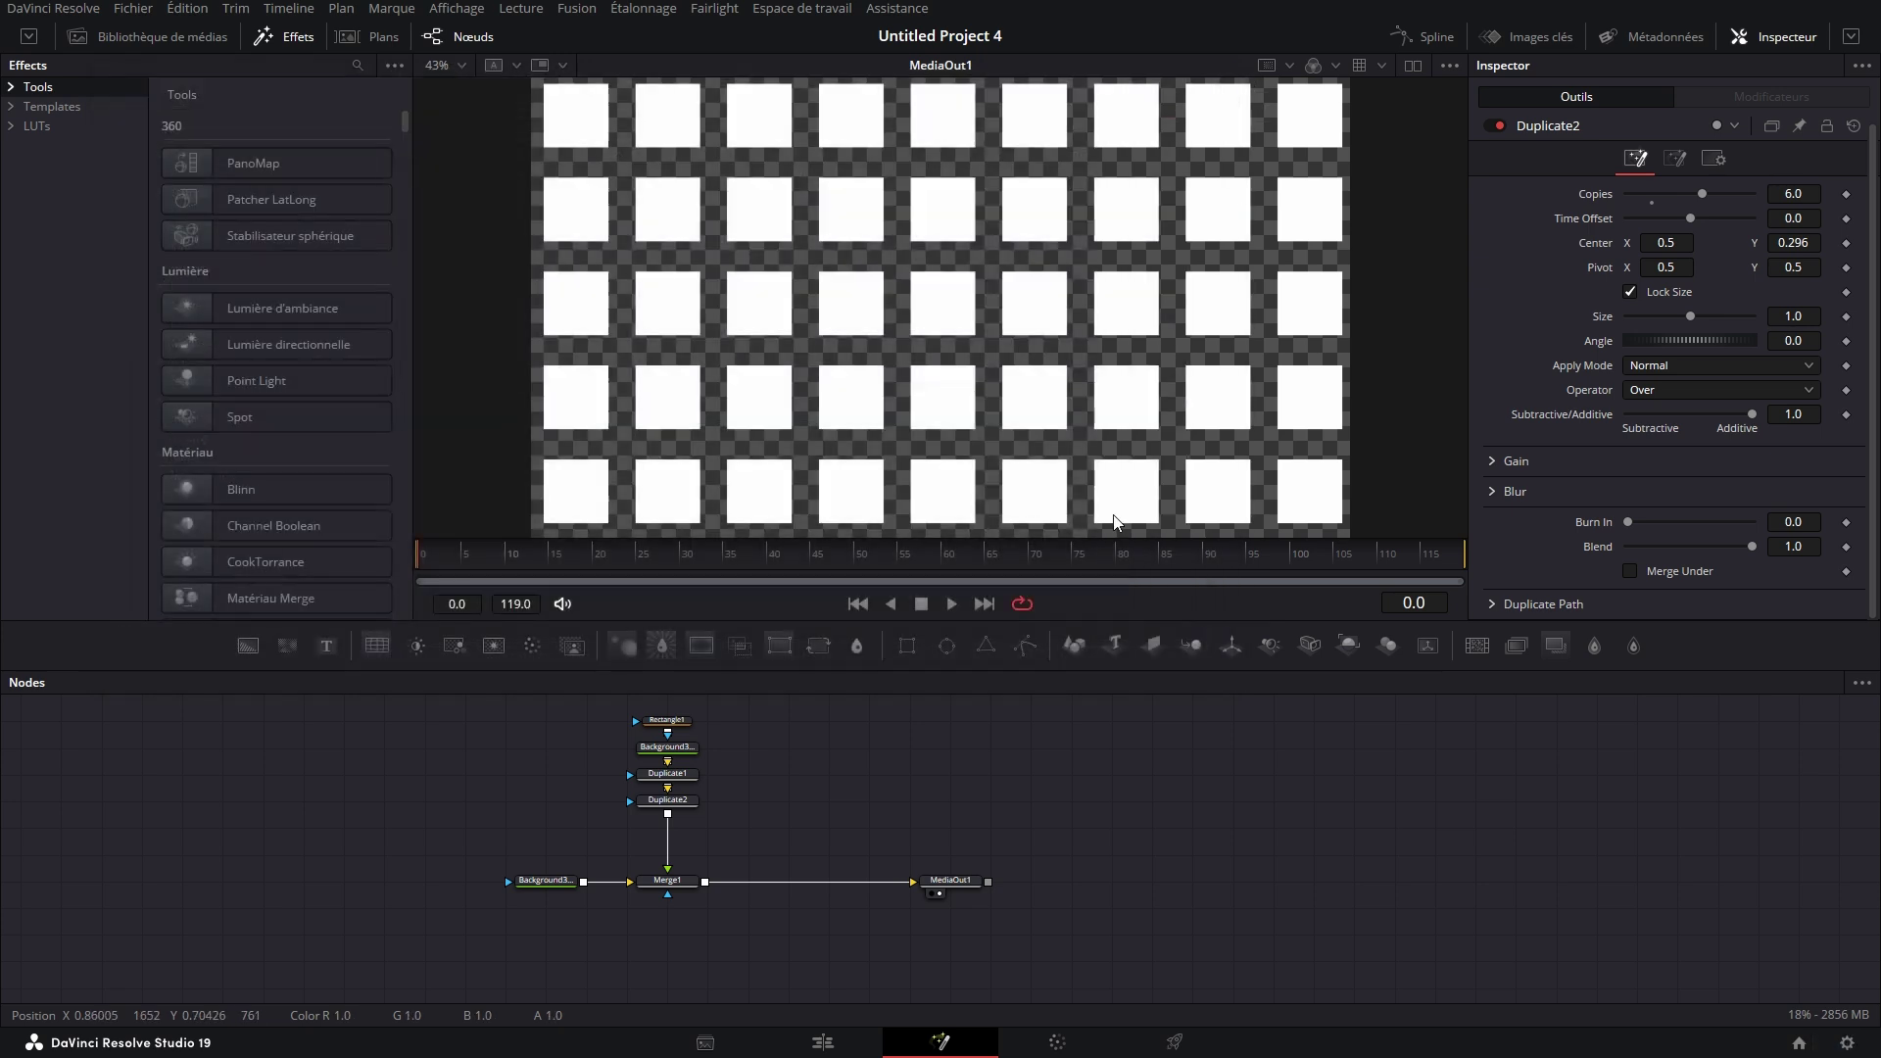
Add a Real Shadow node after Duplicate2 and set its type to Long Shadow
left_click(686, 804)
key("shift+space")
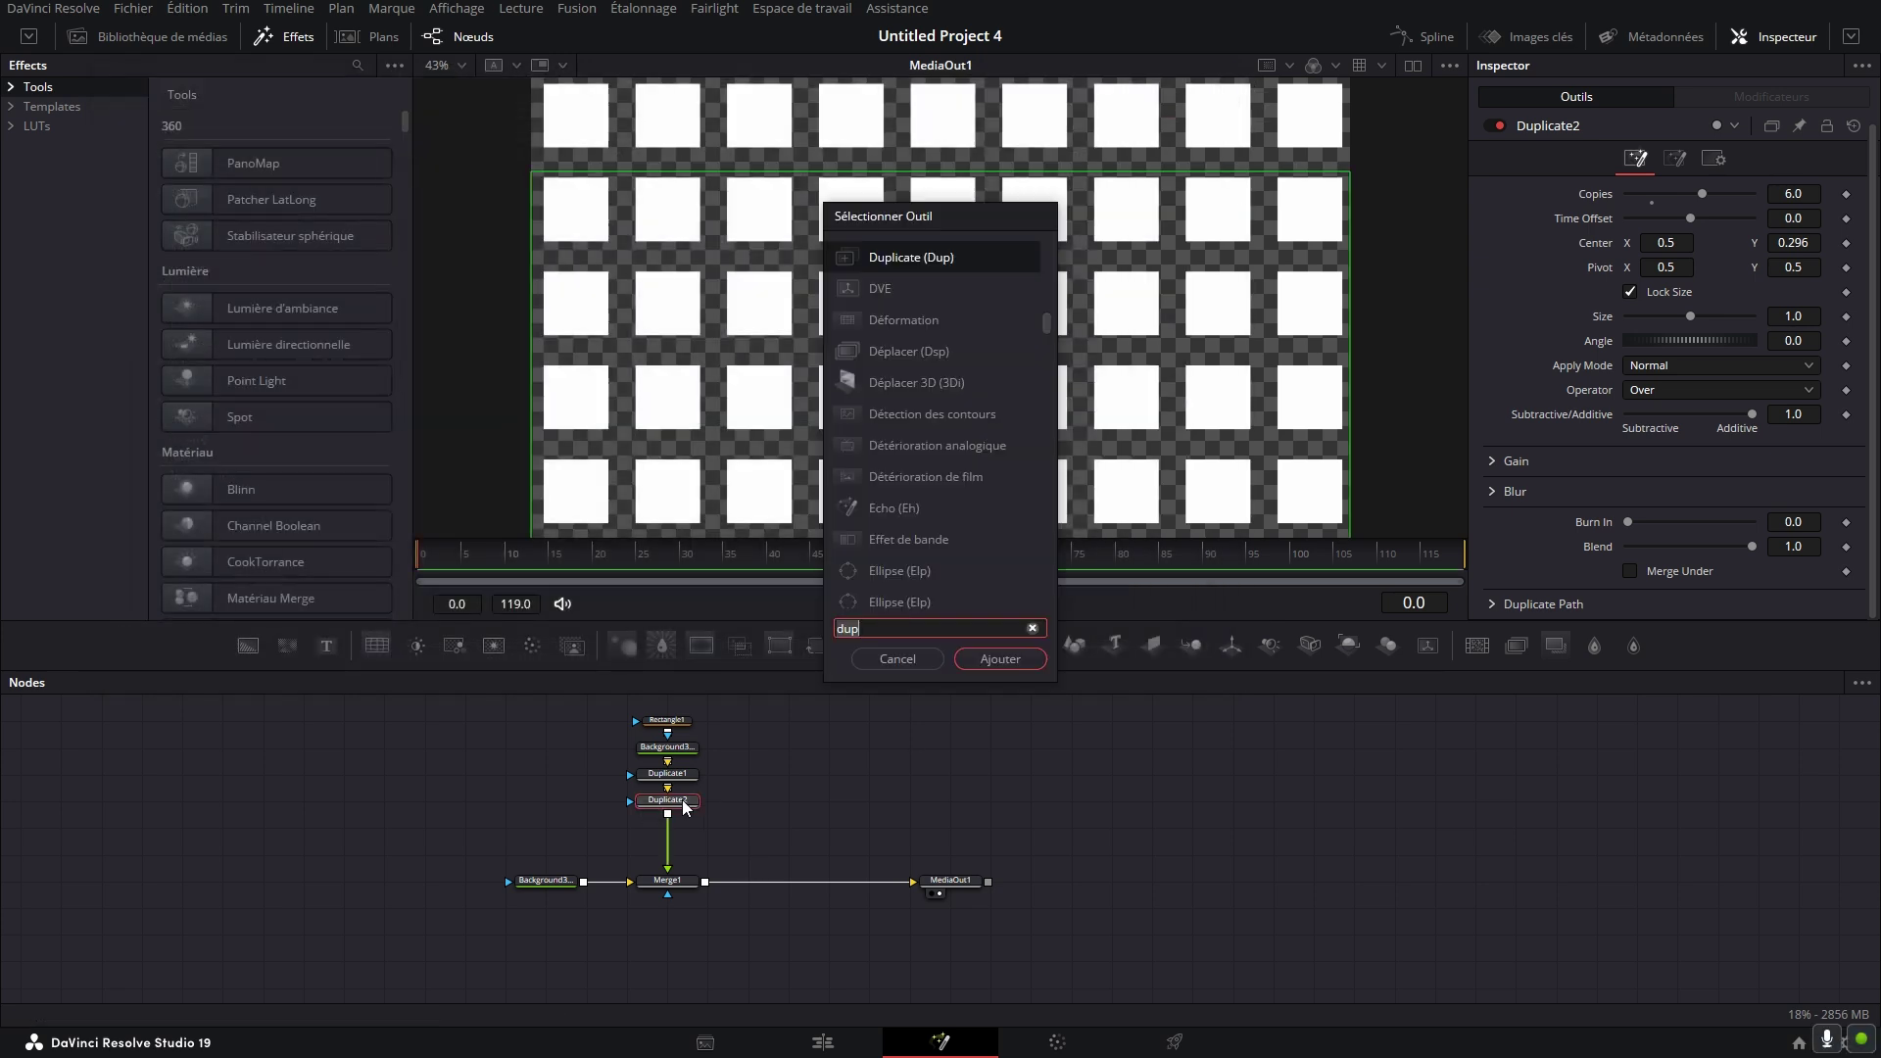
type("real")
key("Return")
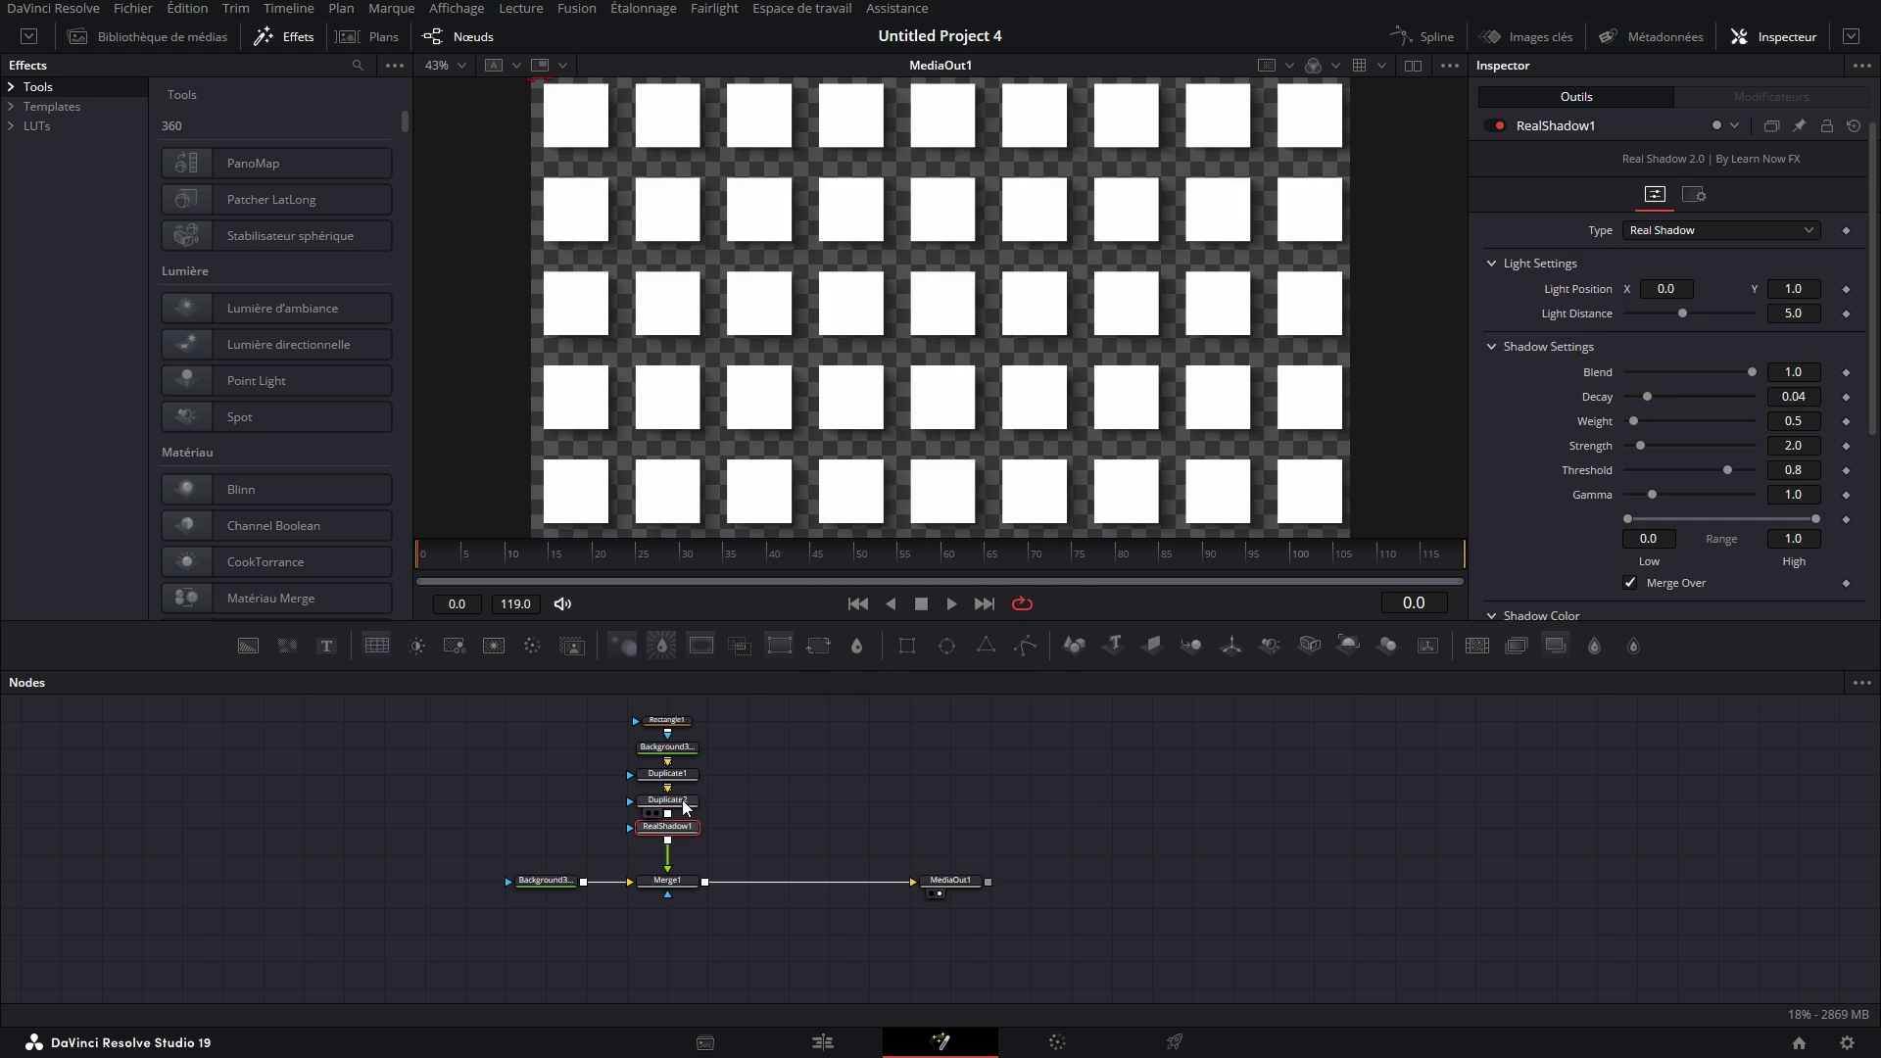
left_click(1645, 233)
left_click(1652, 280)
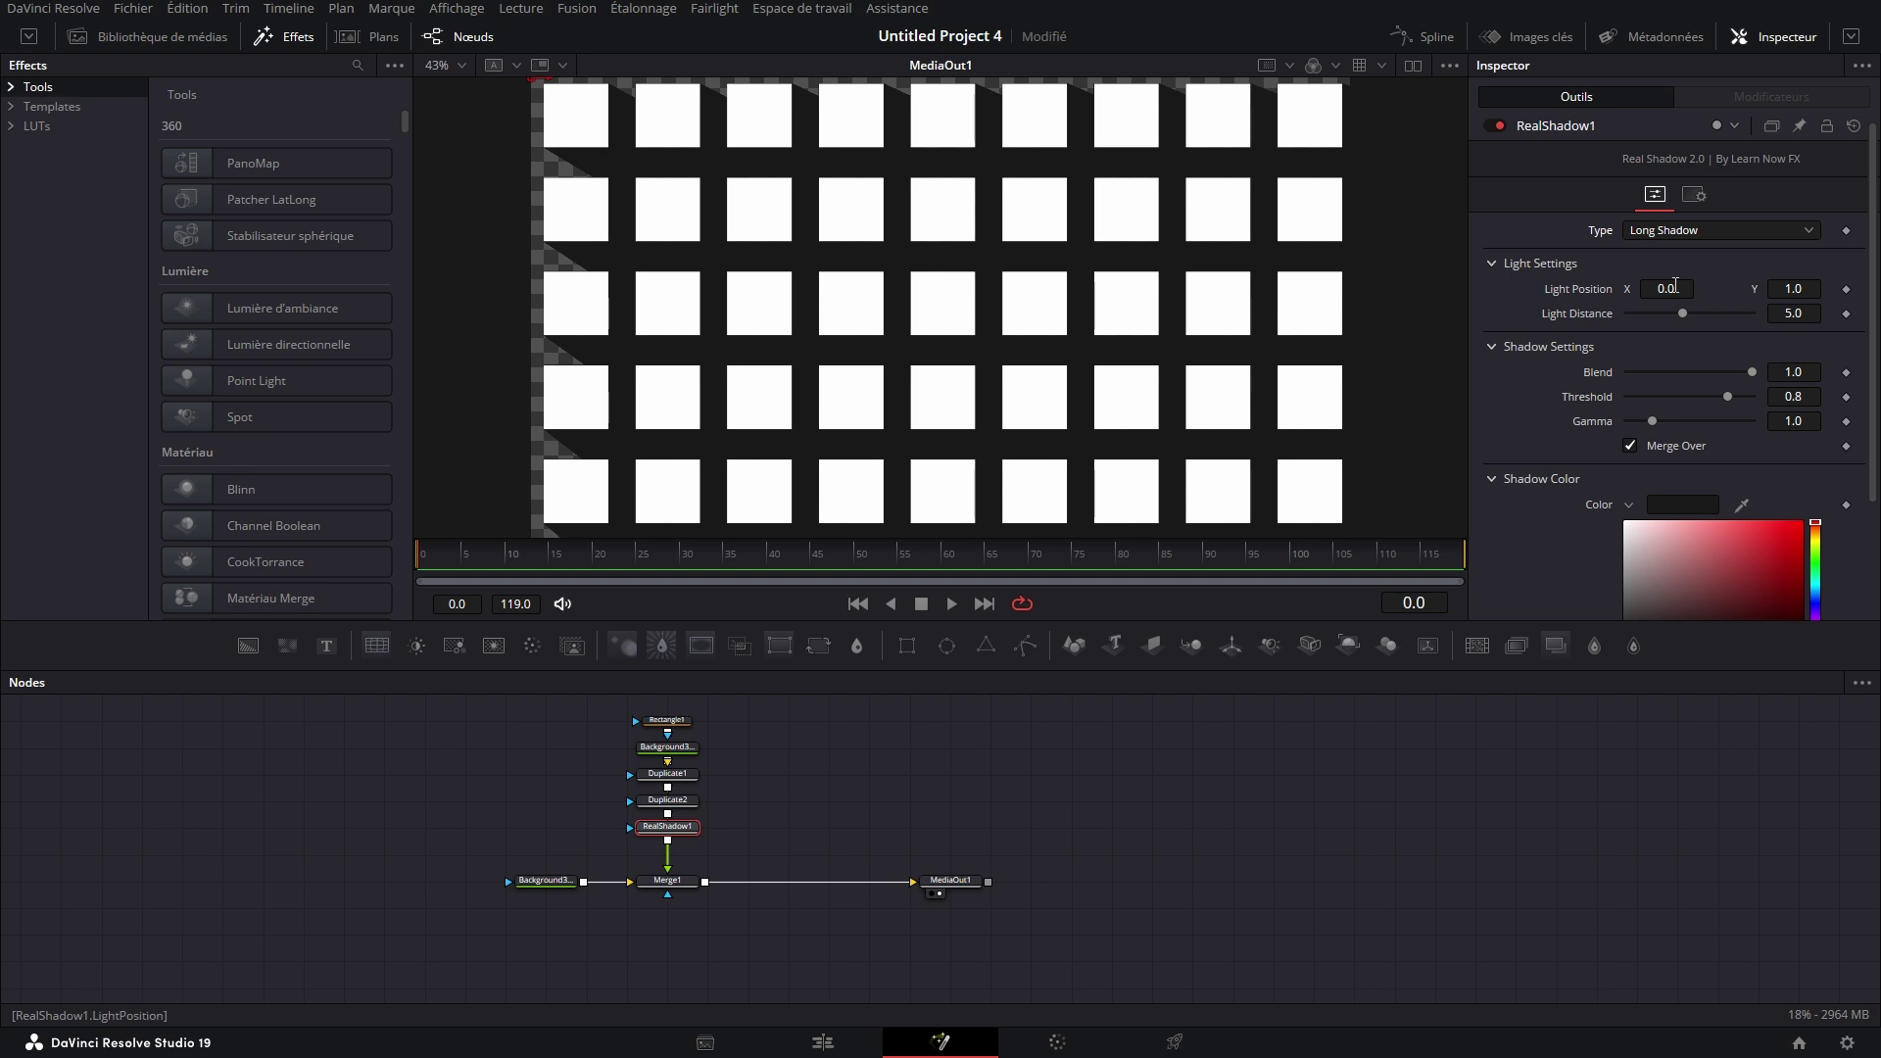
Try moving the long shadow's Light Position to about X 0.089, Y 0.499, and undo the changes
left_click_drag(1666, 289, 1606, 289)
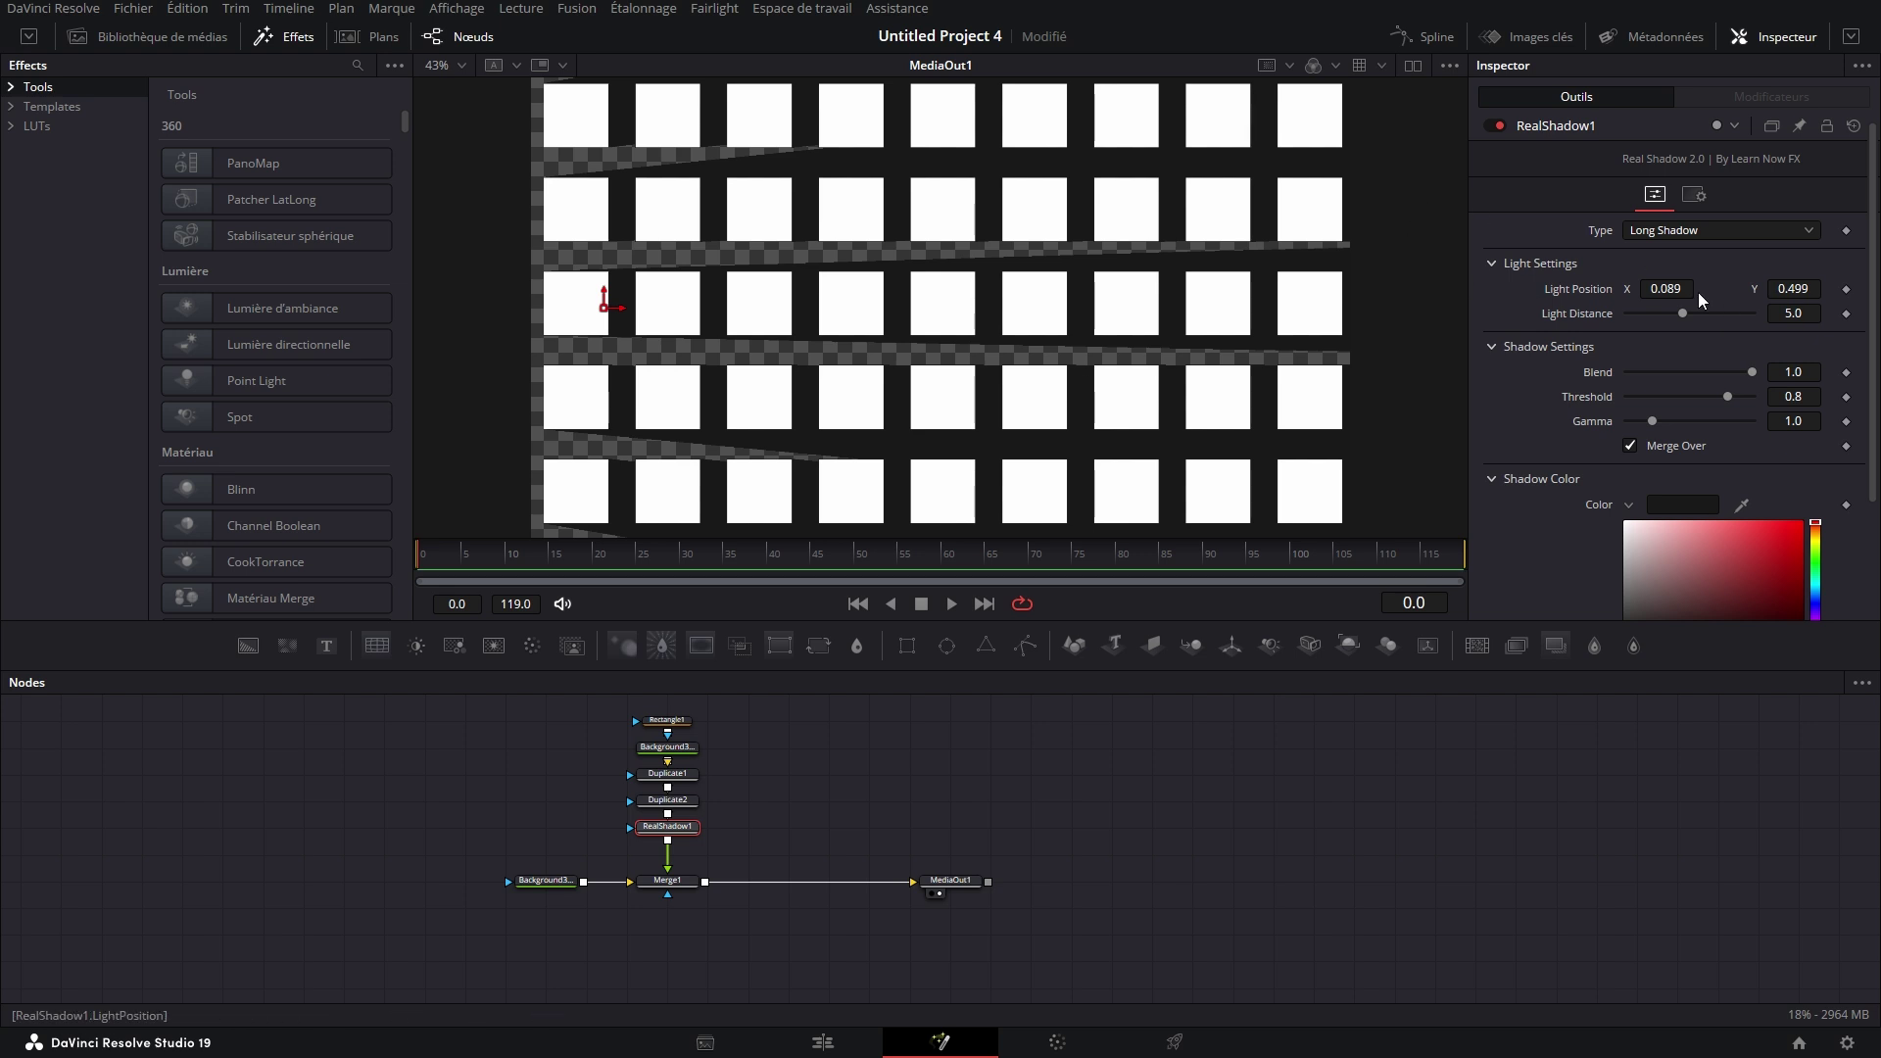
key("ctrl+z")
key("ctrl+z")
key("ctrl+z")
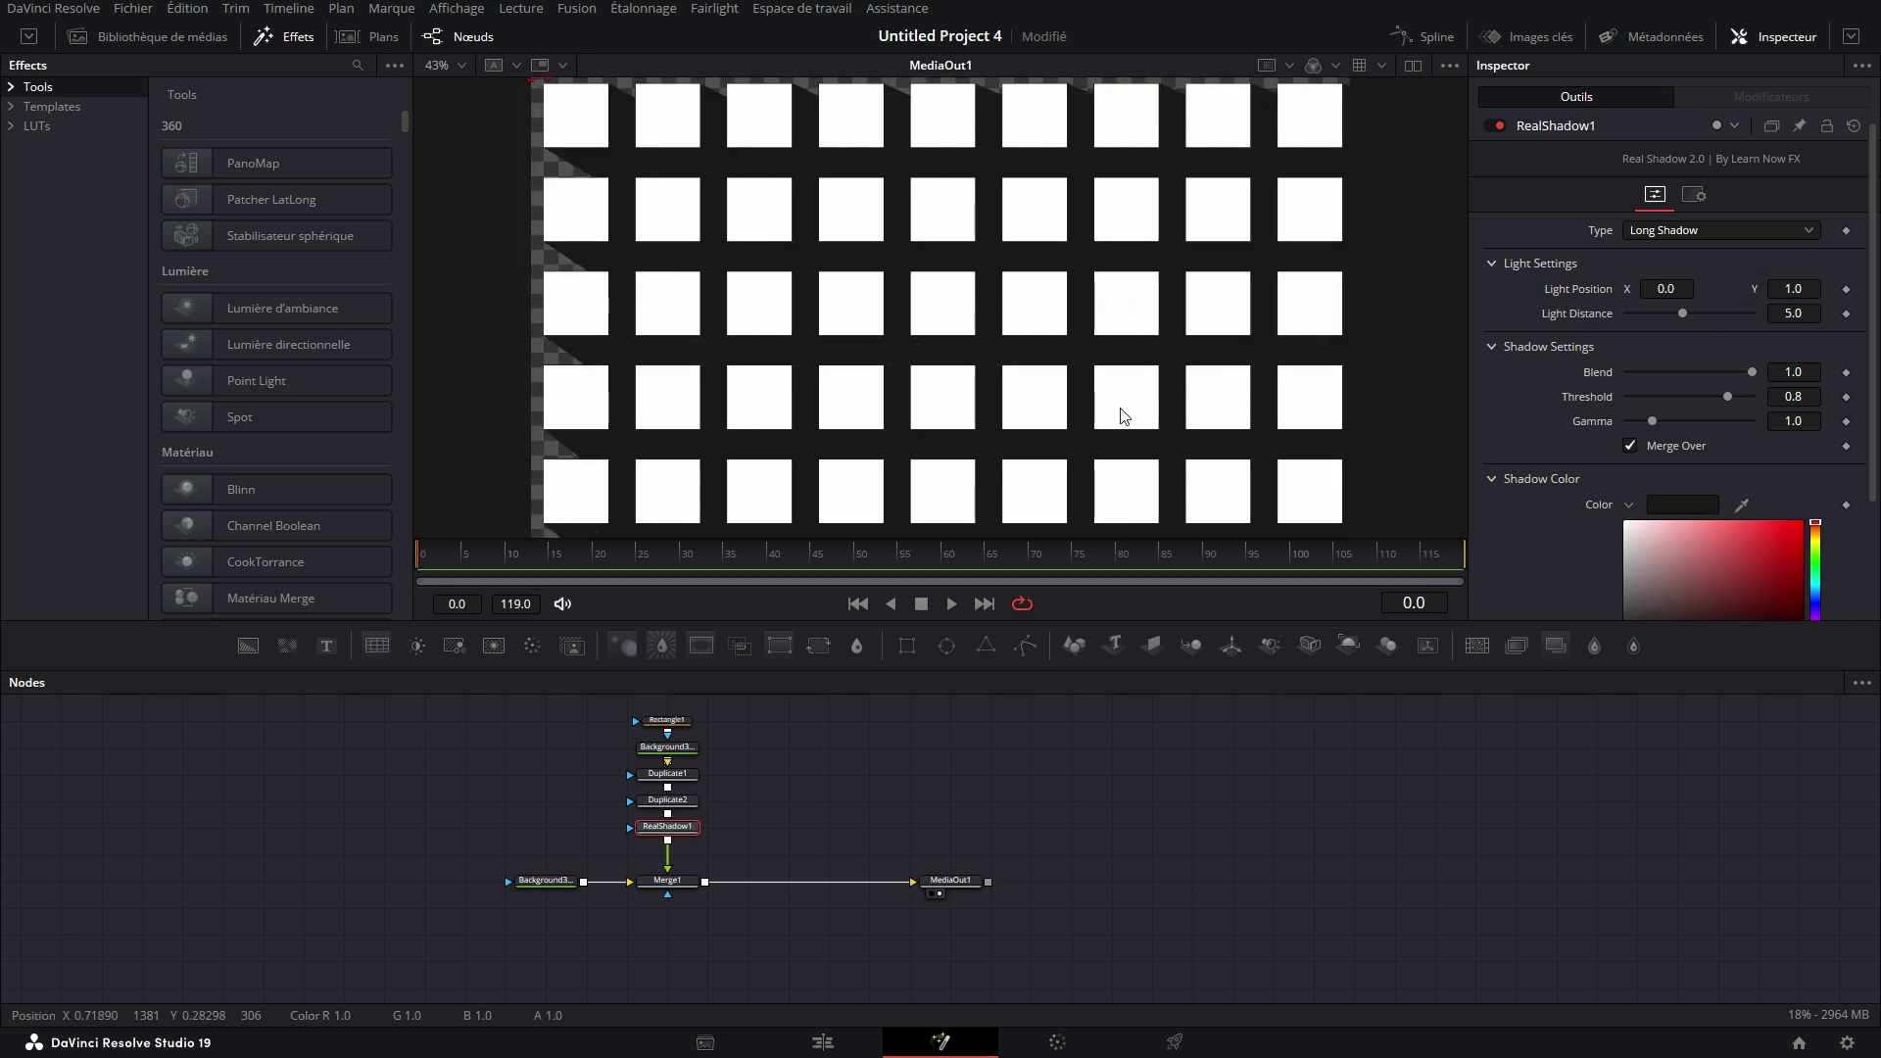
Add a white version 3 Background node with an Ellipse mask and merge it between Merge1 and MediaOut1
left_click(823, 769)
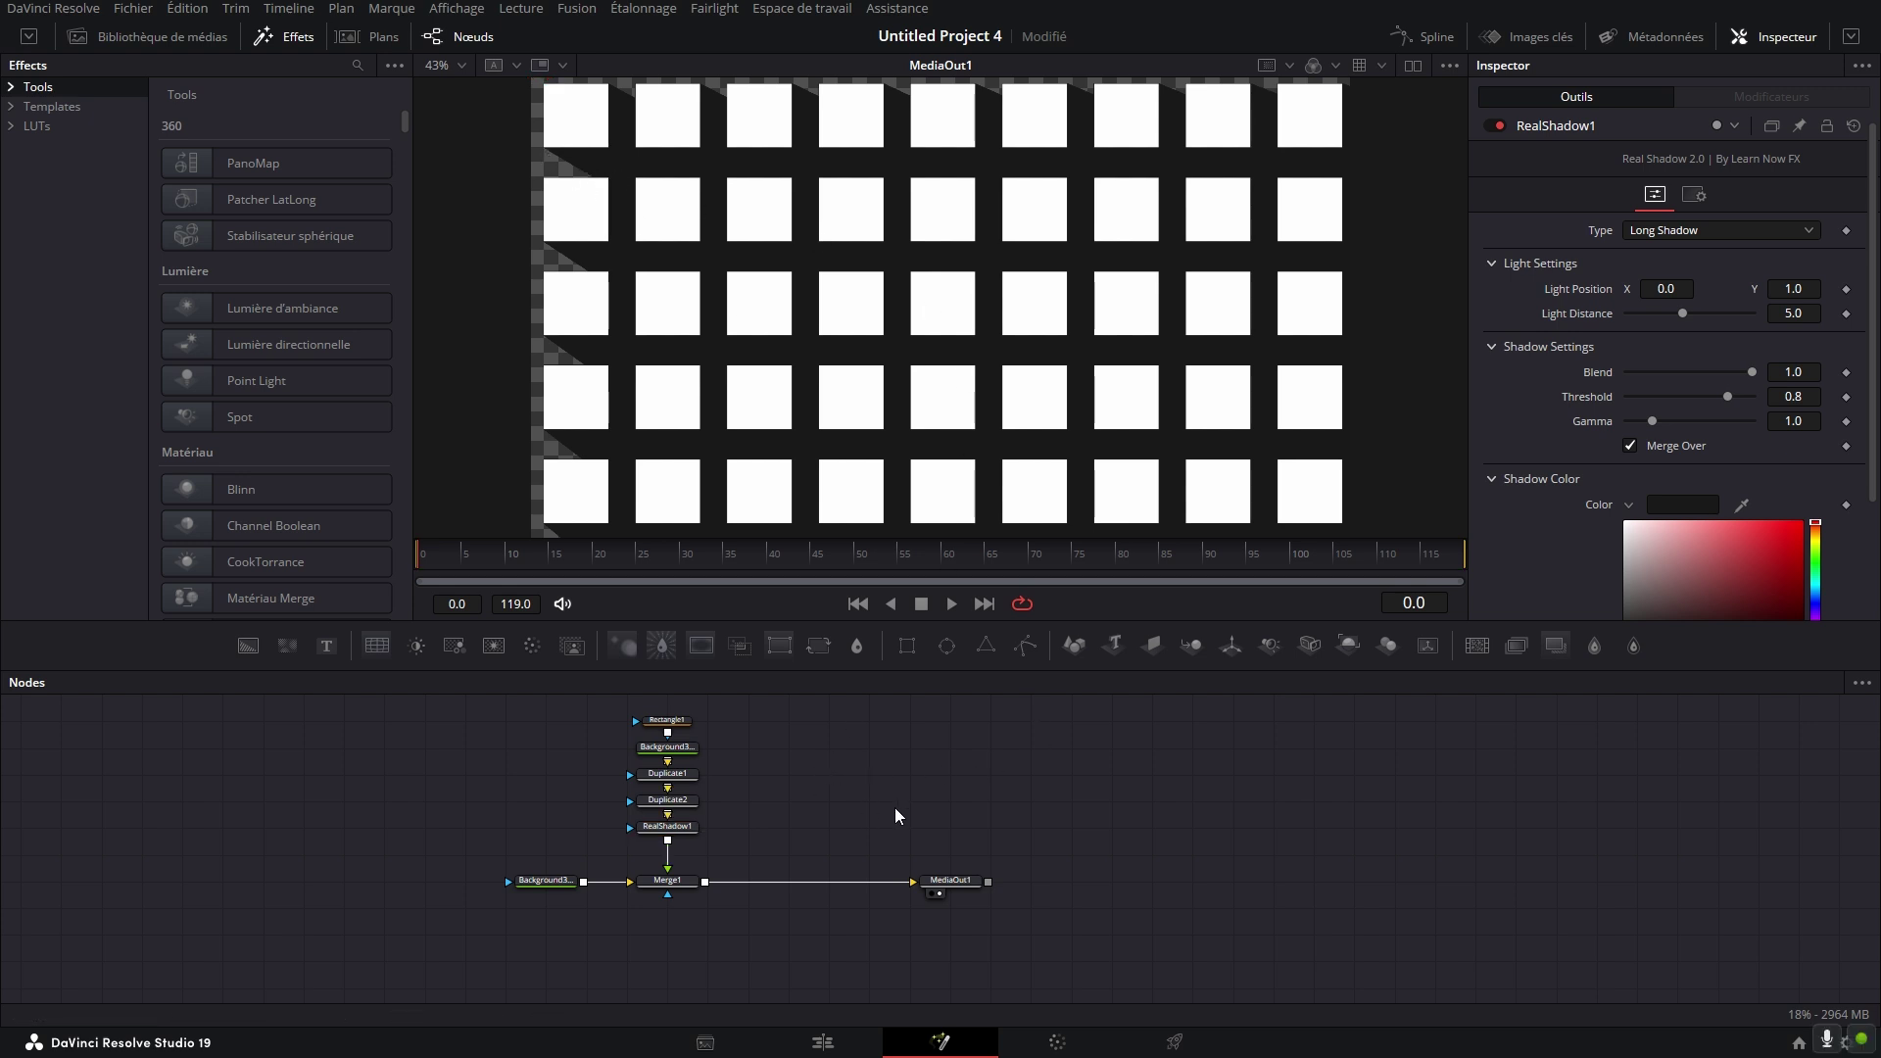
key("ctrl+v")
left_click_drag(916, 806, 834, 805)
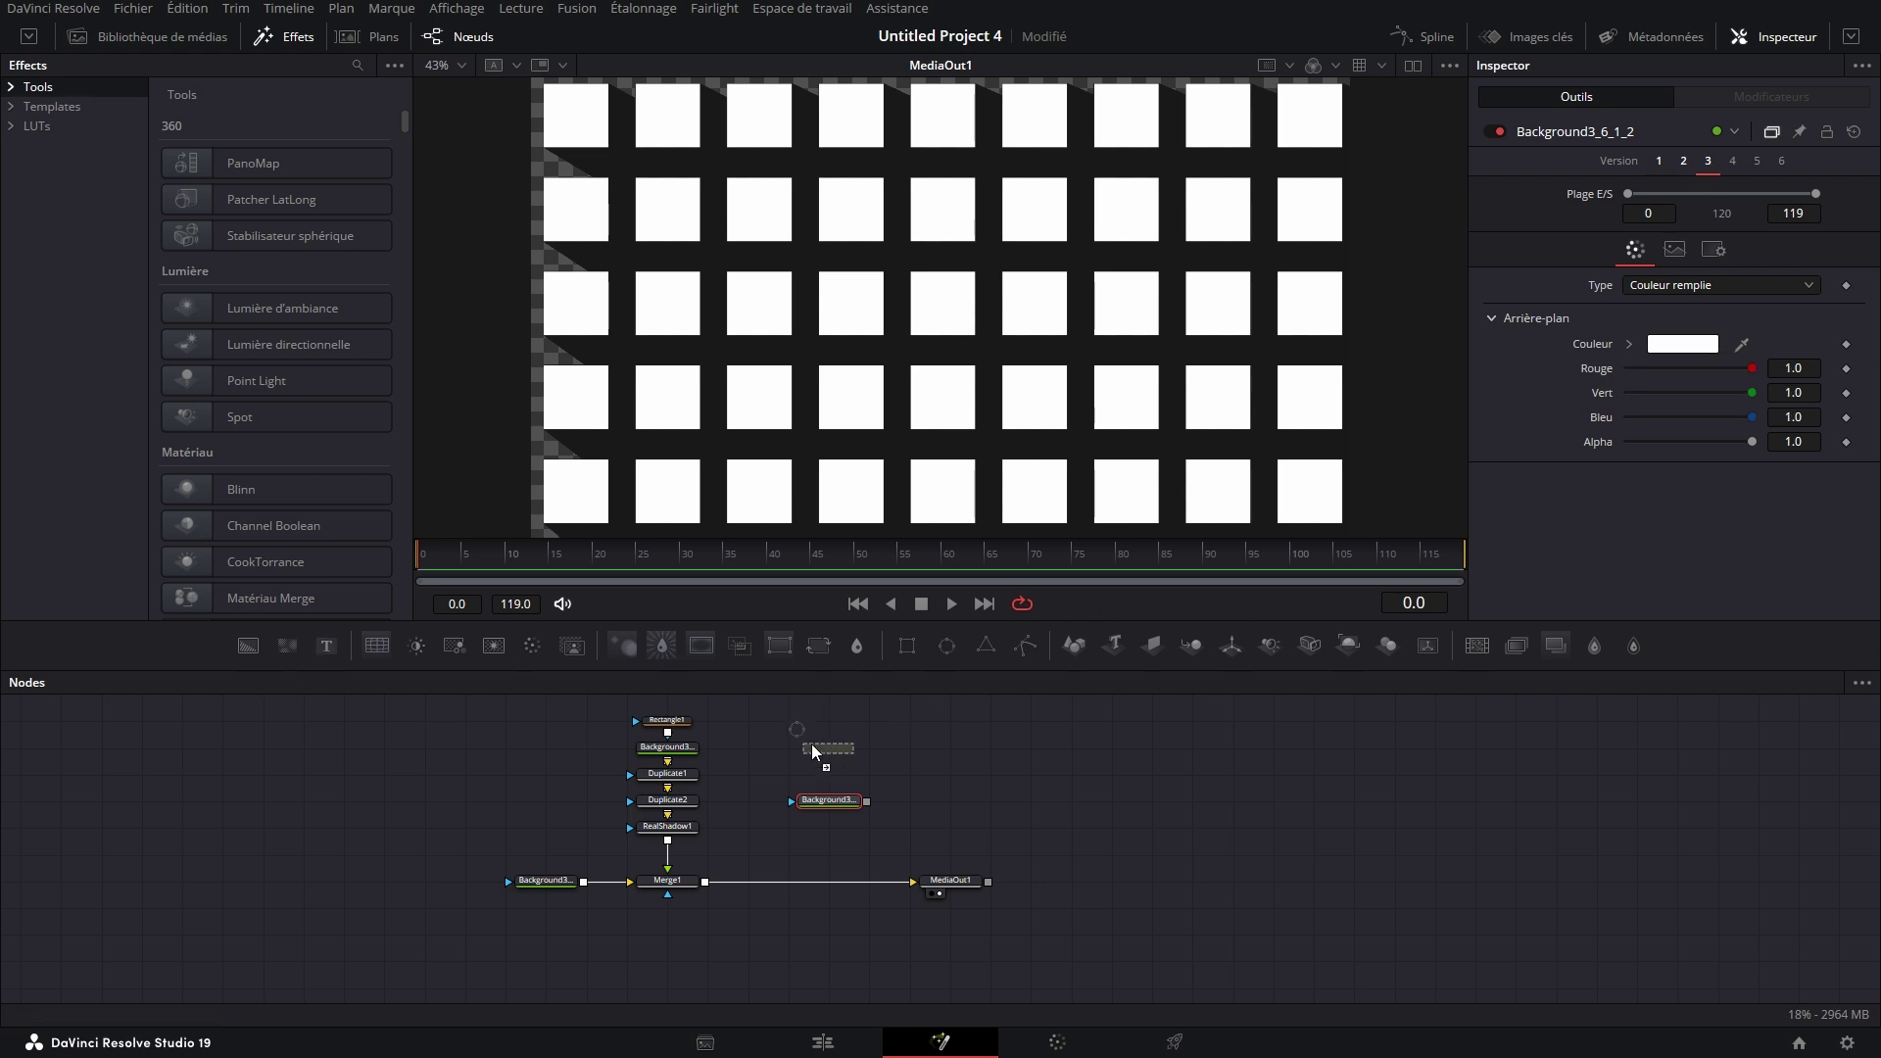
left_click_drag(811, 752, 711, 882)
Move the transparent base Background node farther from Merge1 and set its Alpha to 1.0
left_click_drag(546, 880, 383, 879)
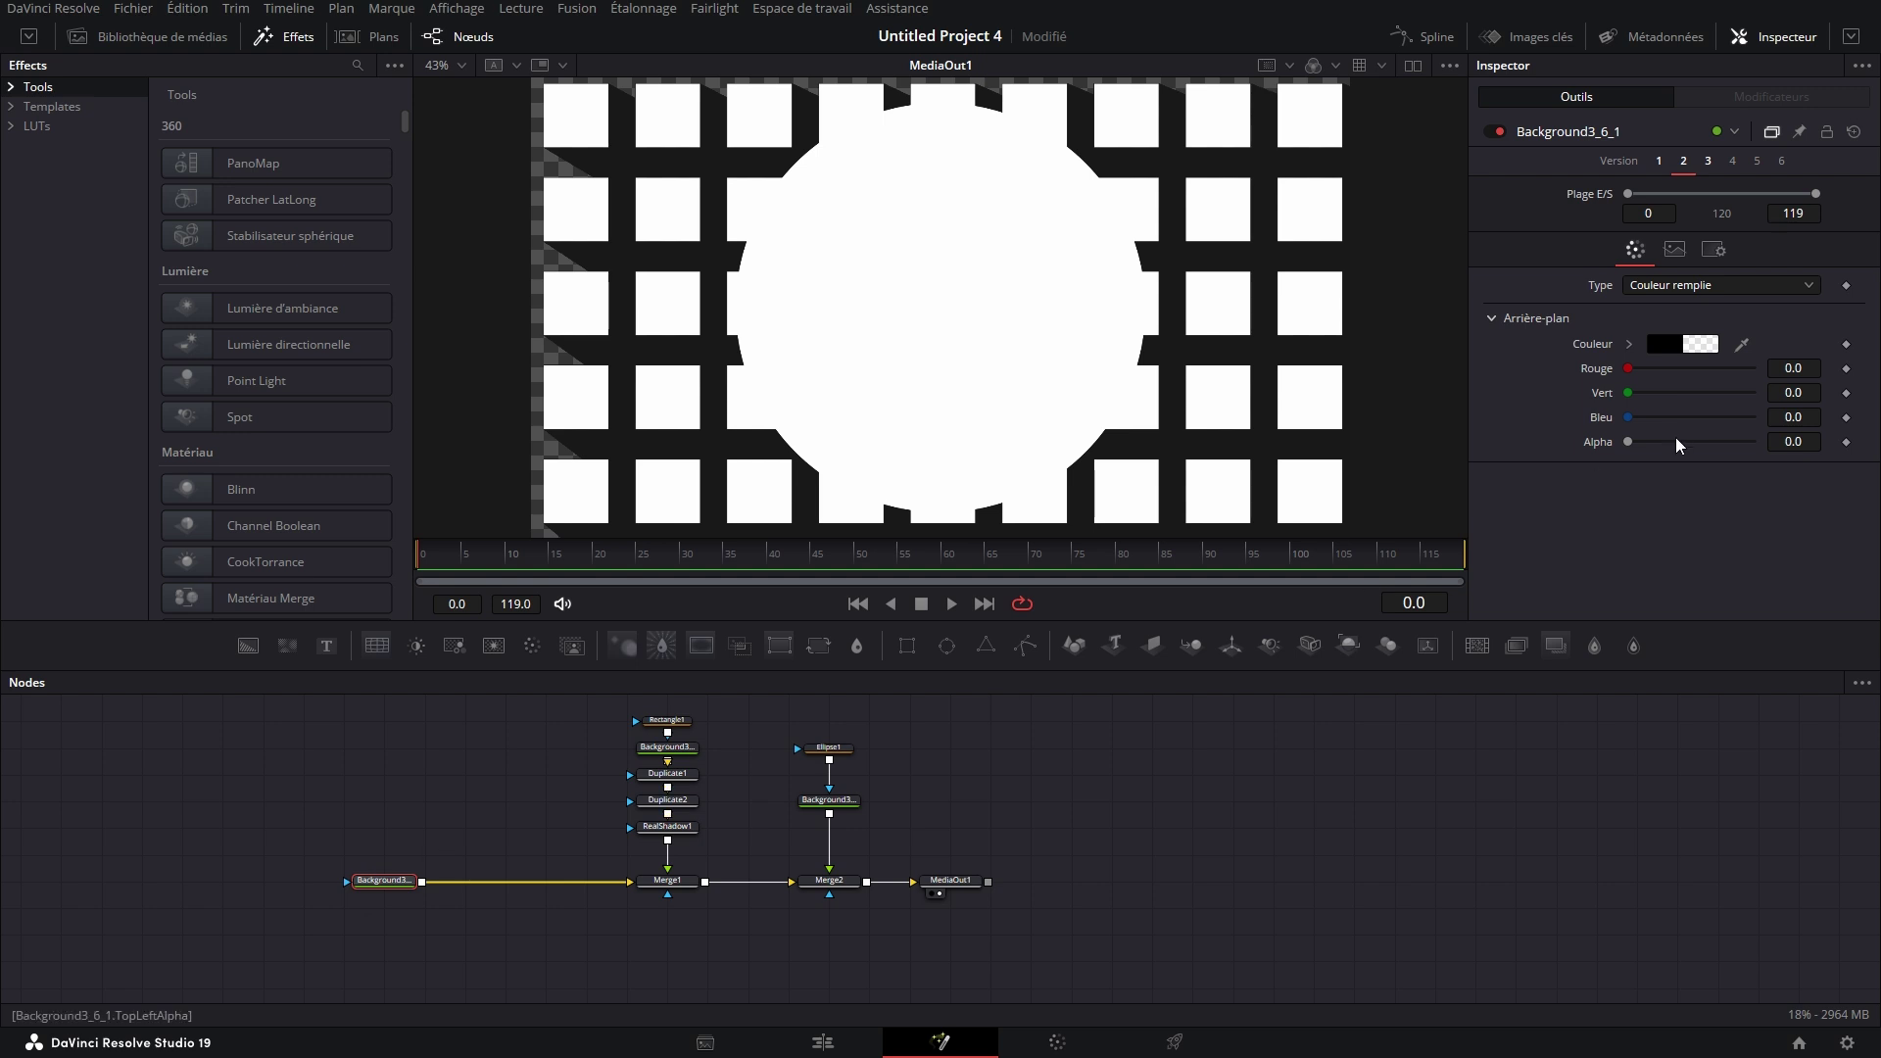
left_click_drag(1628, 442, 1759, 443)
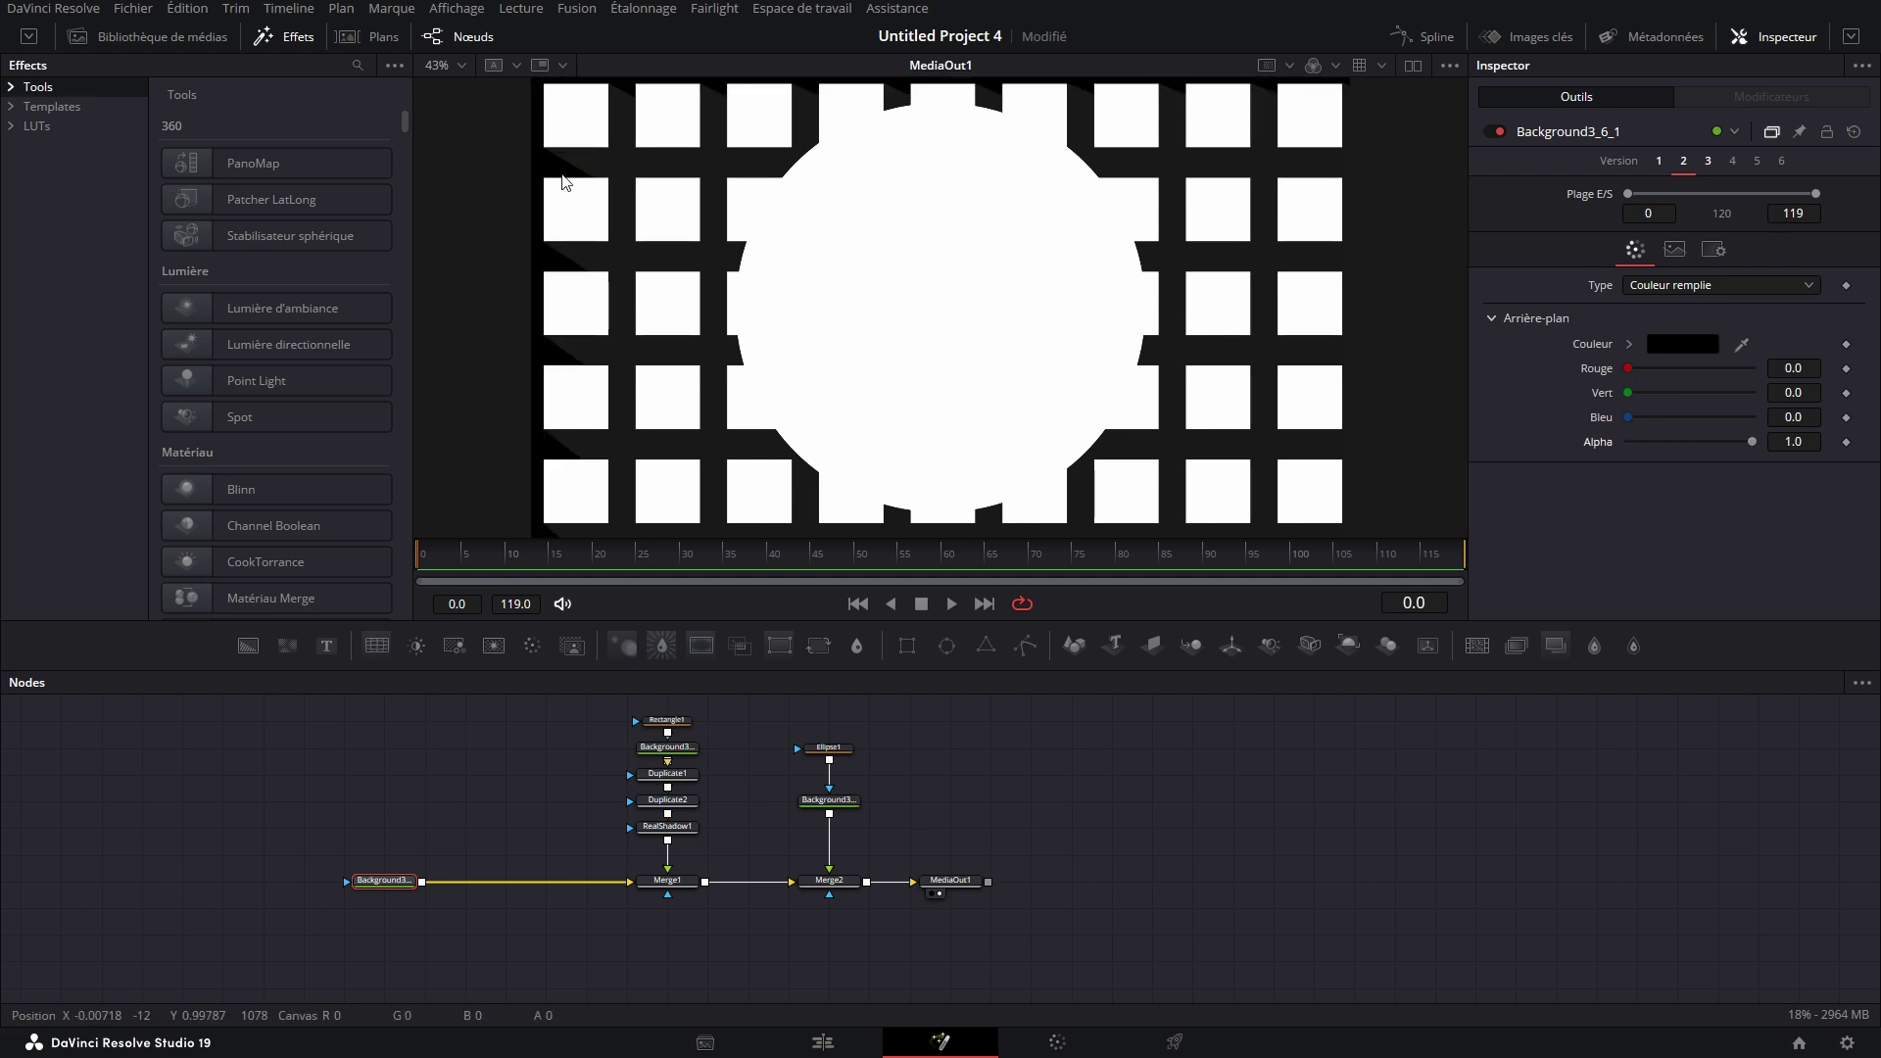
Shrink the ellipse to a small circle about 0.017 wide, centered near X 0.037, Y 0.809 between the first two rows
left_click(829, 747)
left_click_drag(1071, 190, 526, 193)
scroll(676, 163, "up", 2)
scroll(701, 202, "down", 3)
left_click(1277, 821)
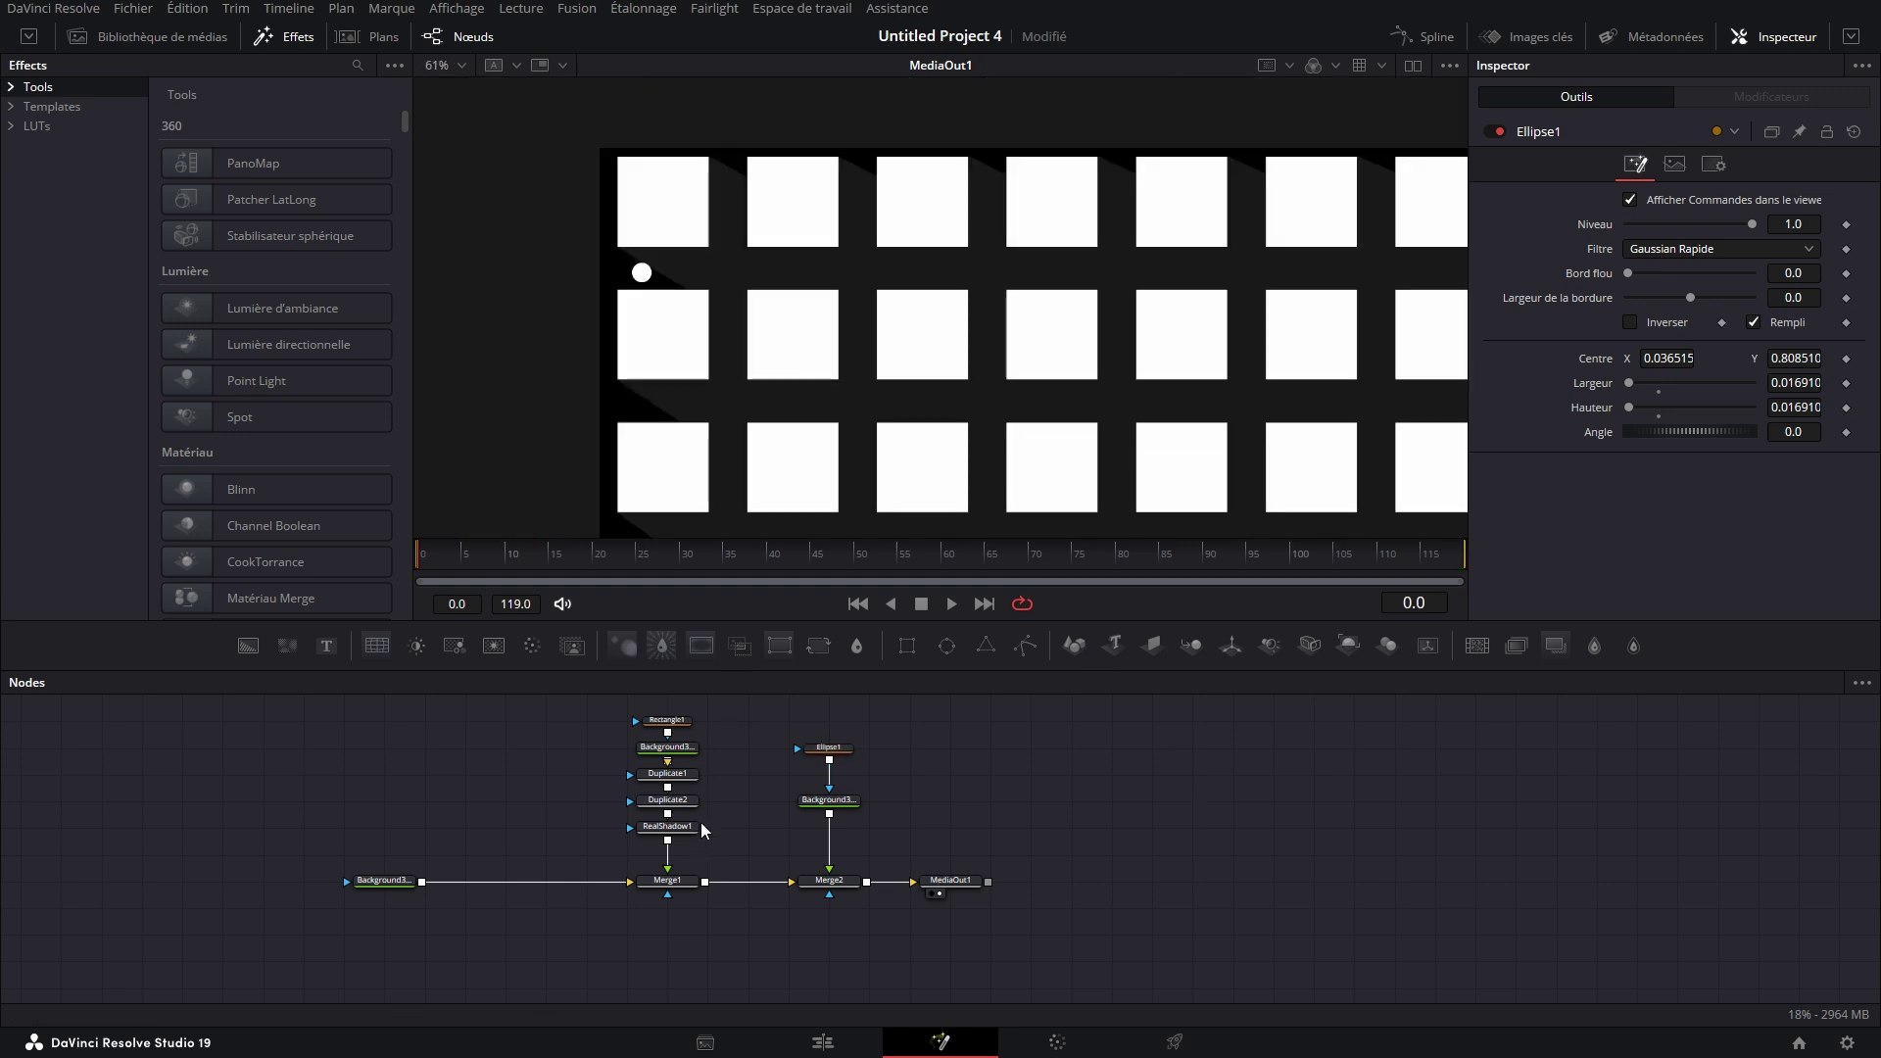
Link RealShadow1's Light Position to Ellipse1.Center with an expression so the light follows the circle
left_click(697, 827)
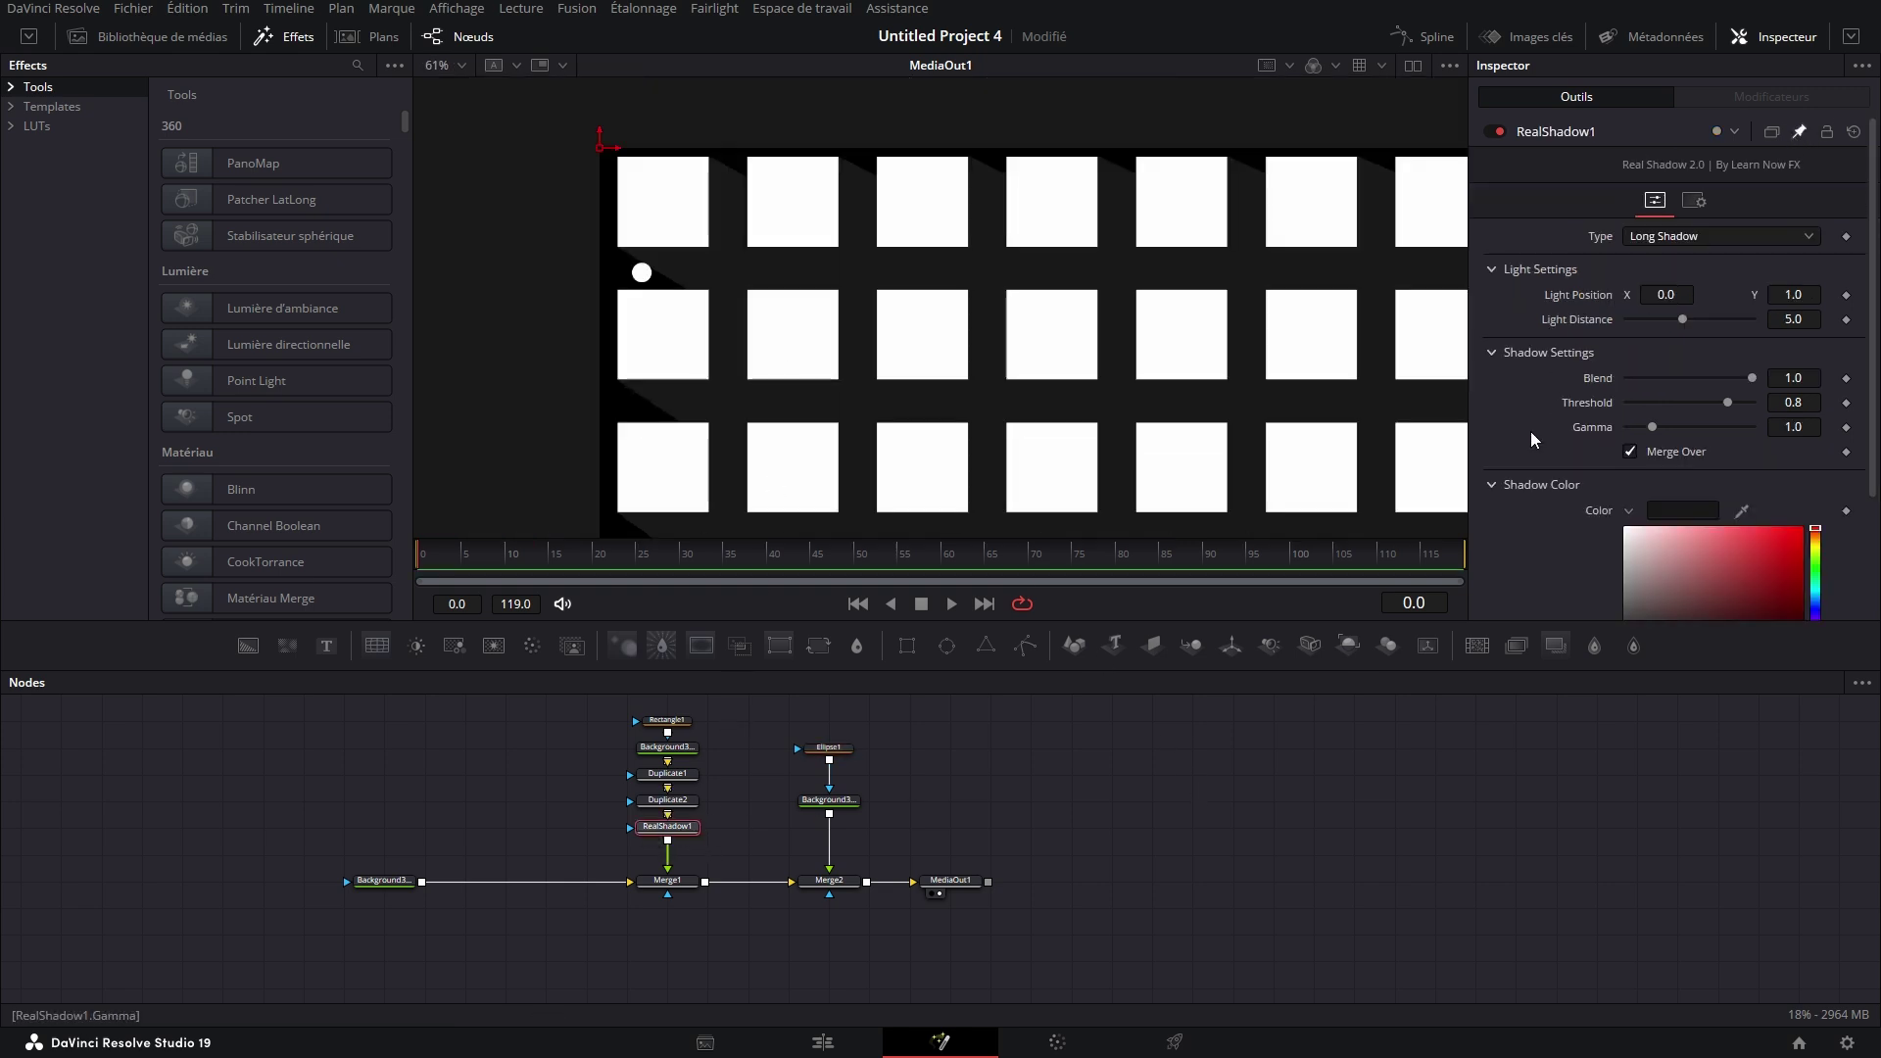
left_click(829, 748)
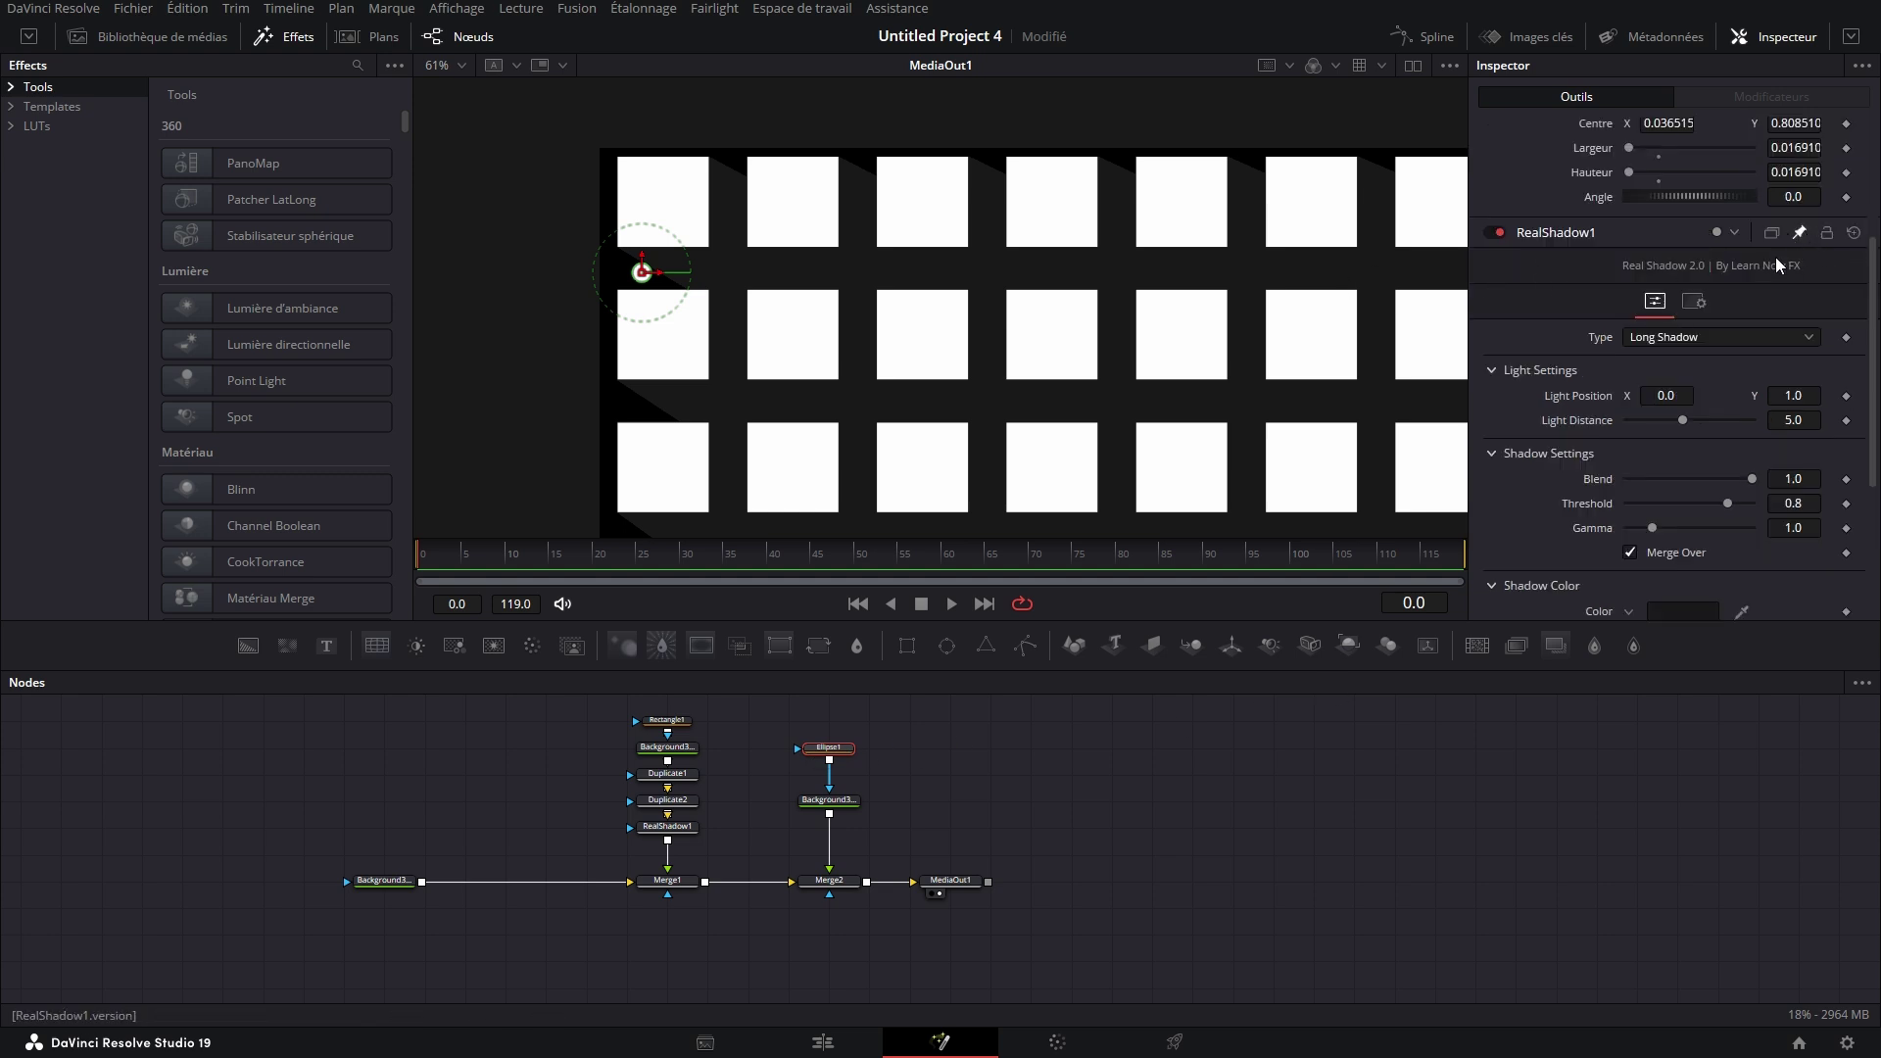
right_click(1584, 394)
left_click(1656, 626)
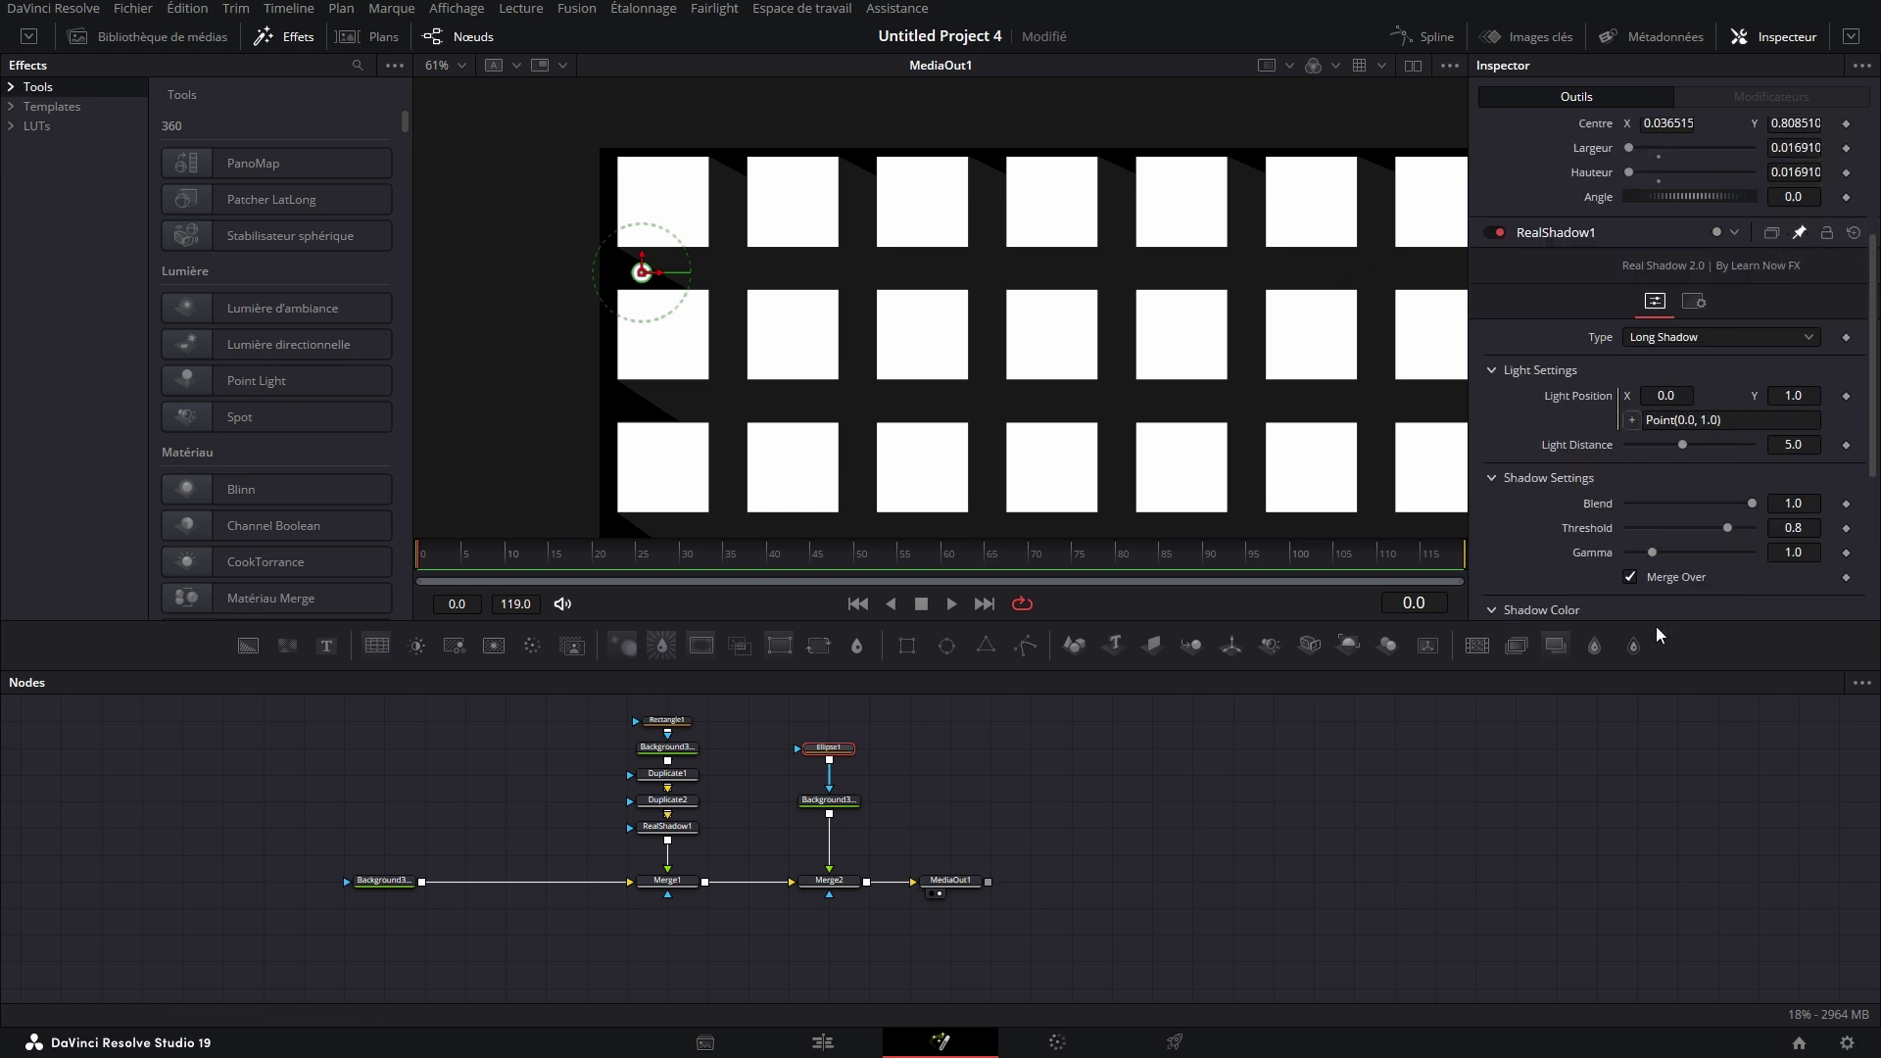
key("BackSpace")
left_click_drag(1728, 422, 1610, 357)
key("Return")
Move the Ellipse1 circle along the gap between the first two rows to a Centre X of about 0.216
scroll(1690, 378, "up", 3)
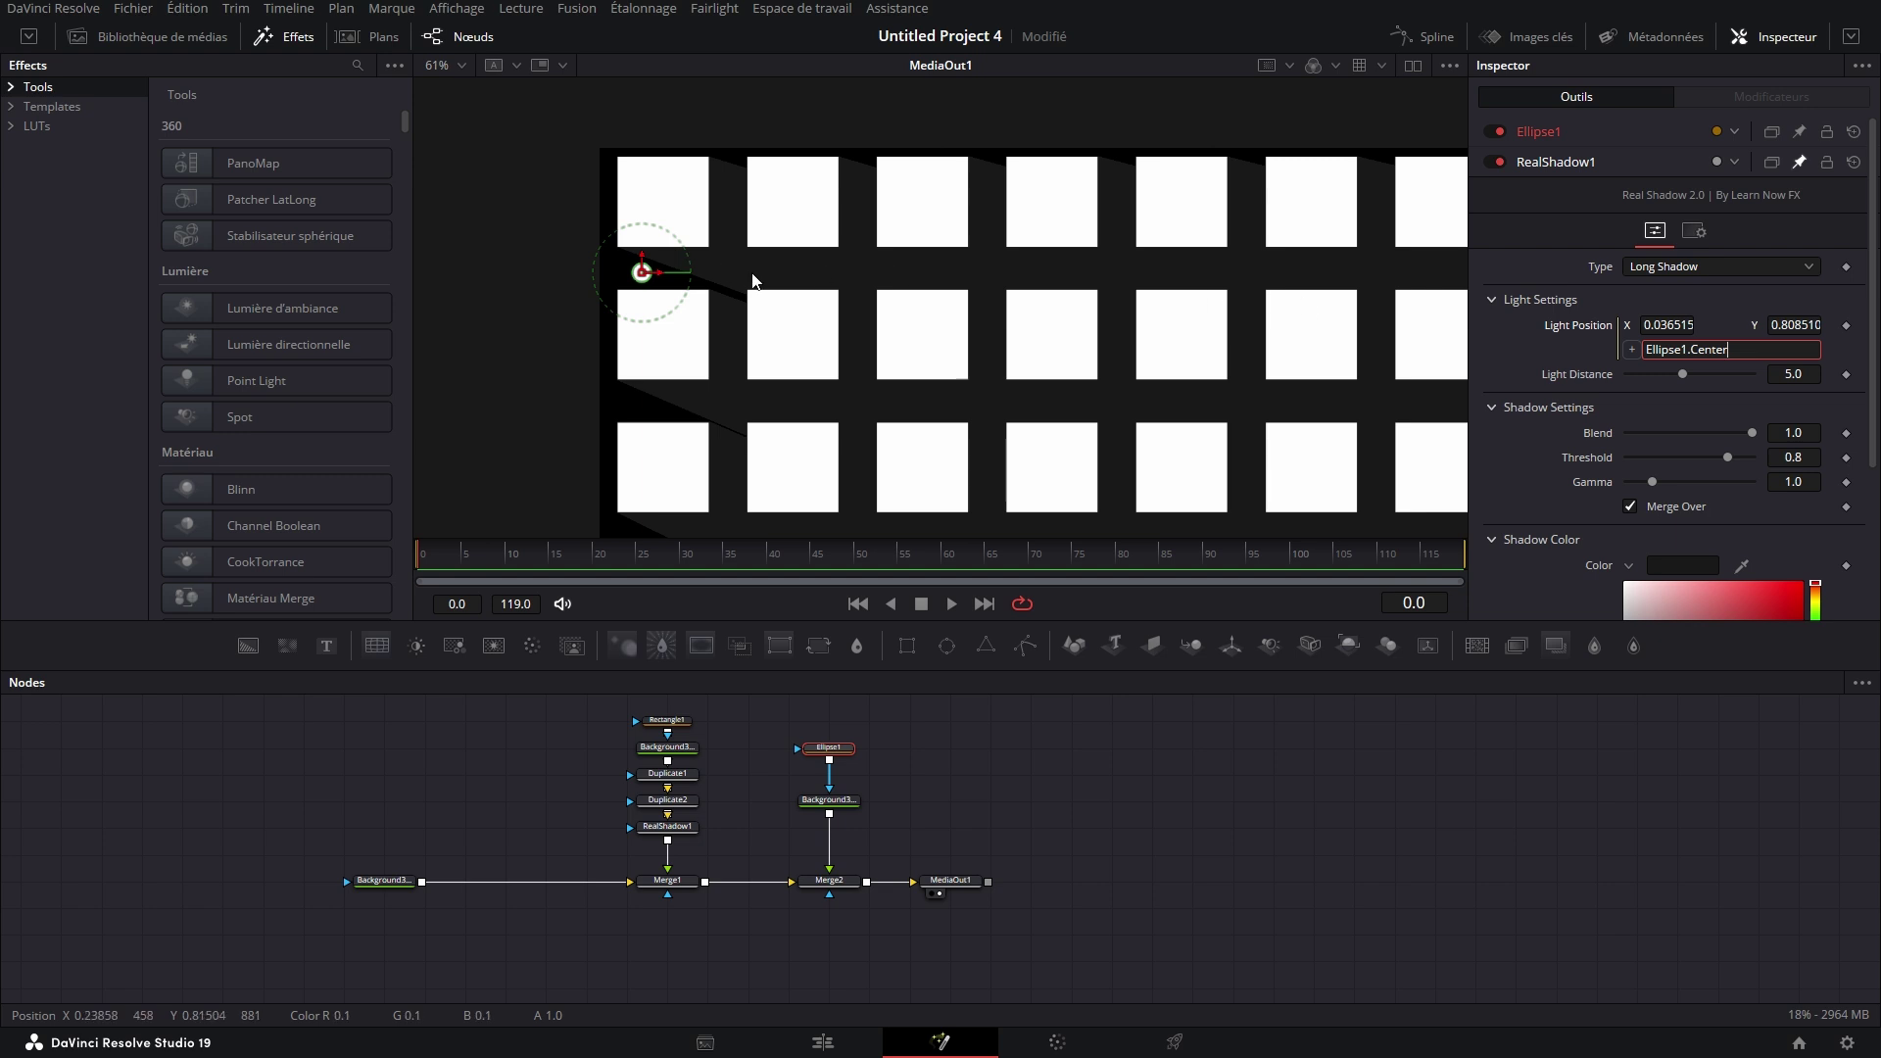
left_click(1666, 133)
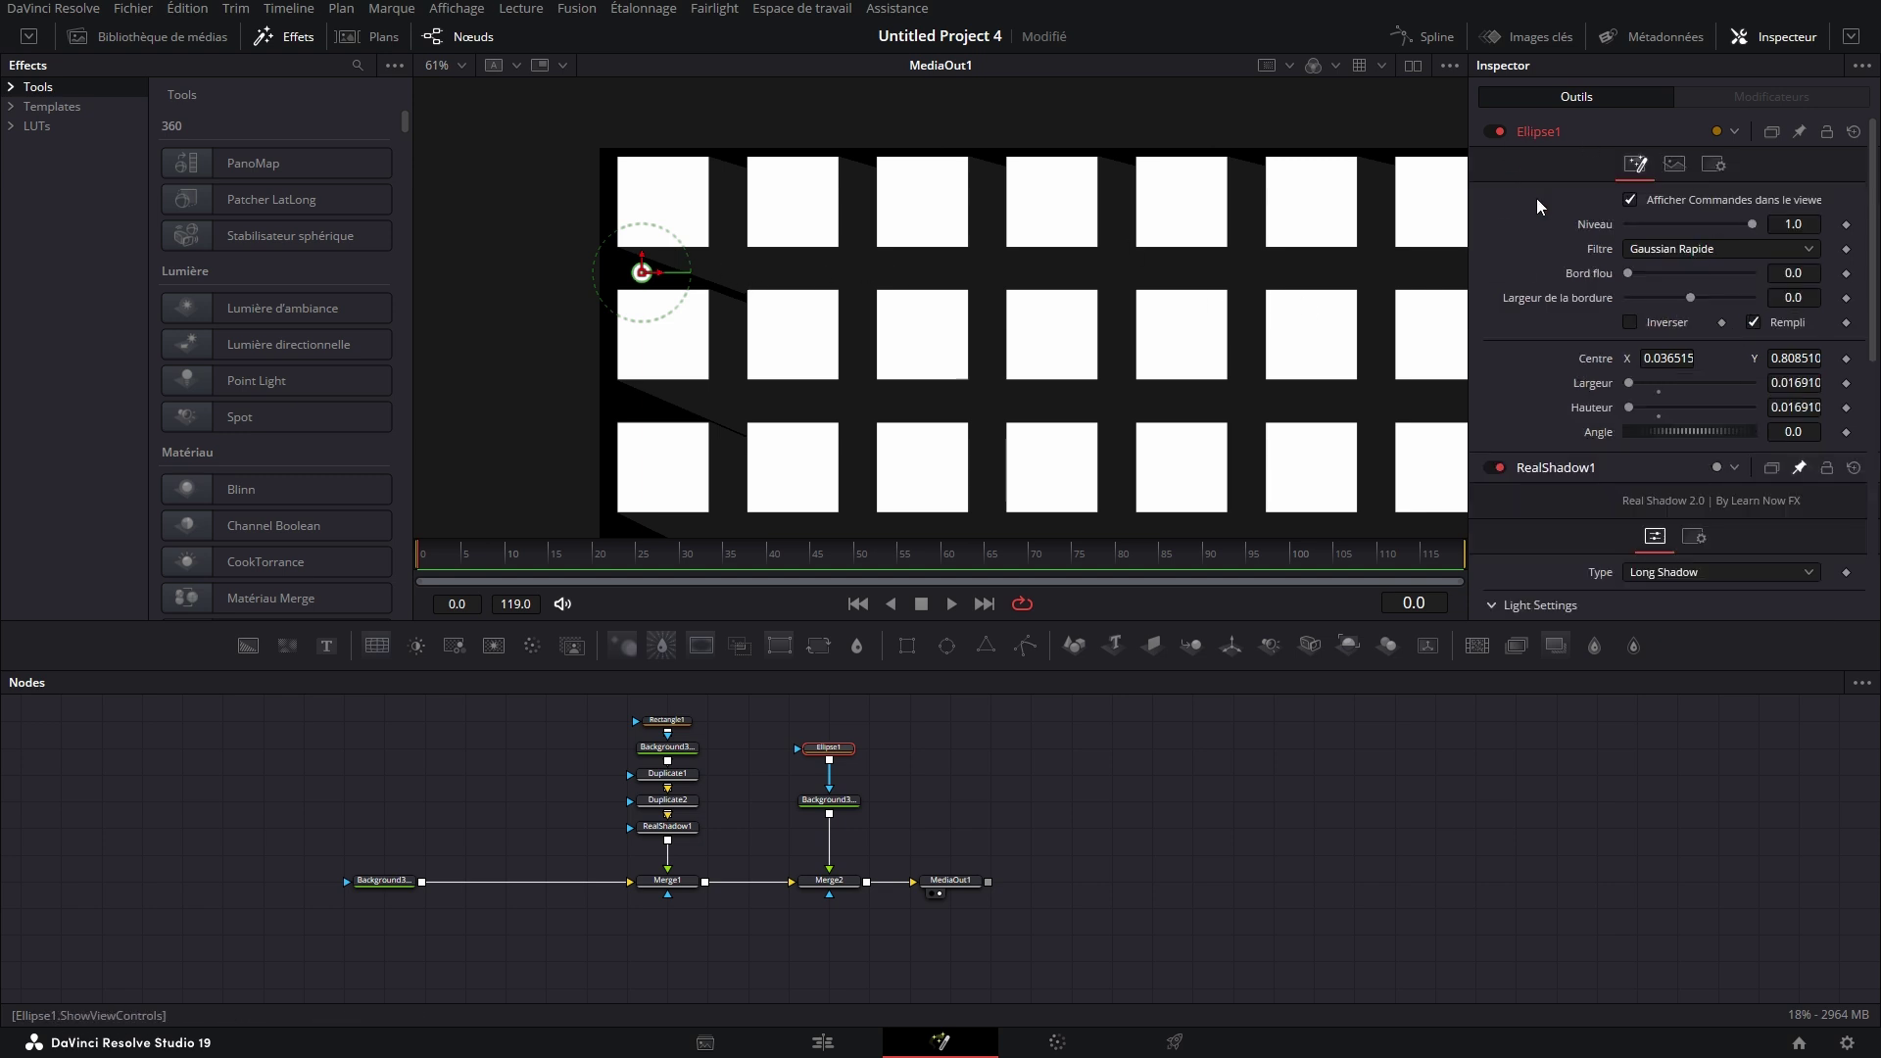
left_click_drag(1659, 356, 1632, 458)
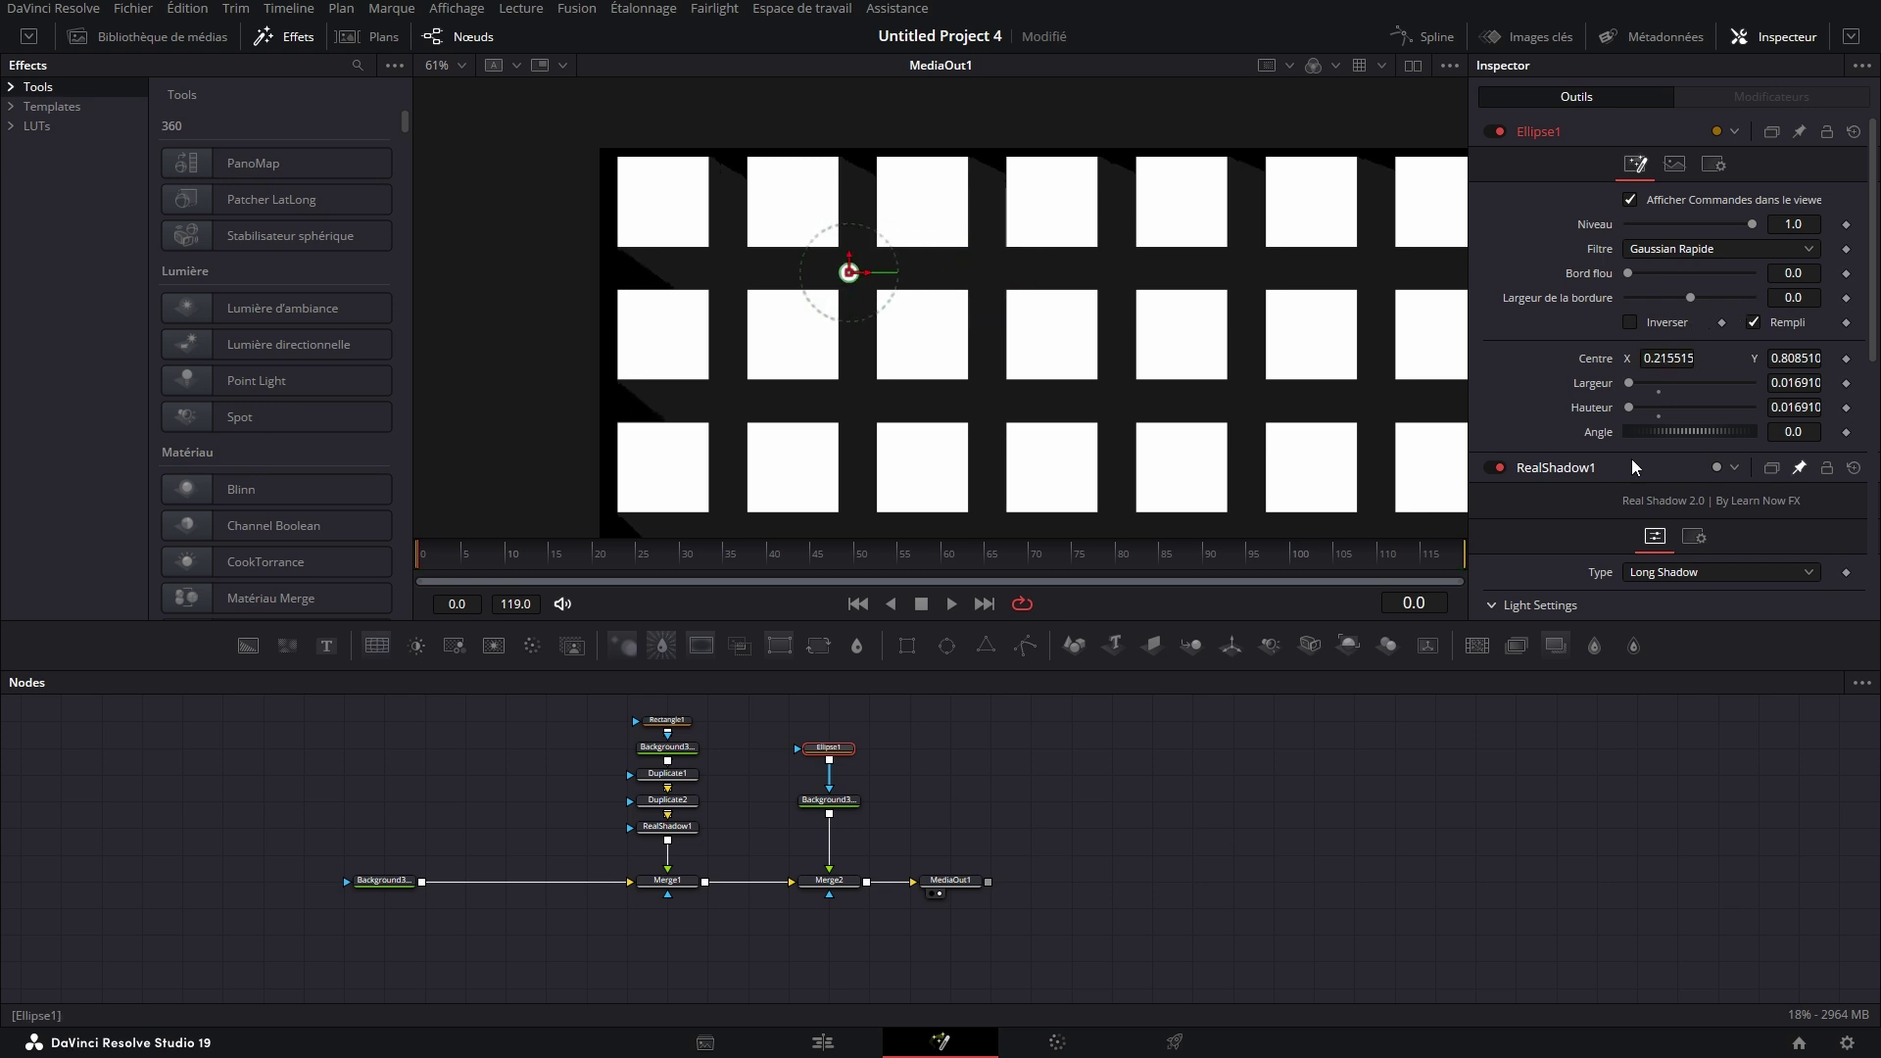
Set RealShadow1's Shadow Color to a neutral dark grey with red, green and blue at about 0.184
left_click(667, 826)
scroll(1705, 412, "down", 2)
left_click(1683, 351)
left_click_drag(1166, 531, 1160, 514)
left_click(1180, 702)
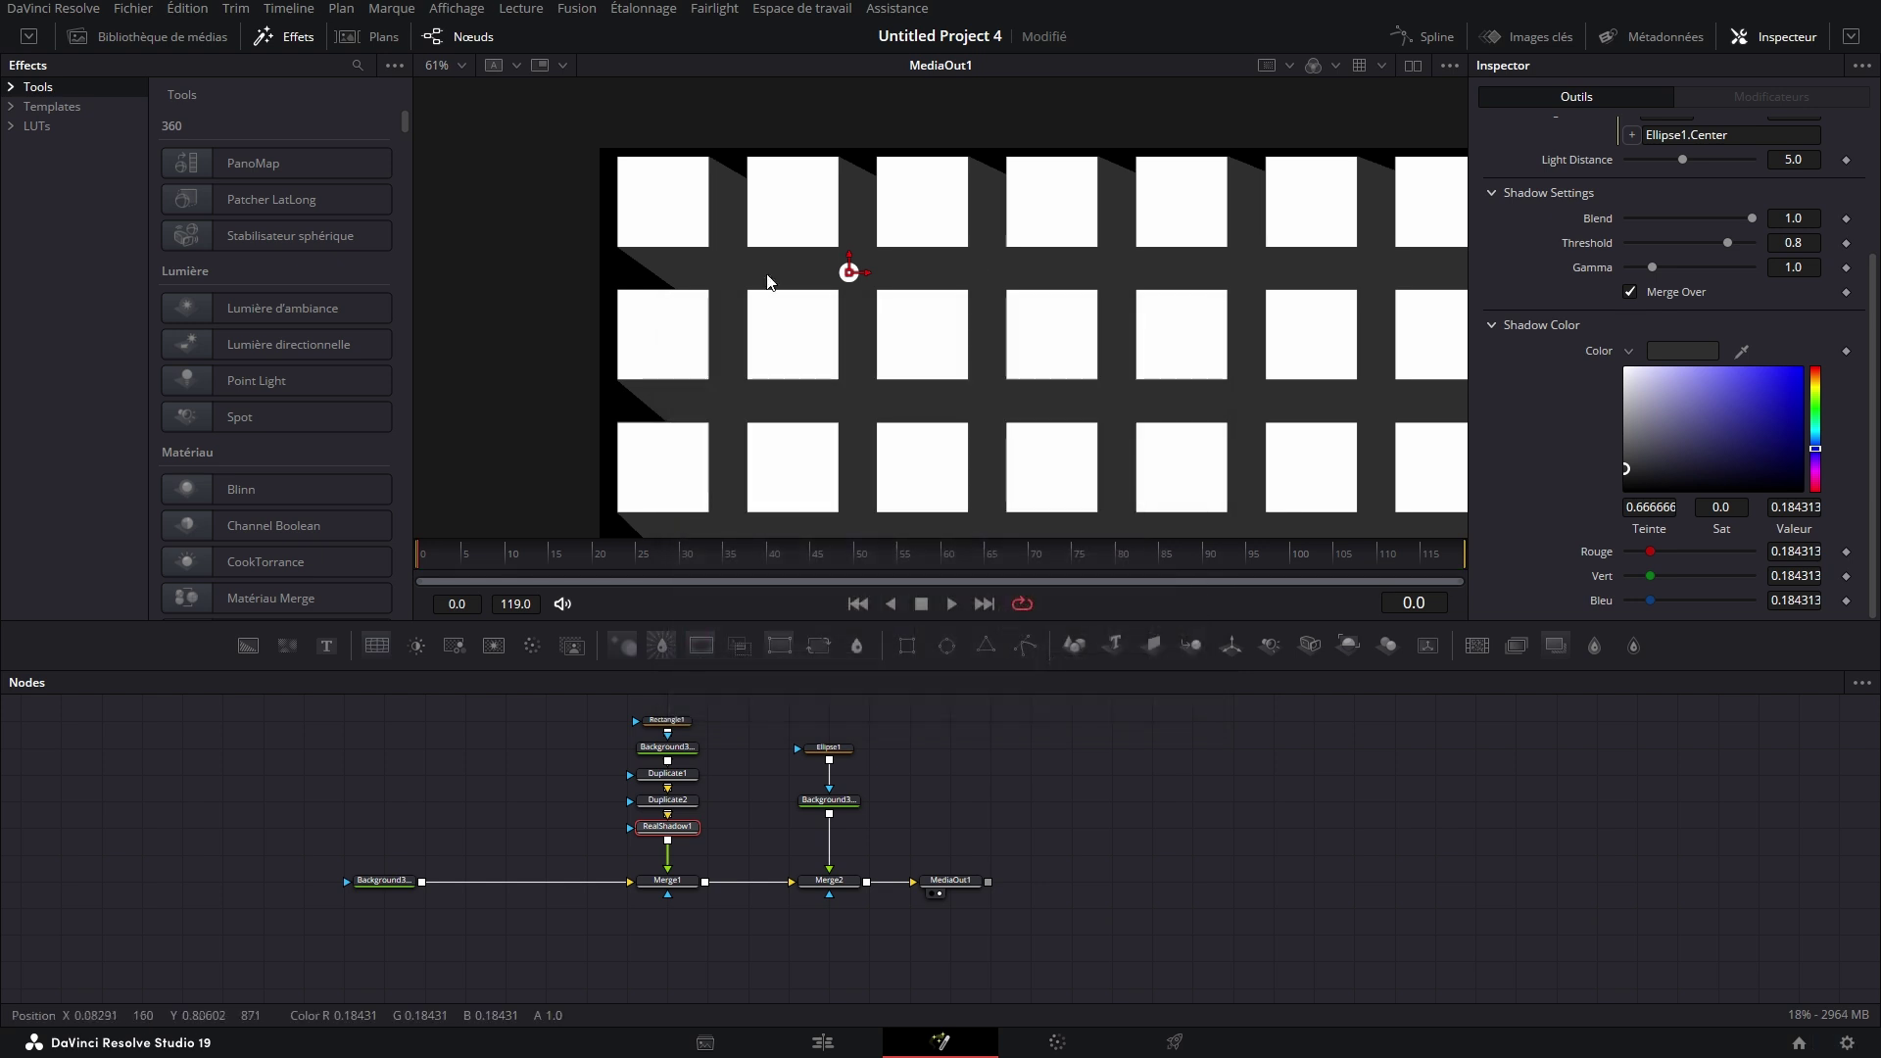
Add an XGlow node after the circle's Background node, set its Gain to about 0.236, and save the project
left_click_drag(858, 799, 856, 778)
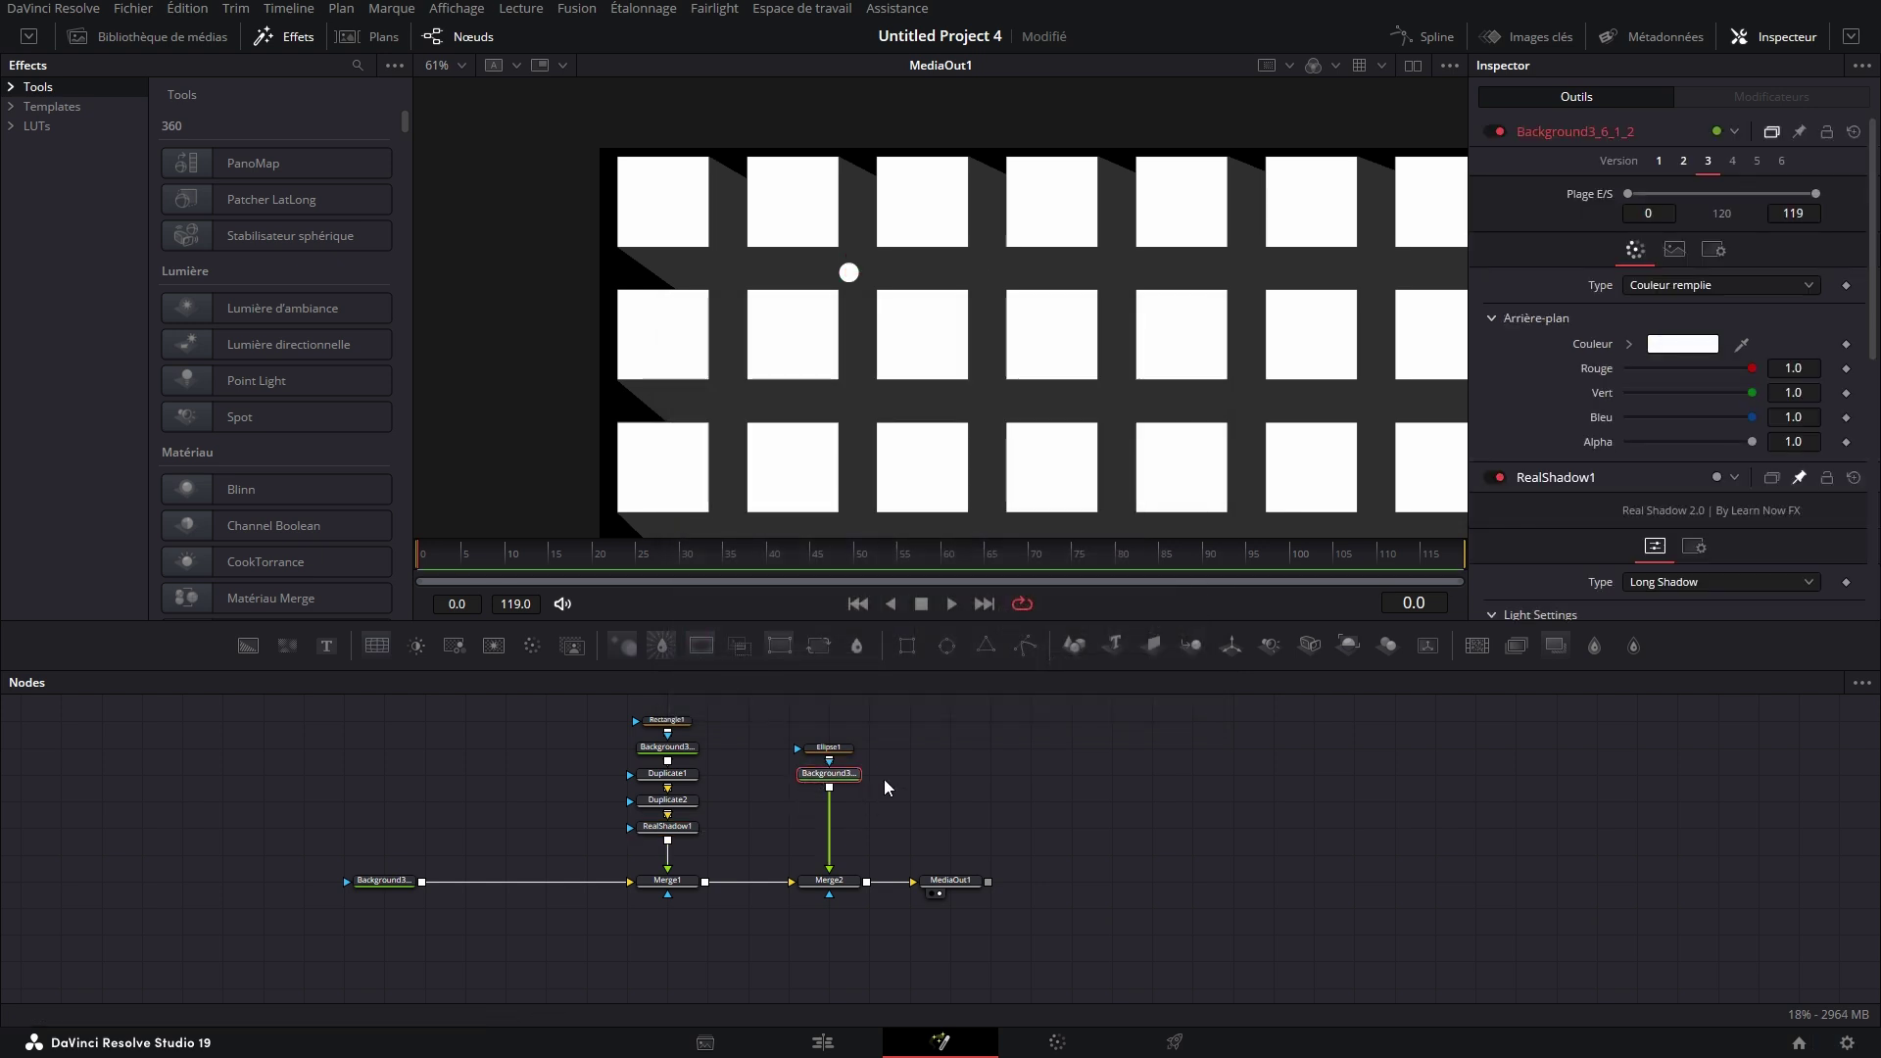
key("shift+space")
type("realxg")
key("Return")
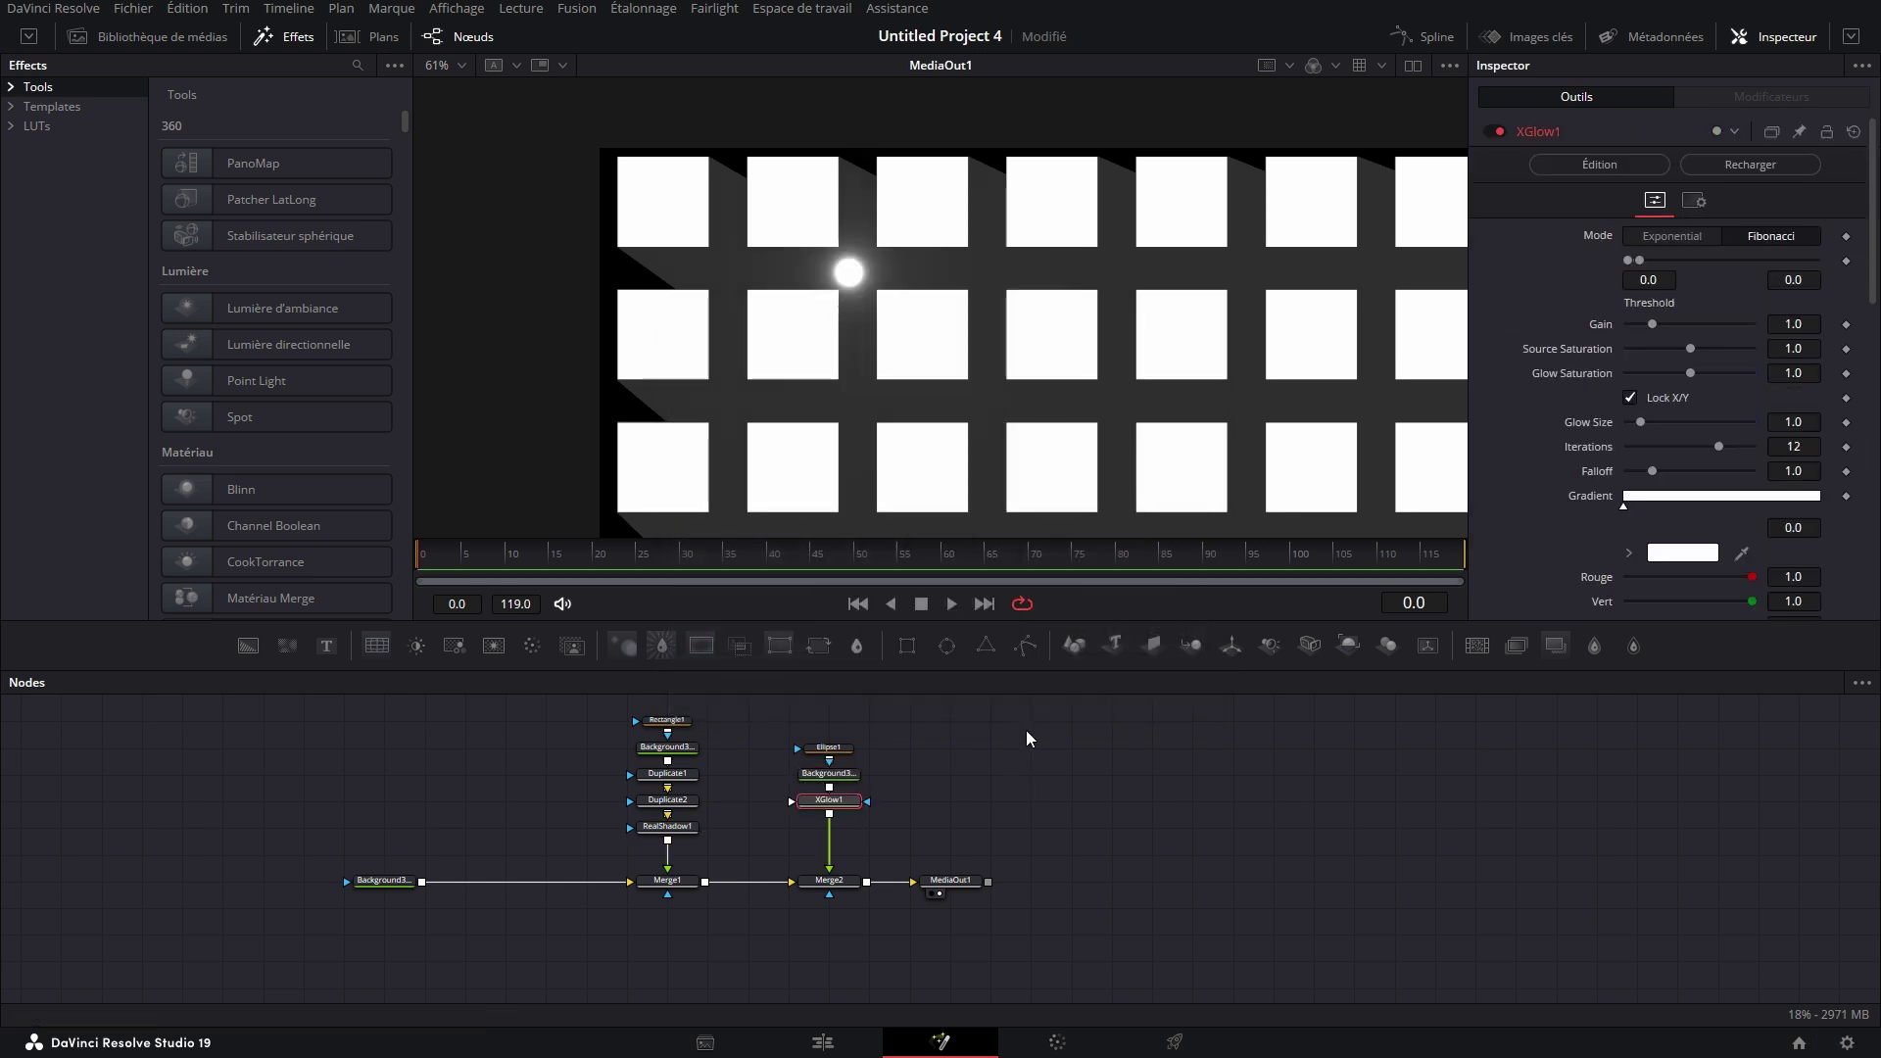
left_click_drag(1652, 322, 1635, 321)
key("ctrl+s")
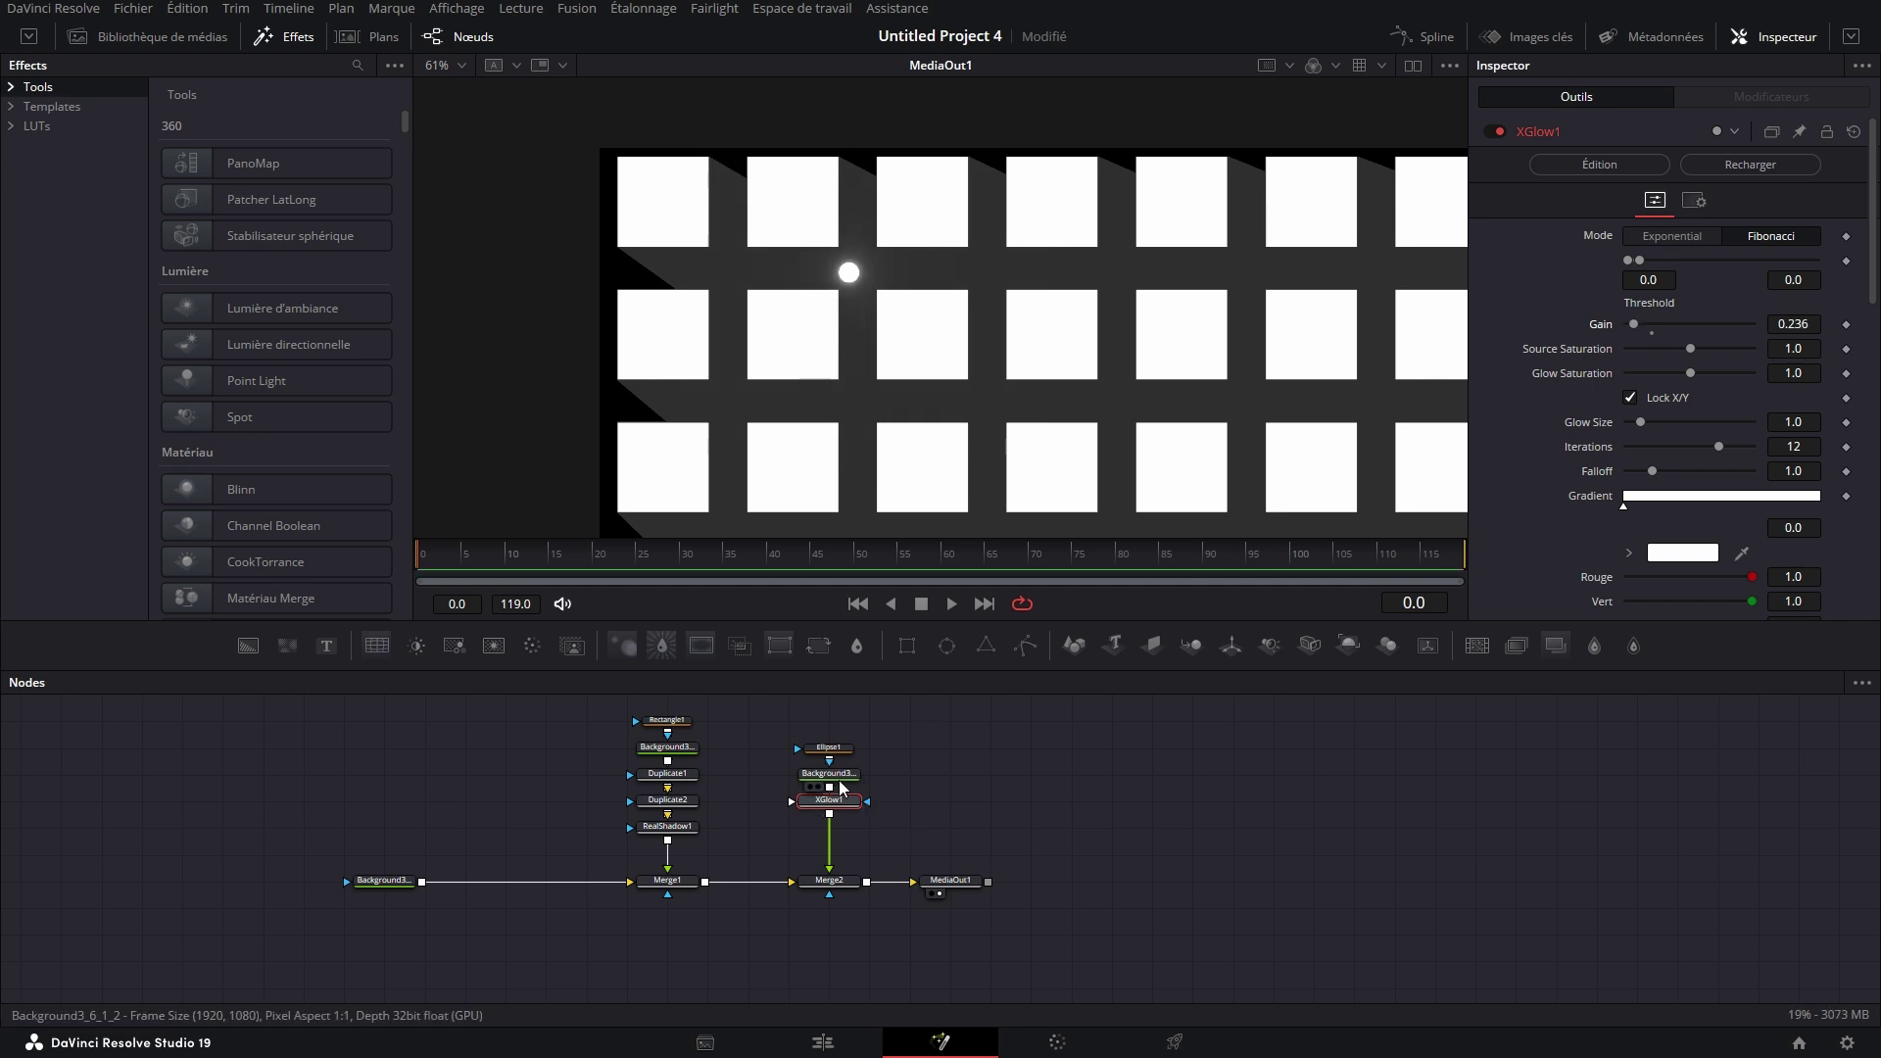
Insert the JustColorTrails effect from the Edit templates between XGlow1 and Merge2, with XGlow1 disabled
left_click(11, 106)
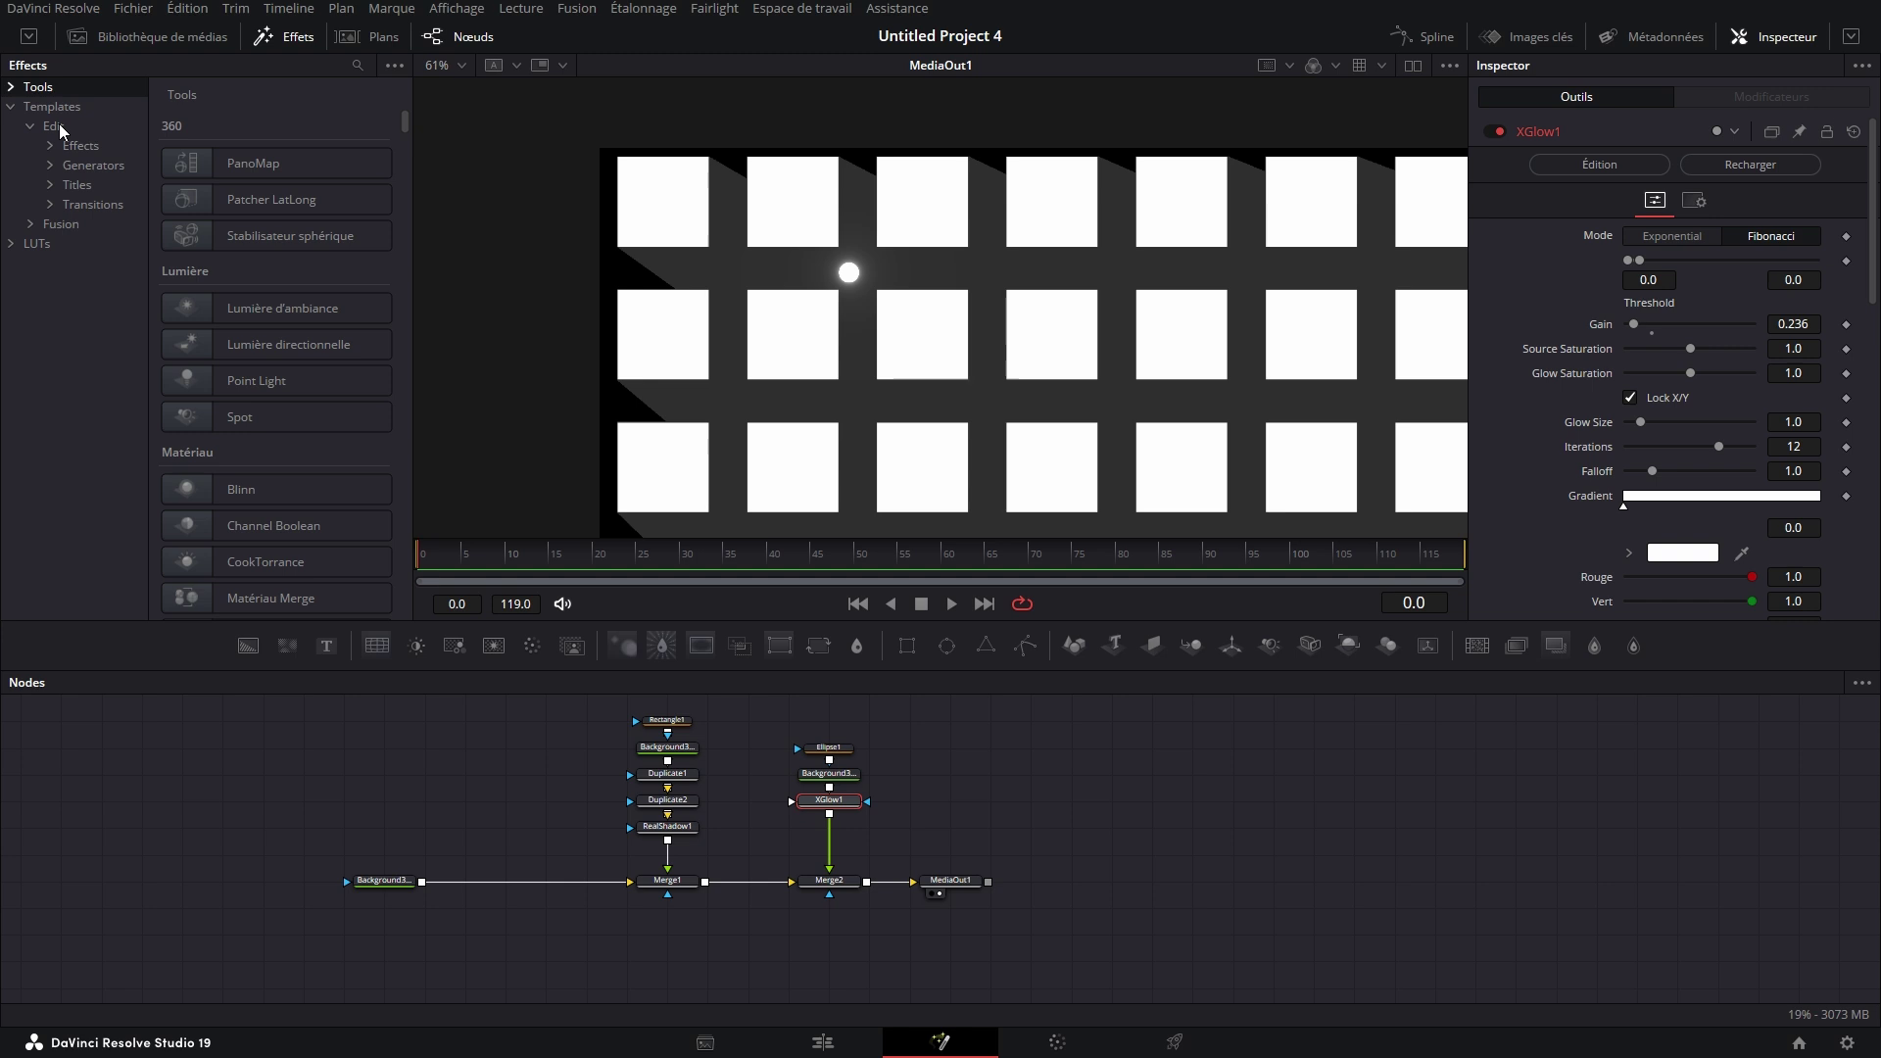
left_click(54, 125)
left_click(358, 65)
type("trai")
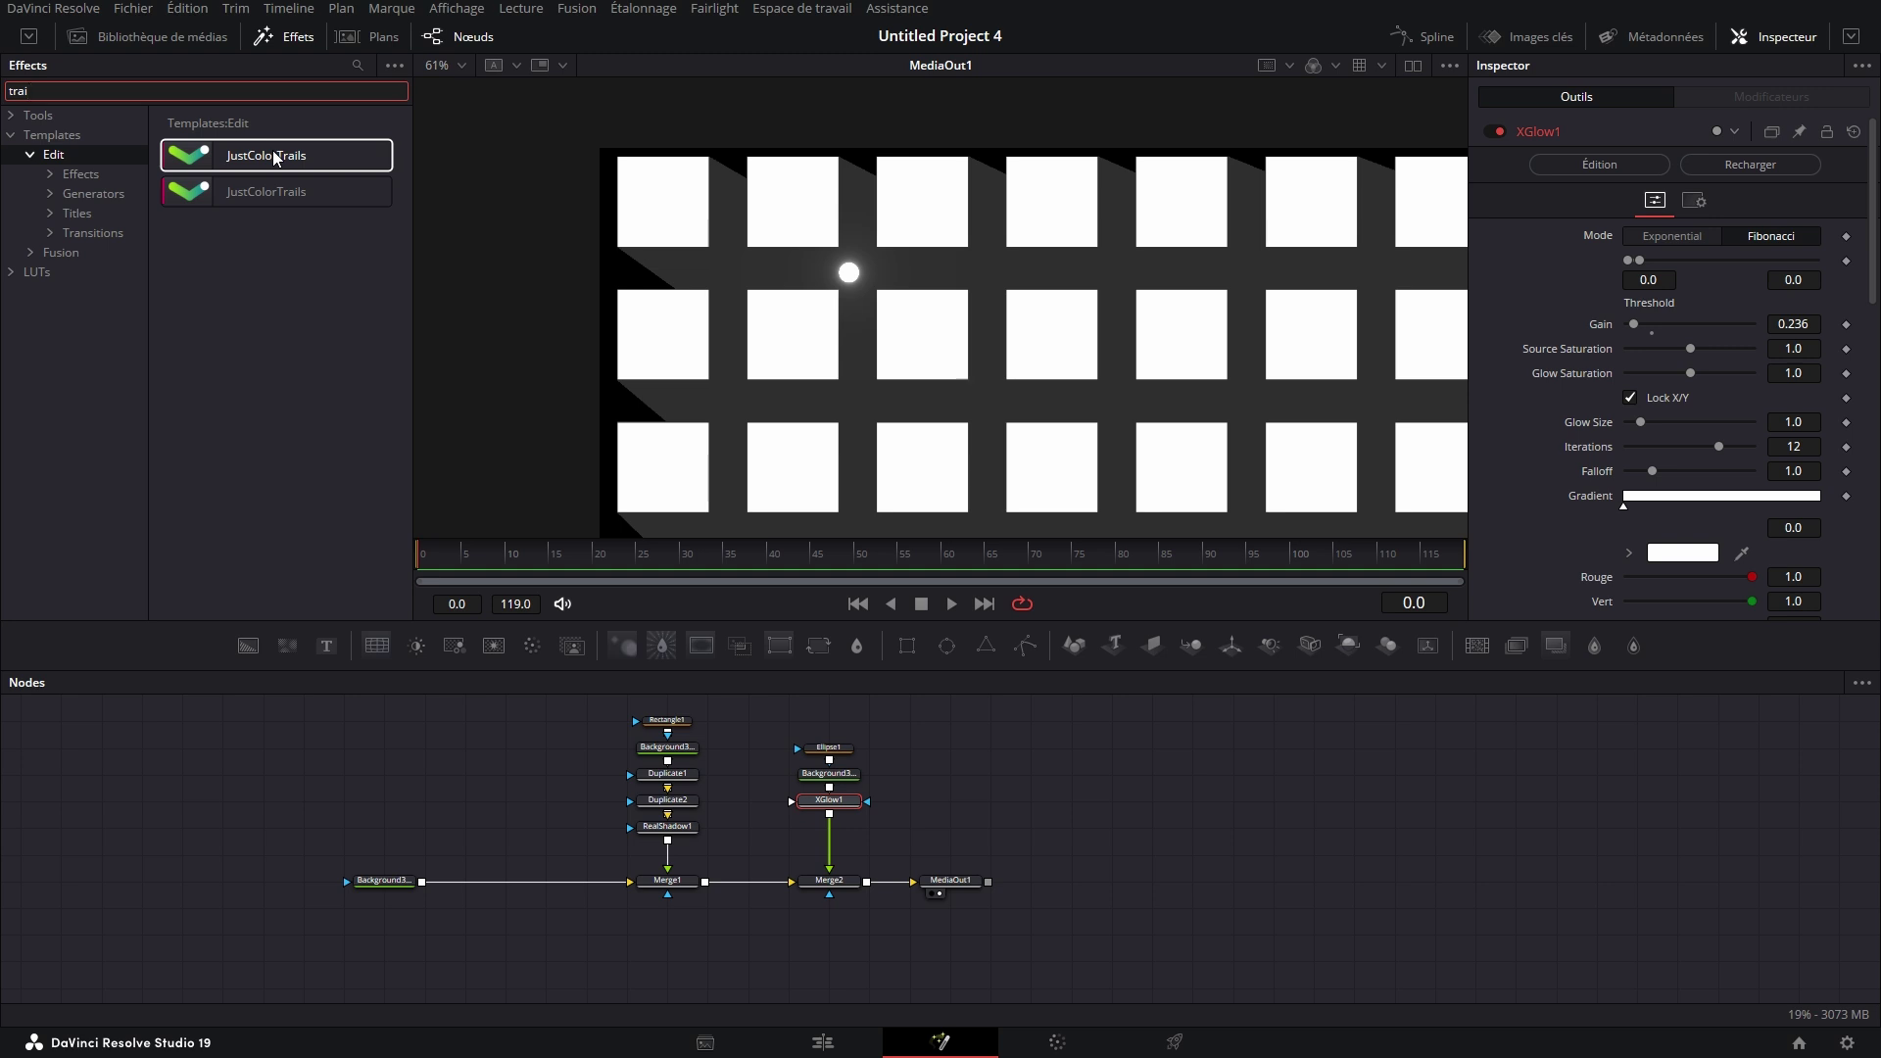
left_click_drag(275, 157, 991, 826)
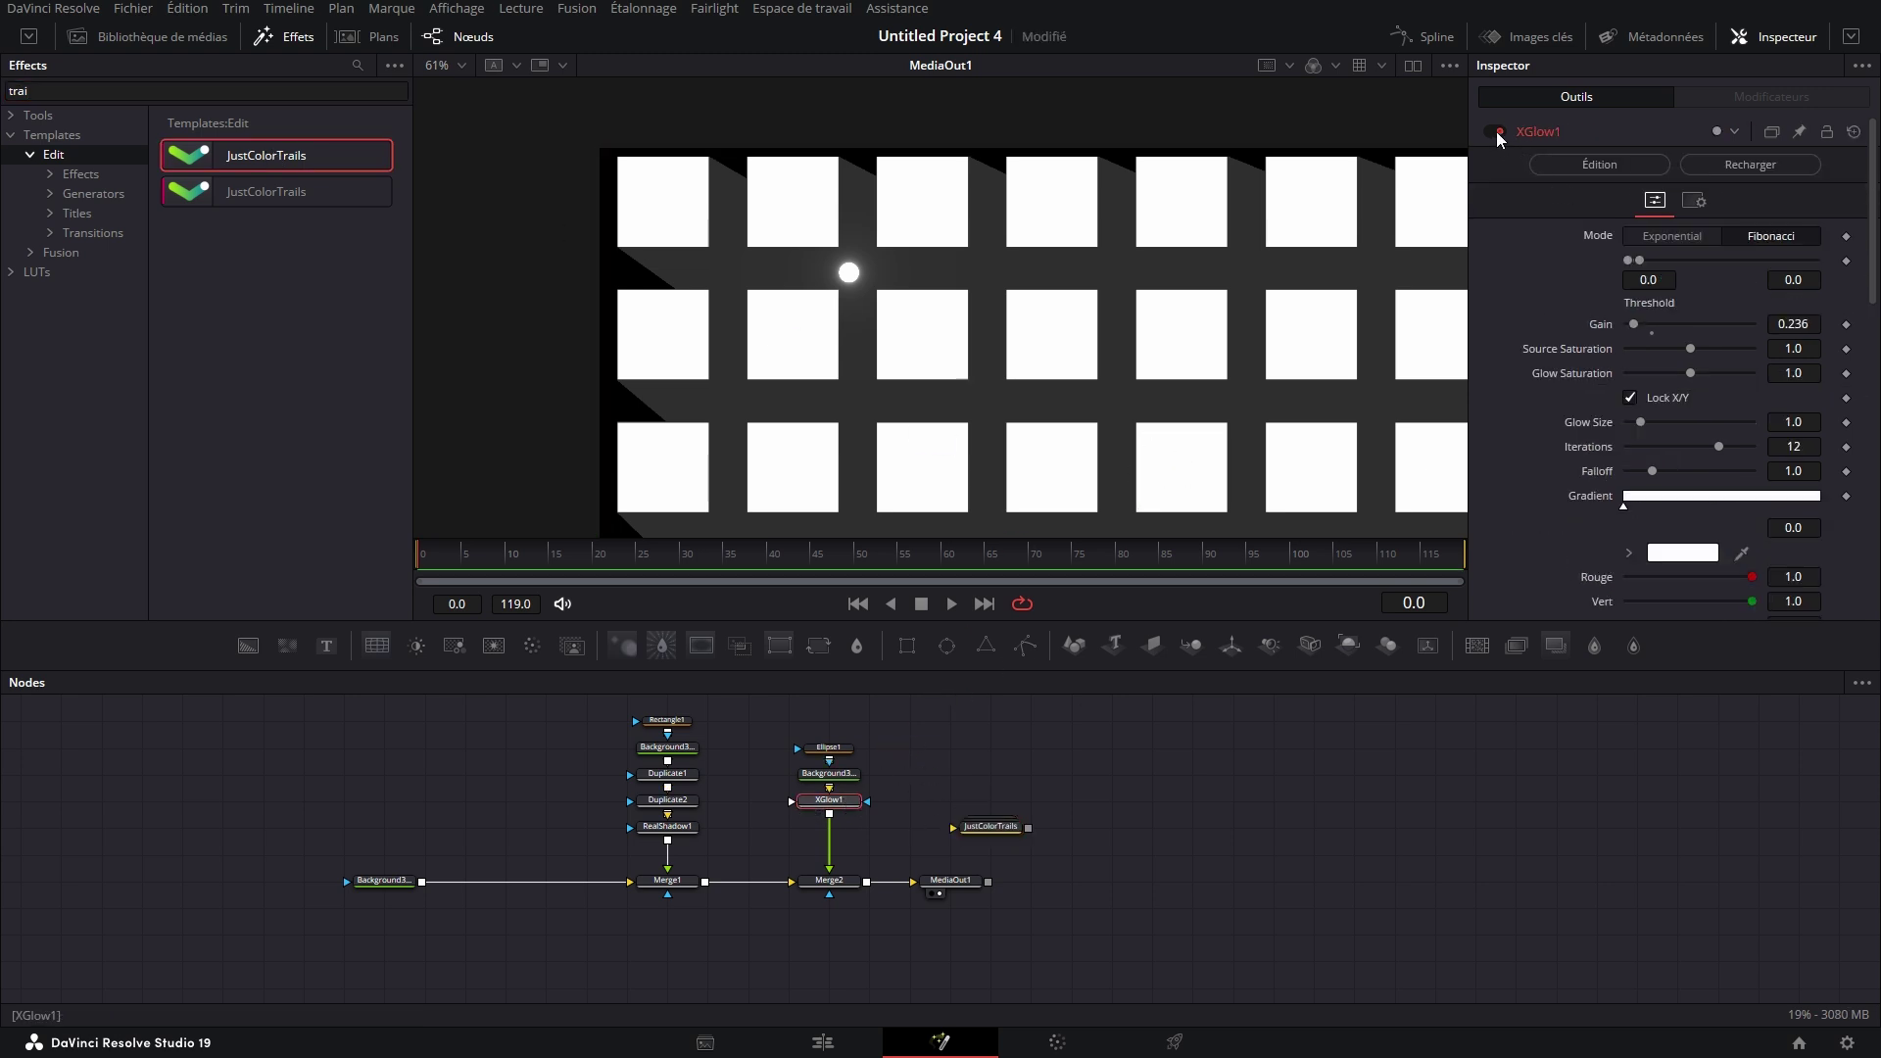
left_click_drag(1019, 833, 839, 885)
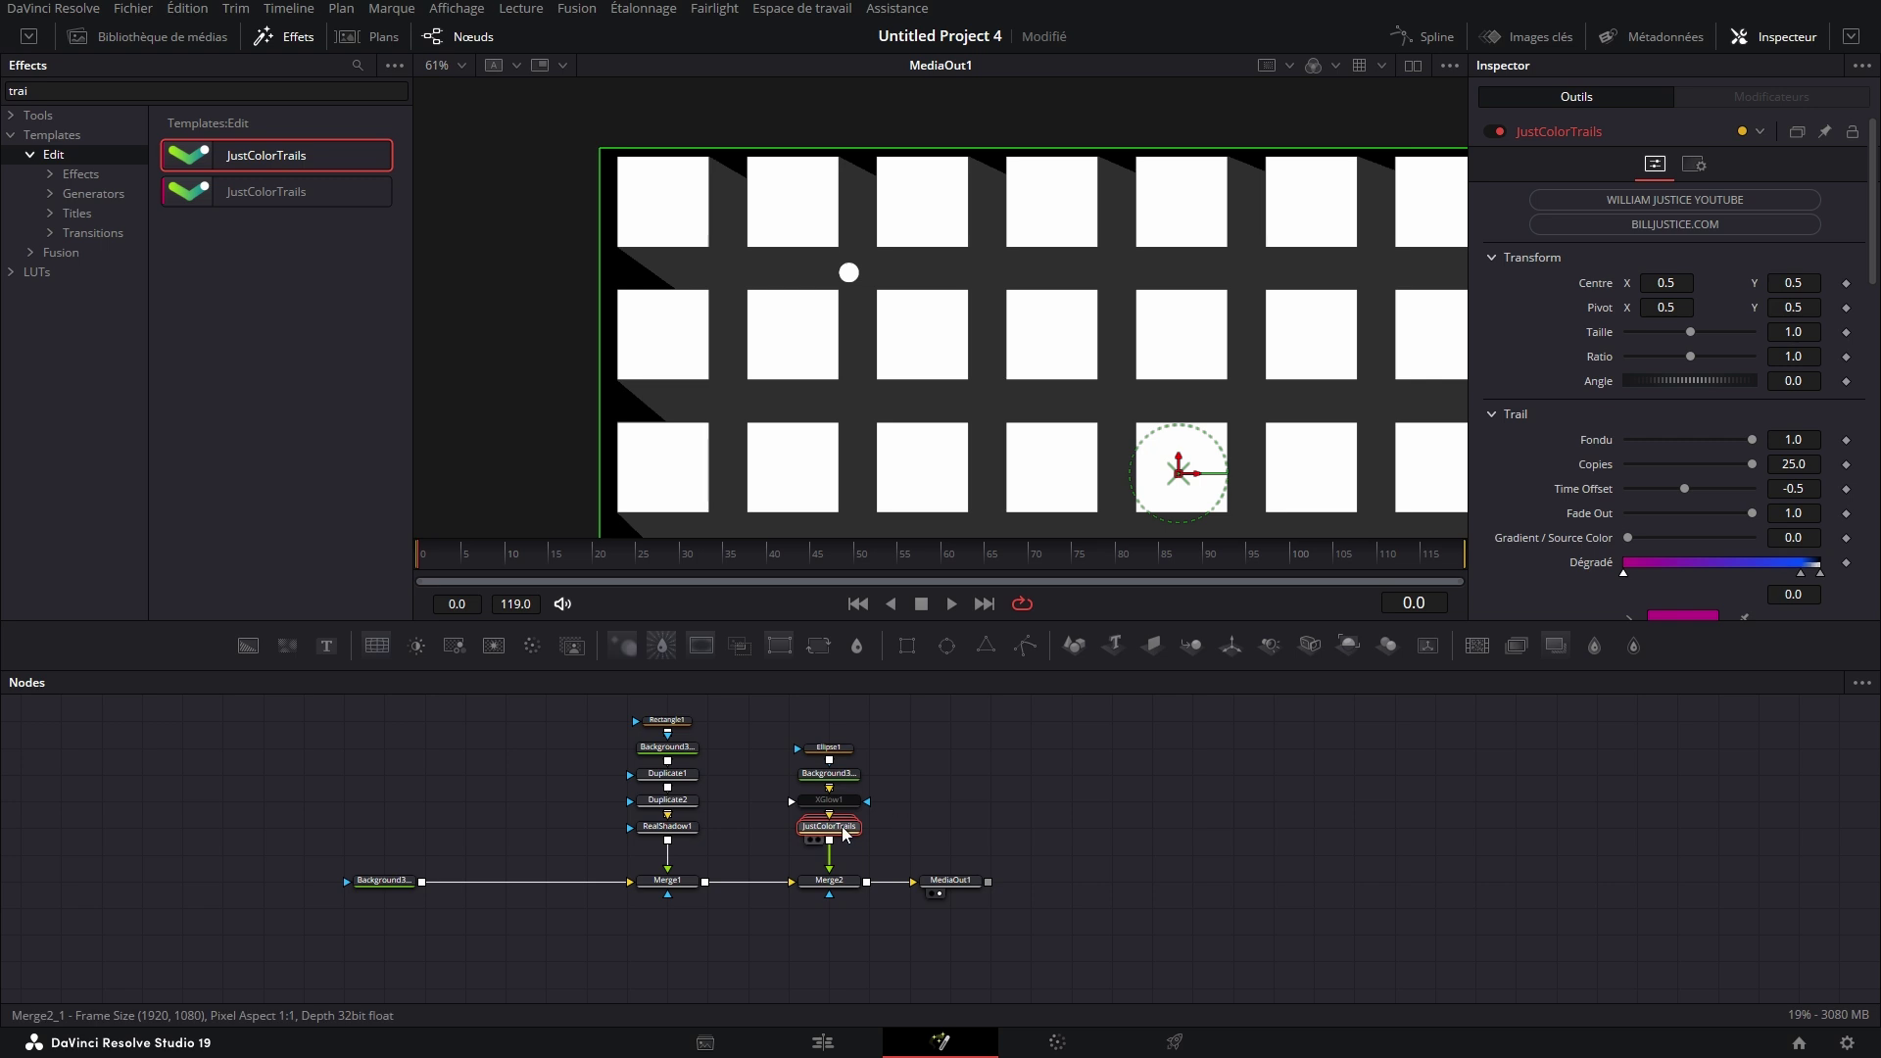
Keyframe Ellipse1's centre to travel along the gap between the first two rows from about X 0.018, and go to frame 45
left_click(829, 747)
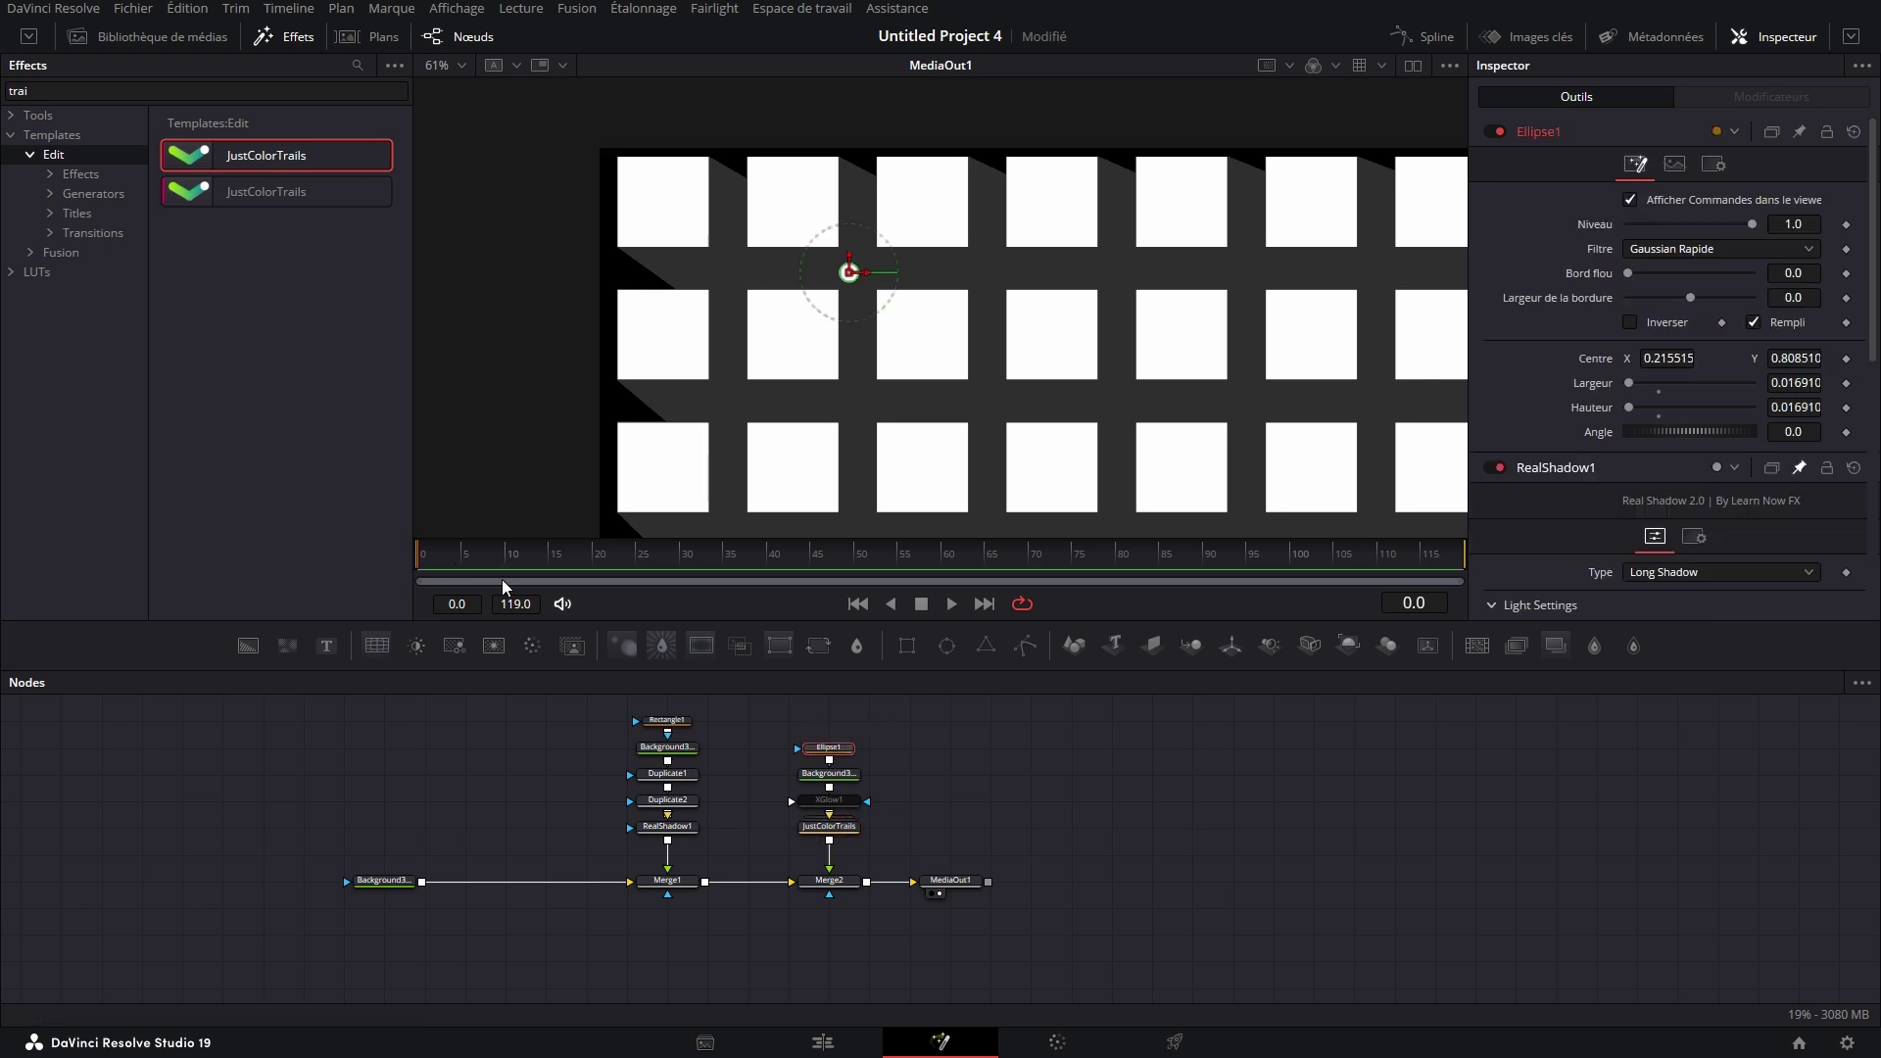
left_click_drag(851, 274, 639, 296)
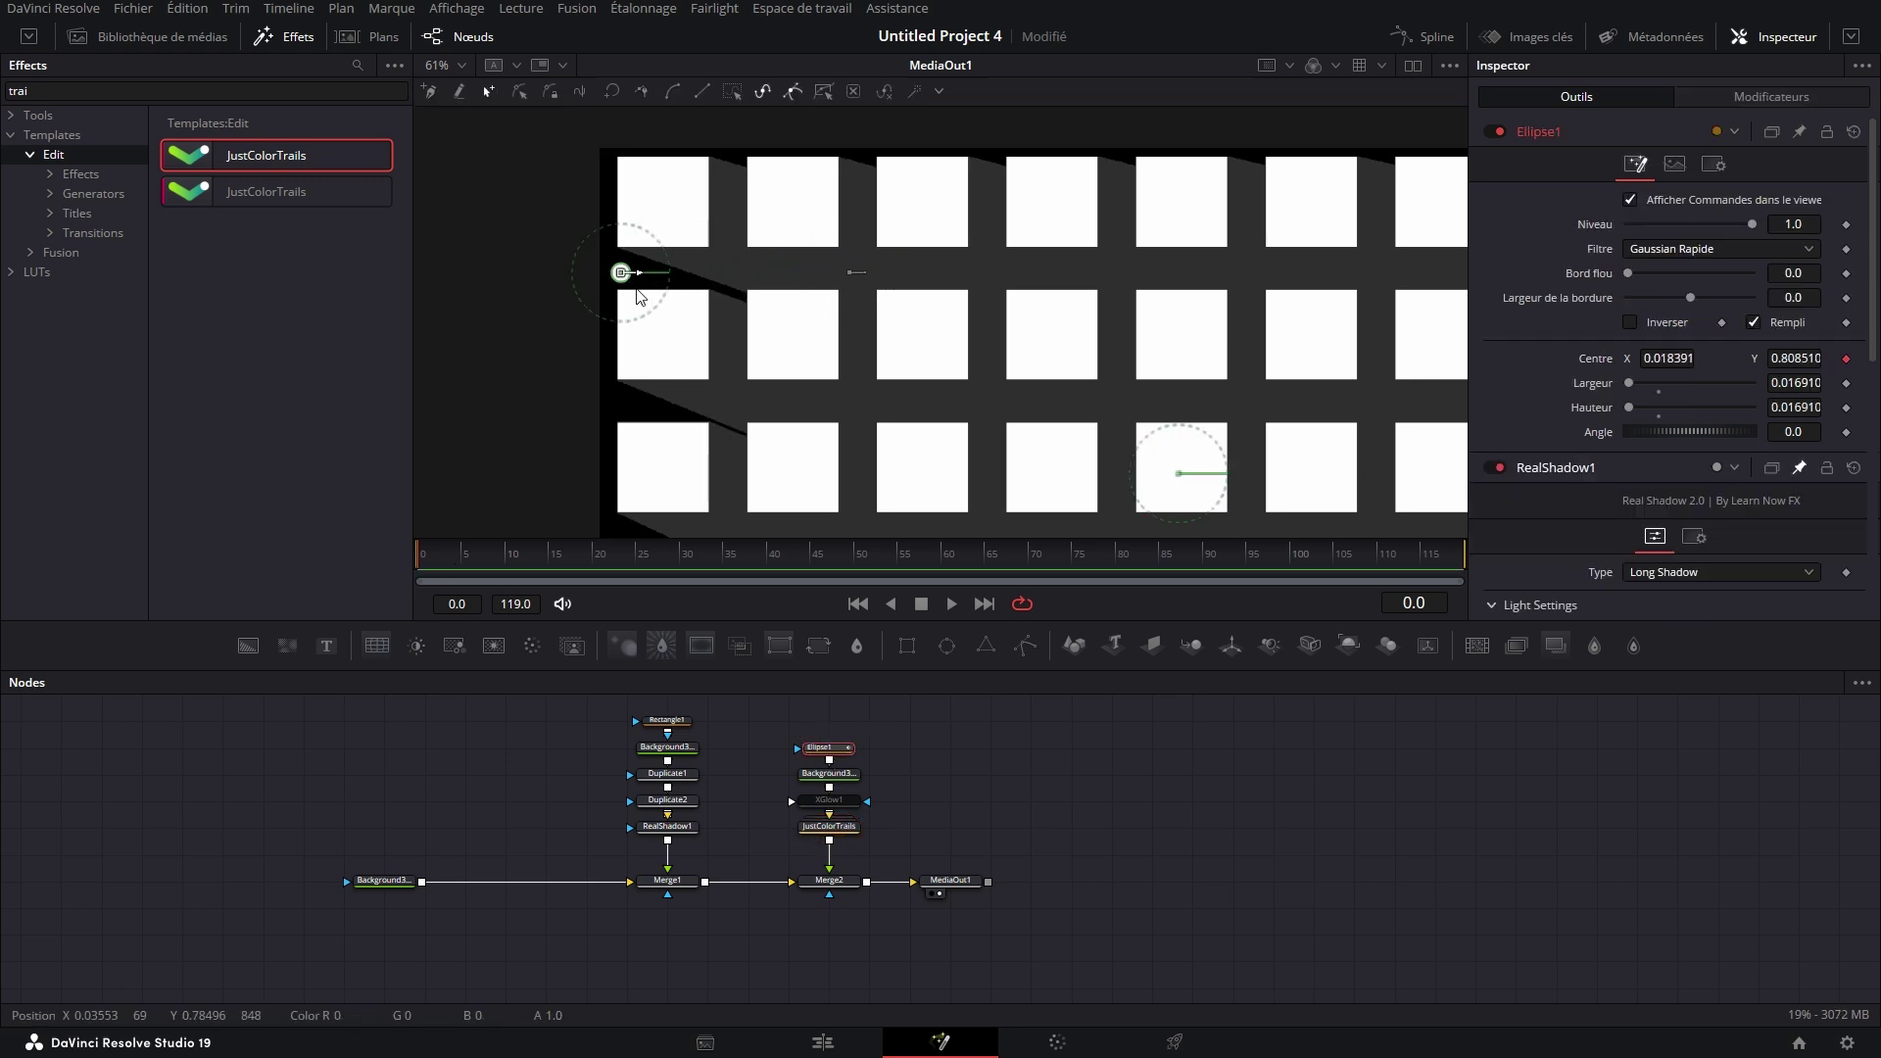
left_click(814, 560)
Compare the moving circle with the JustColorTrails node turned off and on
left_click(829, 827)
left_click(1497, 131)
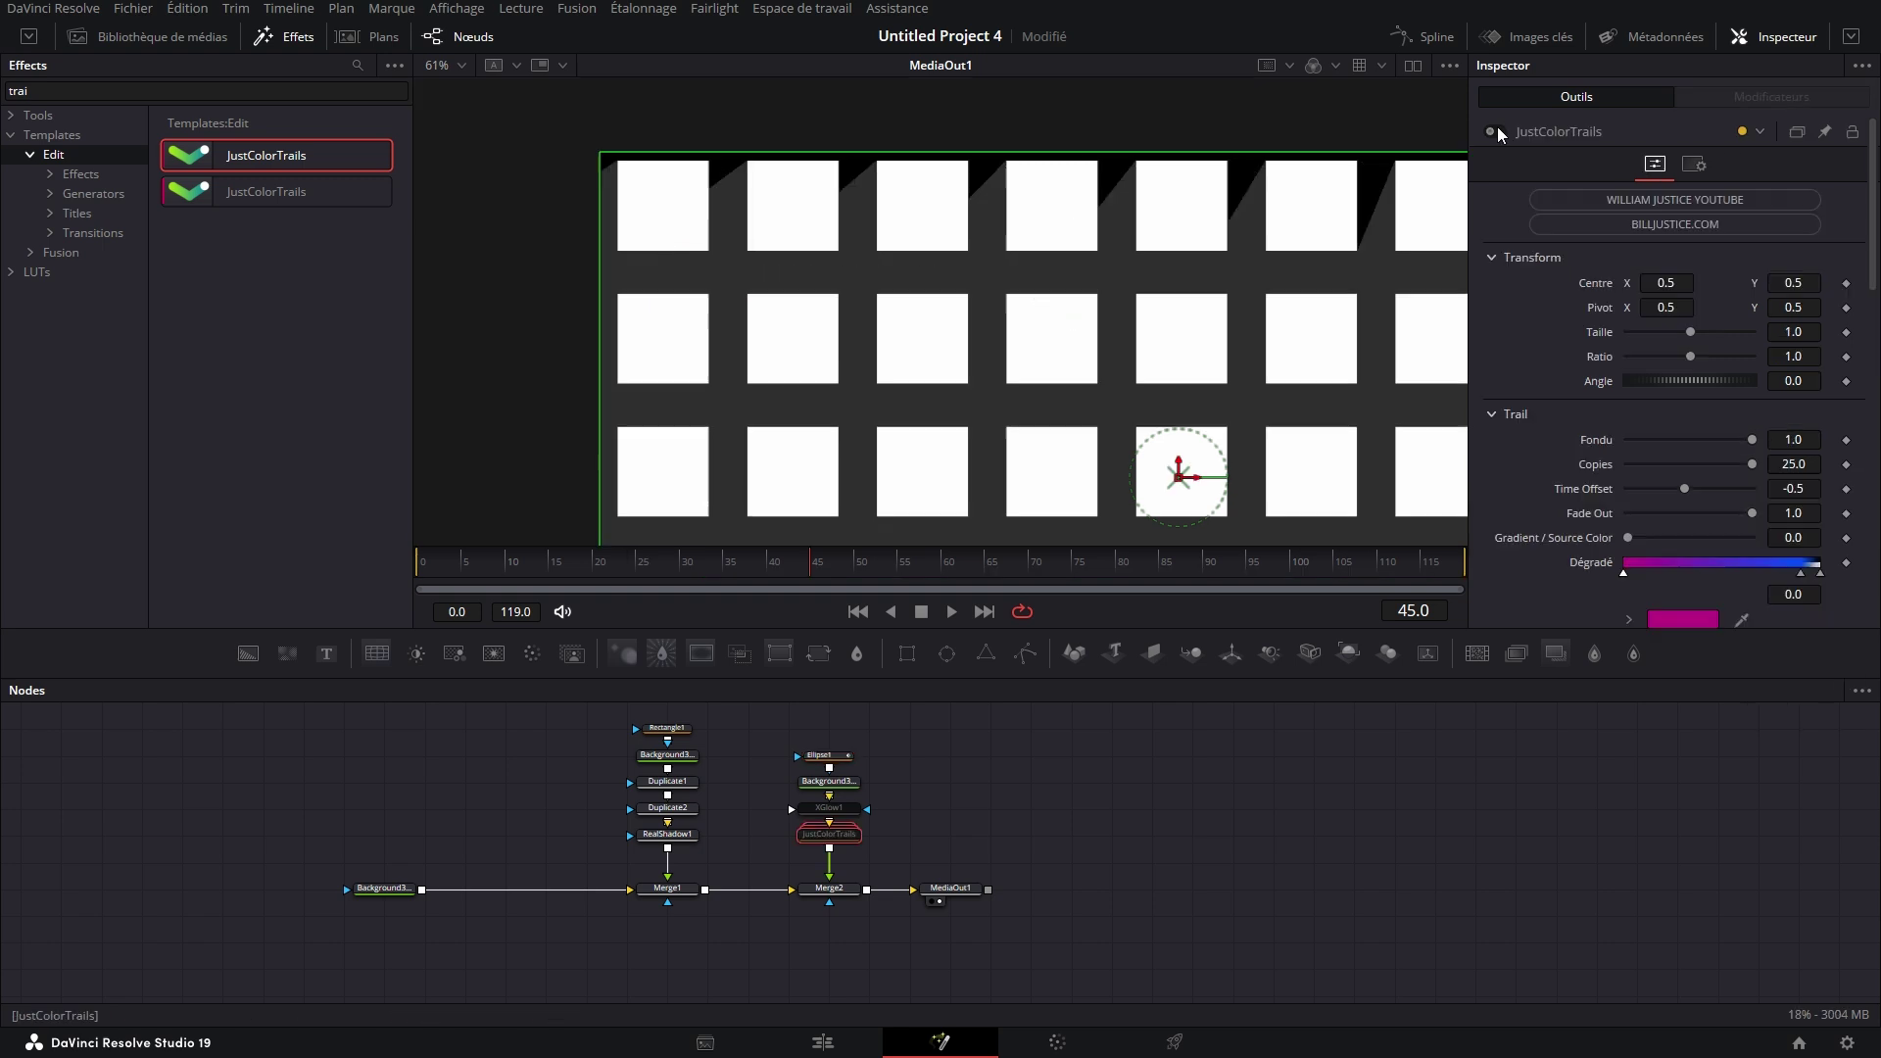
left_click(1493, 132)
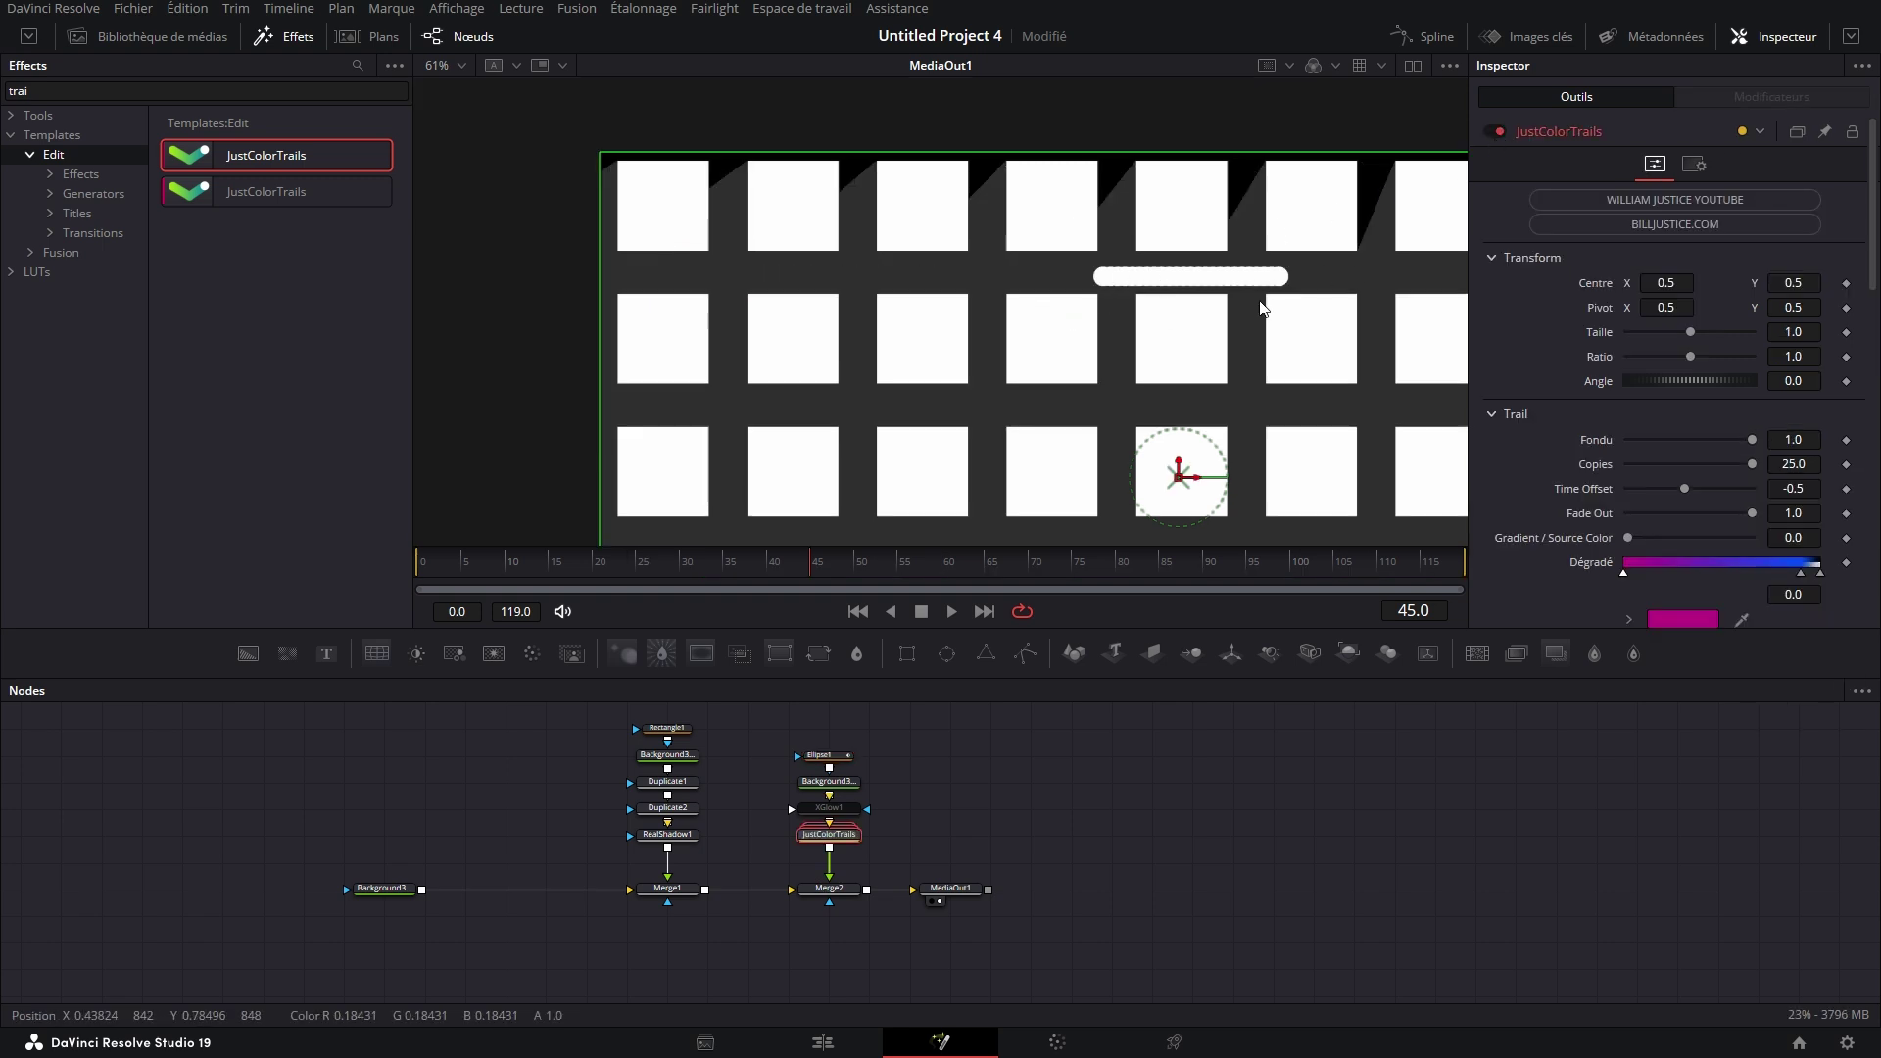
Set the trail's Copies to 9, Fade Out to about 0.504 and Fondu (blend) to about 0.409
left_click_drag(1752, 467, 1672, 471)
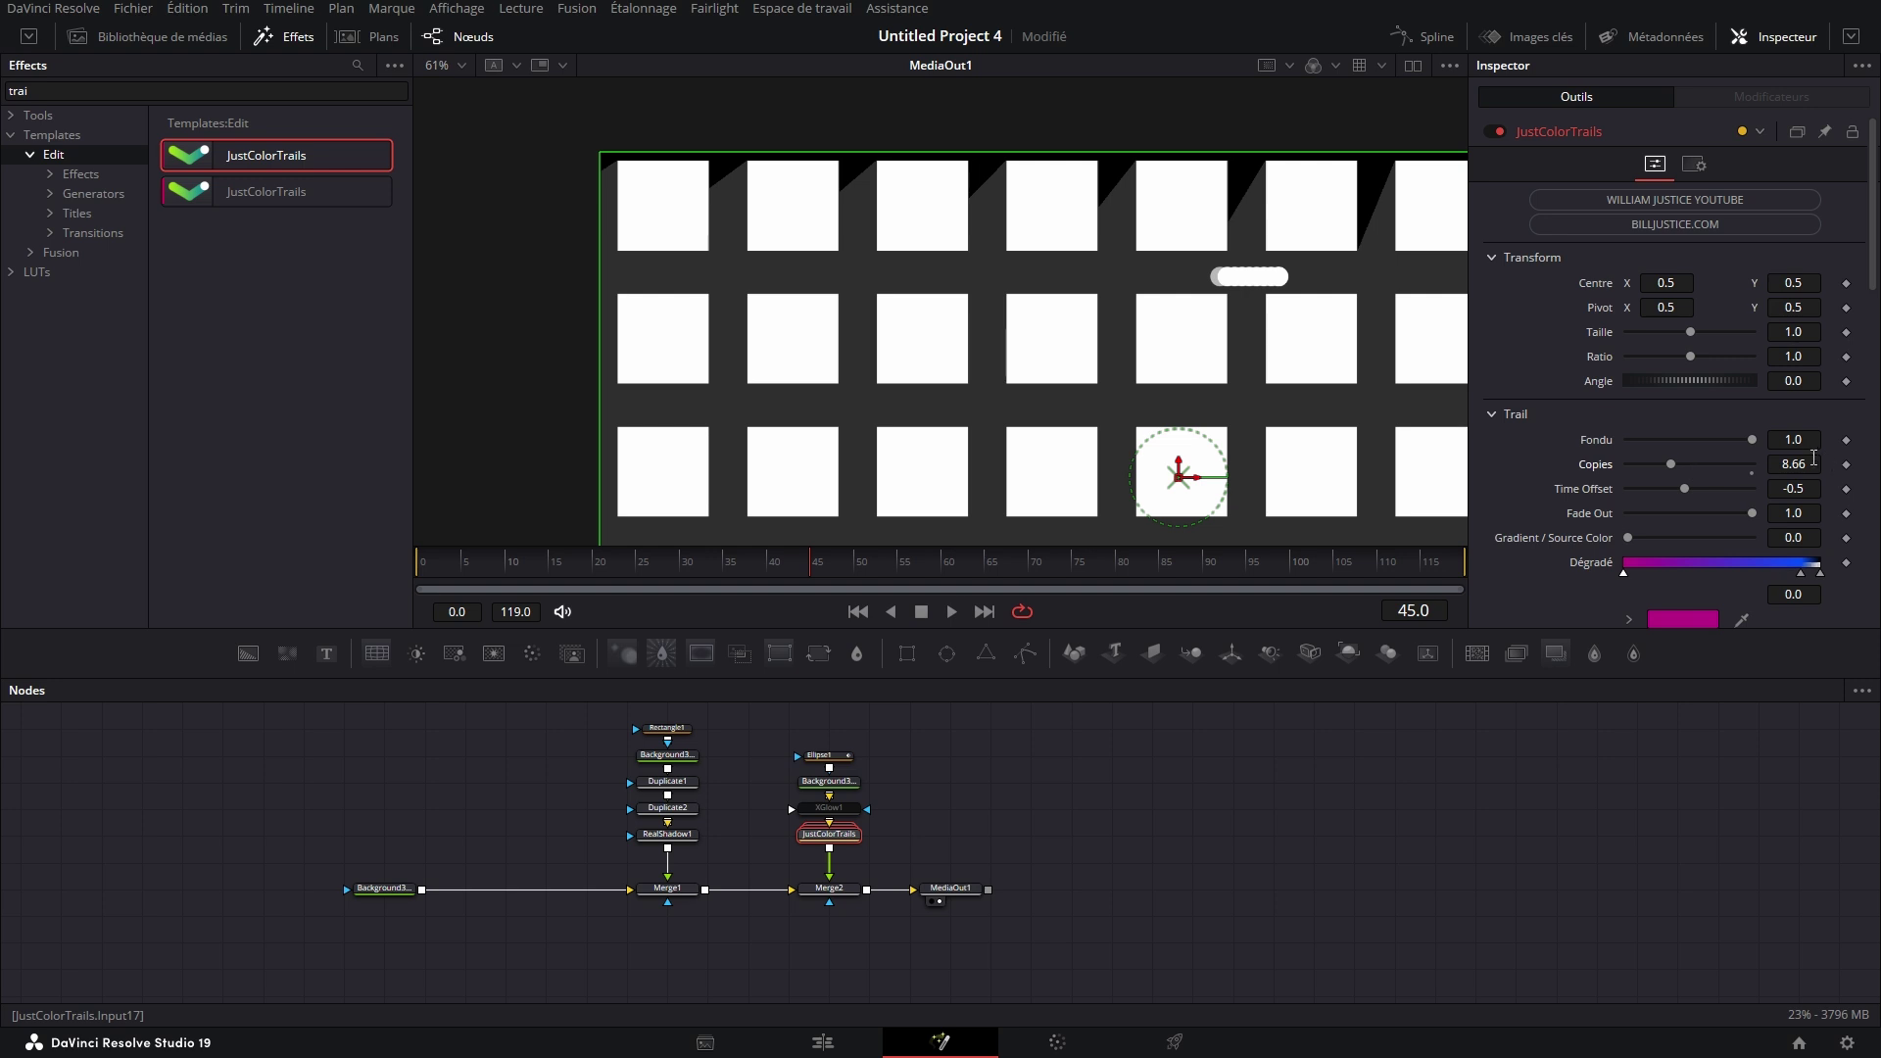
left_click(1809, 462)
type("9")
key("Return")
left_click_drag(1752, 513, 1692, 522)
left_click_drag(1749, 446, 1678, 446)
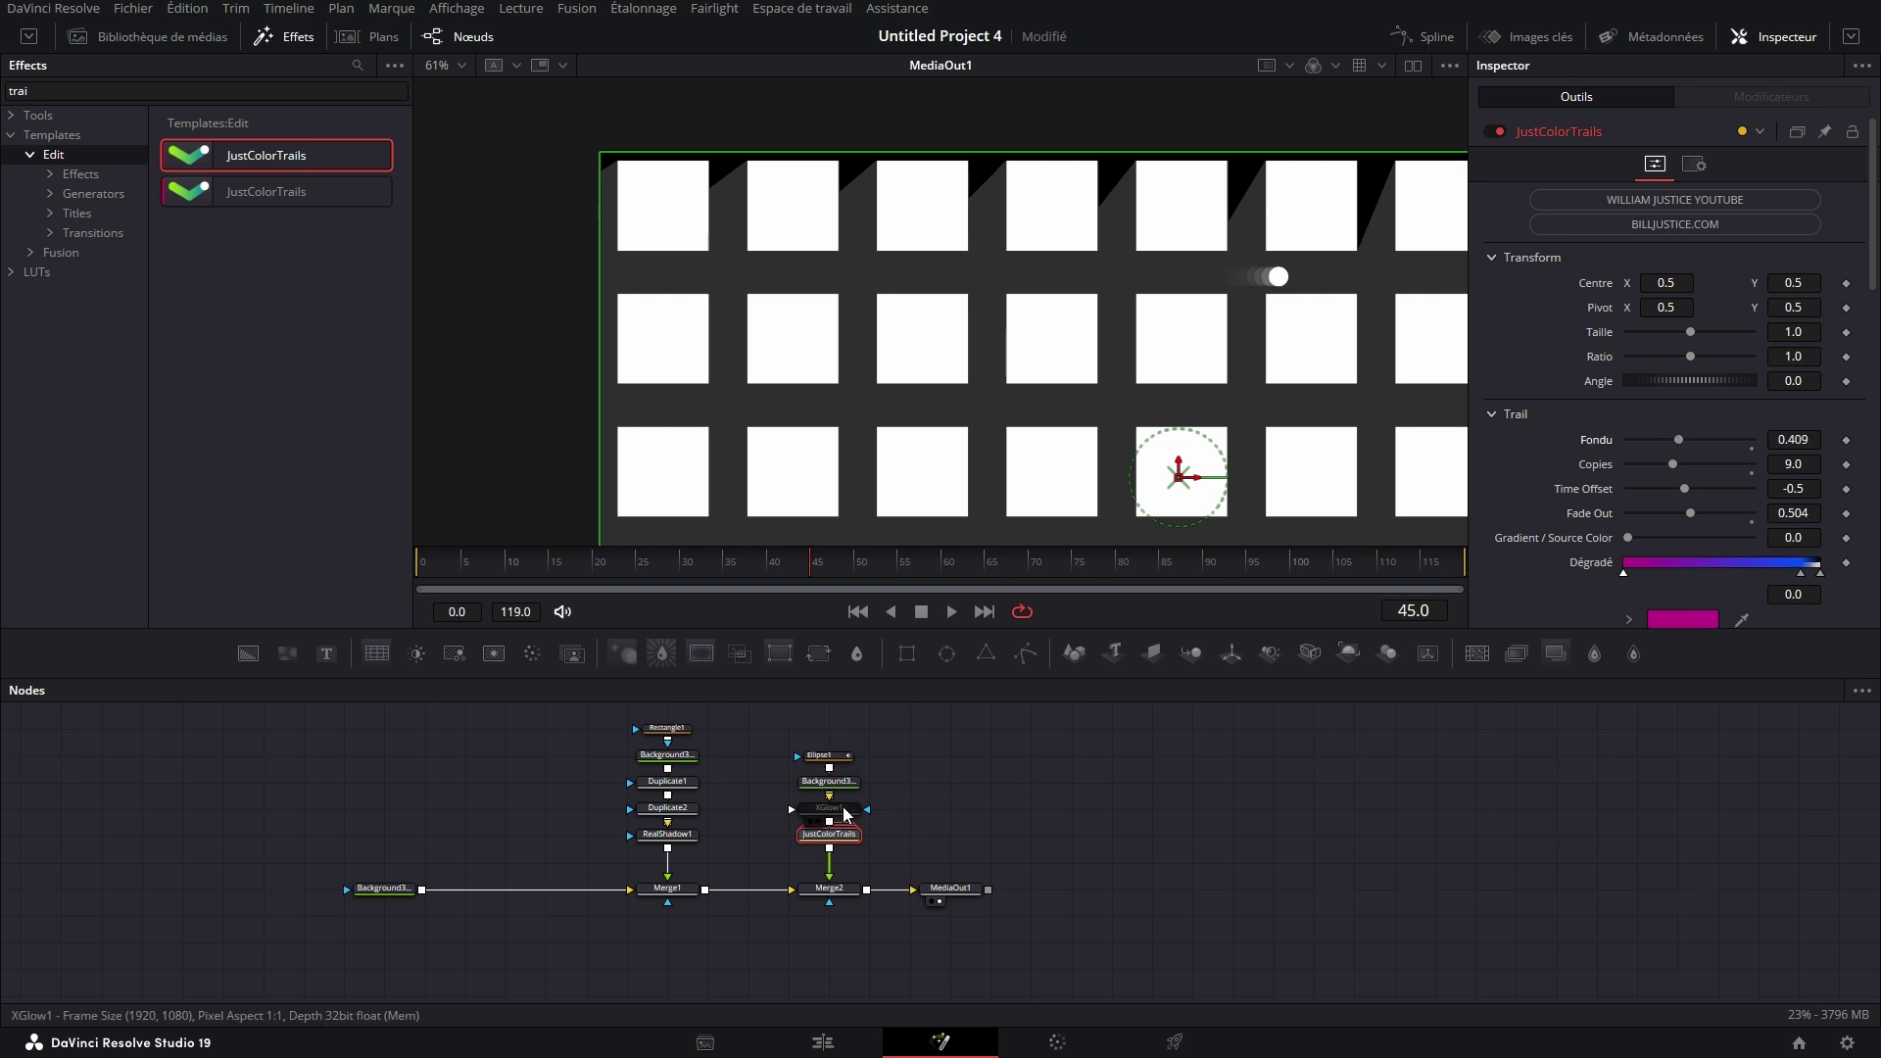
Move XGlow1 between JustColorTrails and Merge2, and set the trails' Erode / Dilate to about -0.00075
left_click_drag(845, 813, 835, 888)
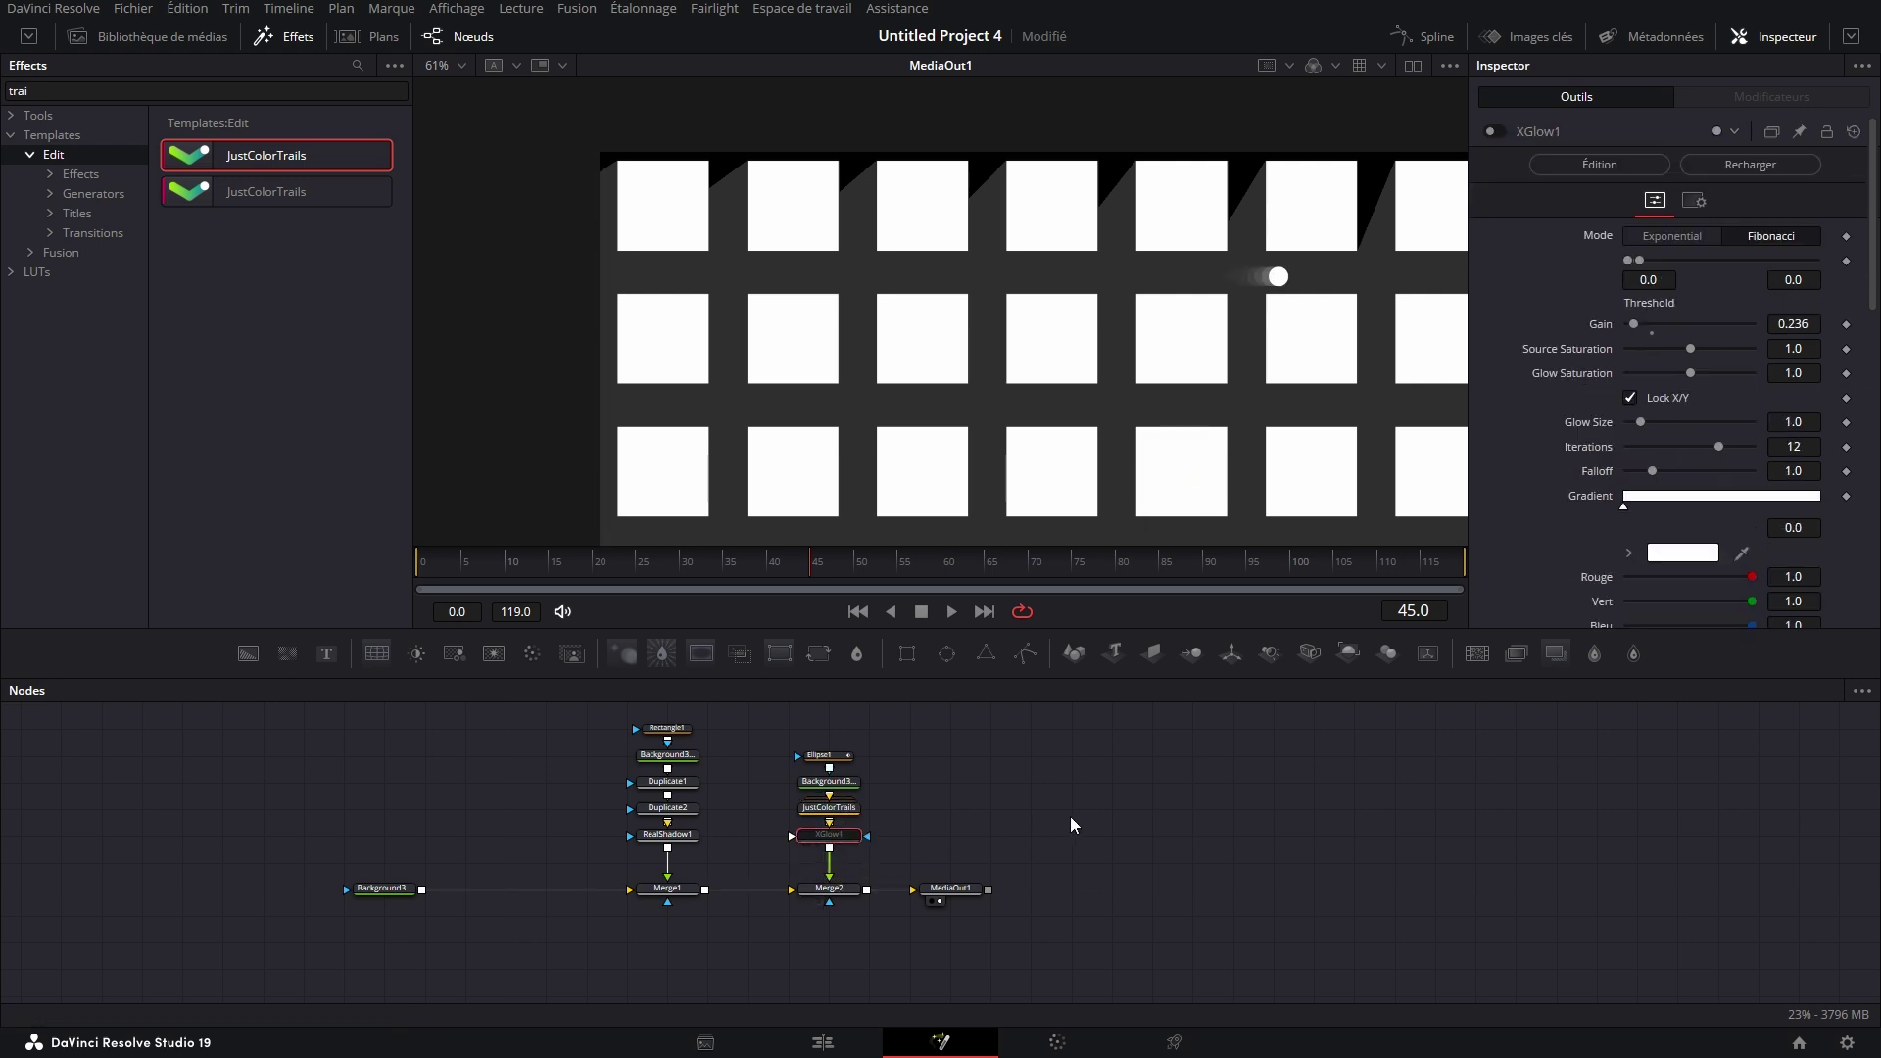
left_click(841, 810)
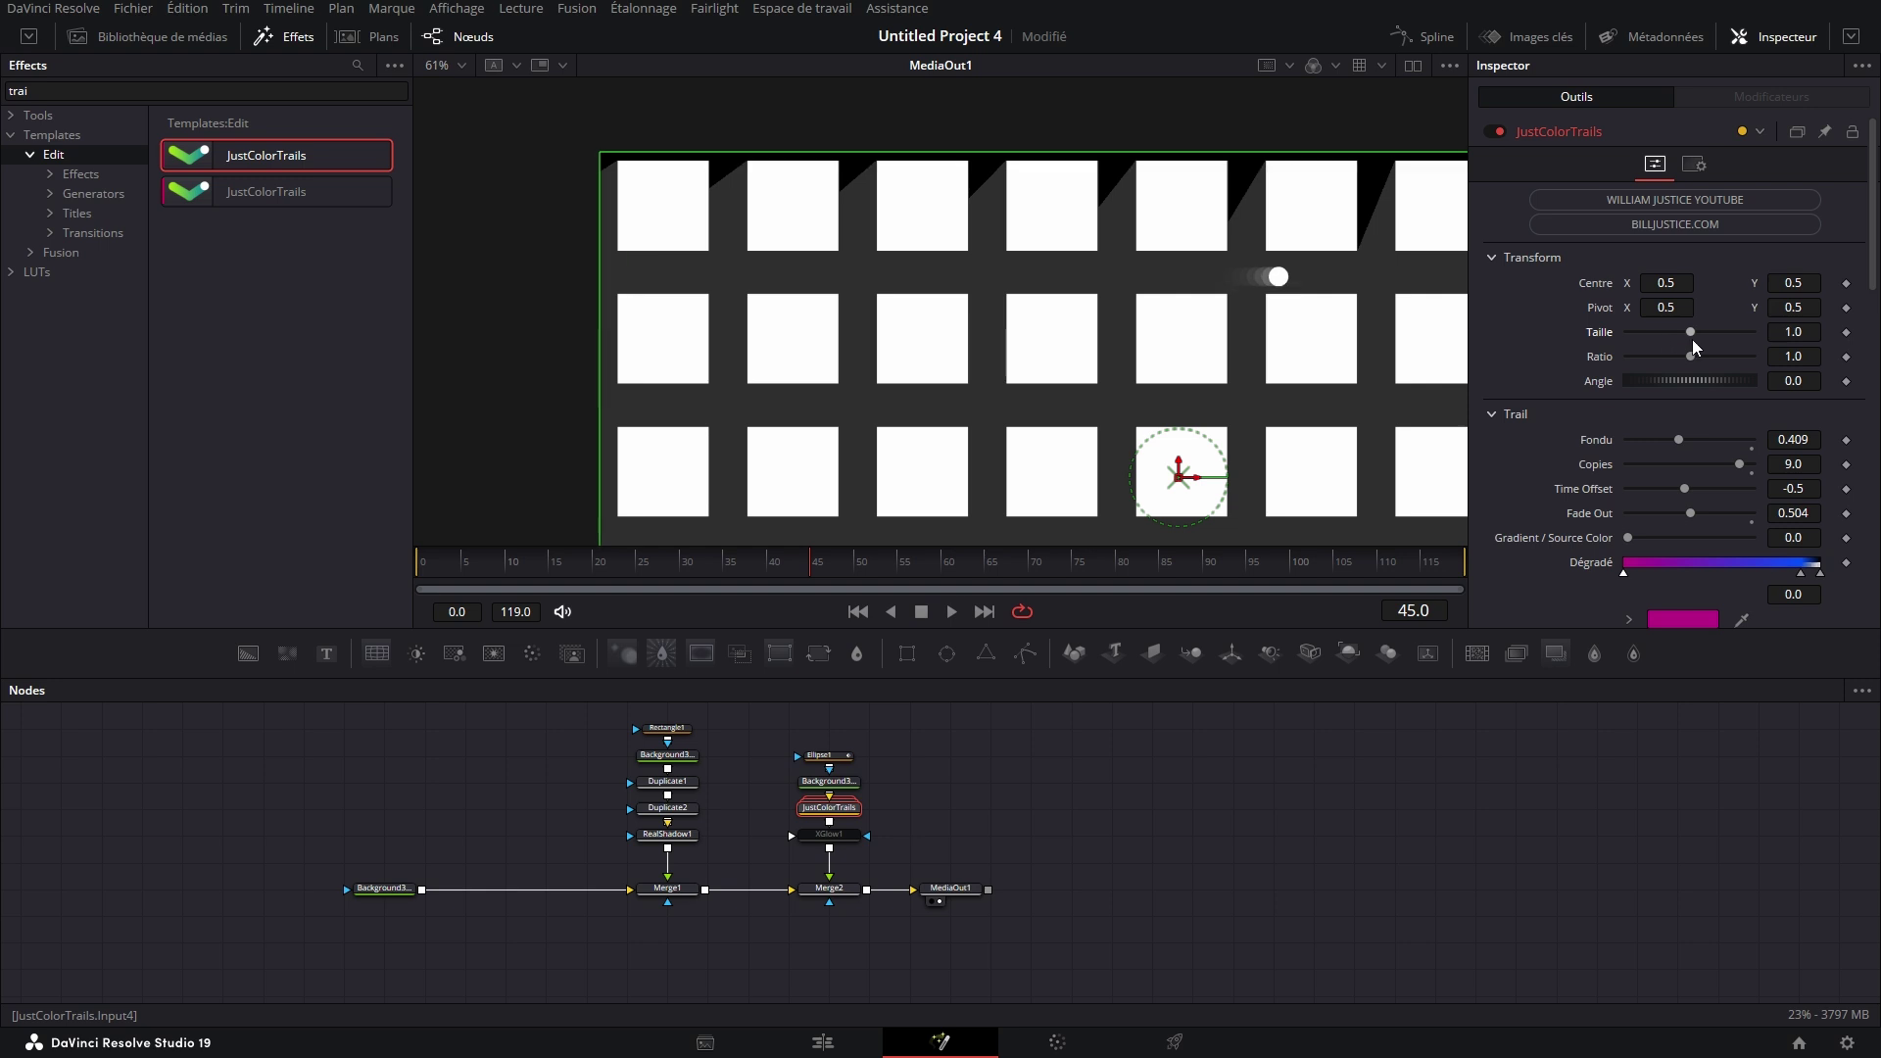
scroll(1730, 377, "down", 5)
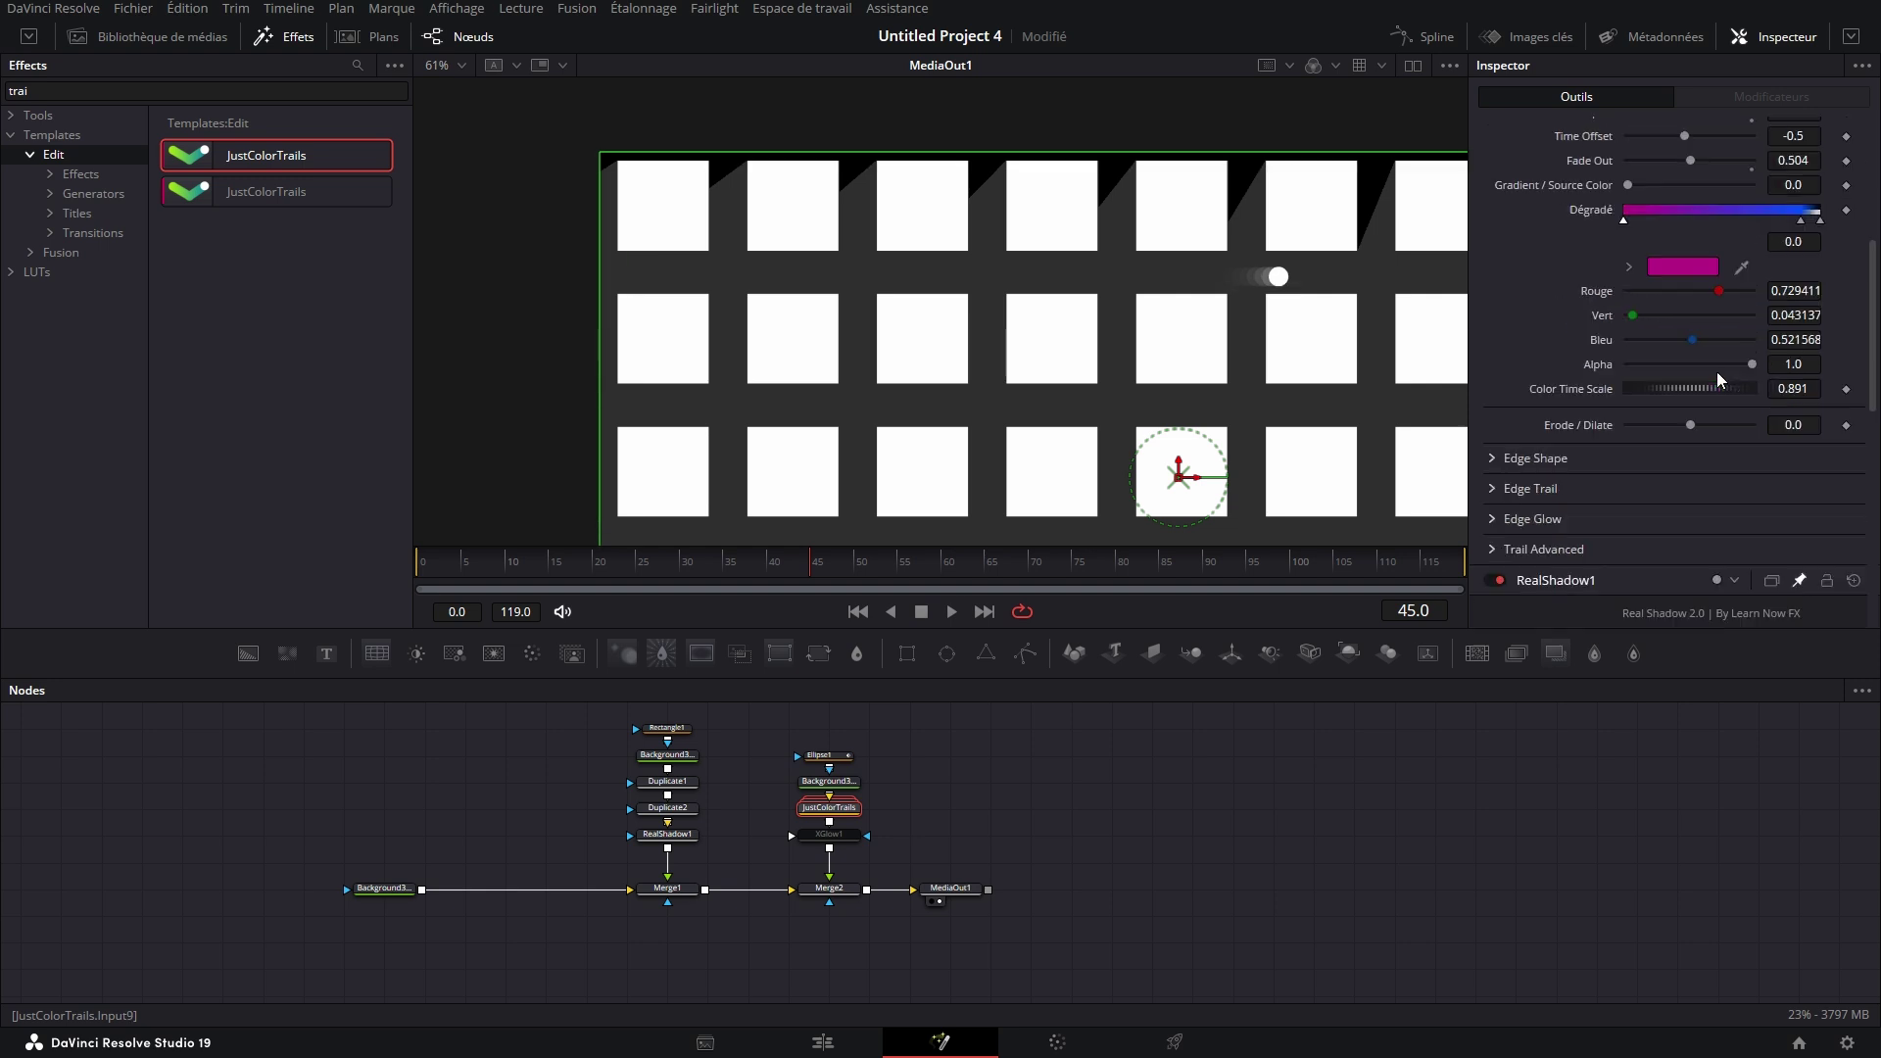
mouse_move(1690, 316)
left_mouse_down()
mouse_move(1729, 312)
mouse_move(1686, 308)
left_mouse_up()
scroll(1653, 355, "up", 3)
scroll(1651, 353, "down", 3)
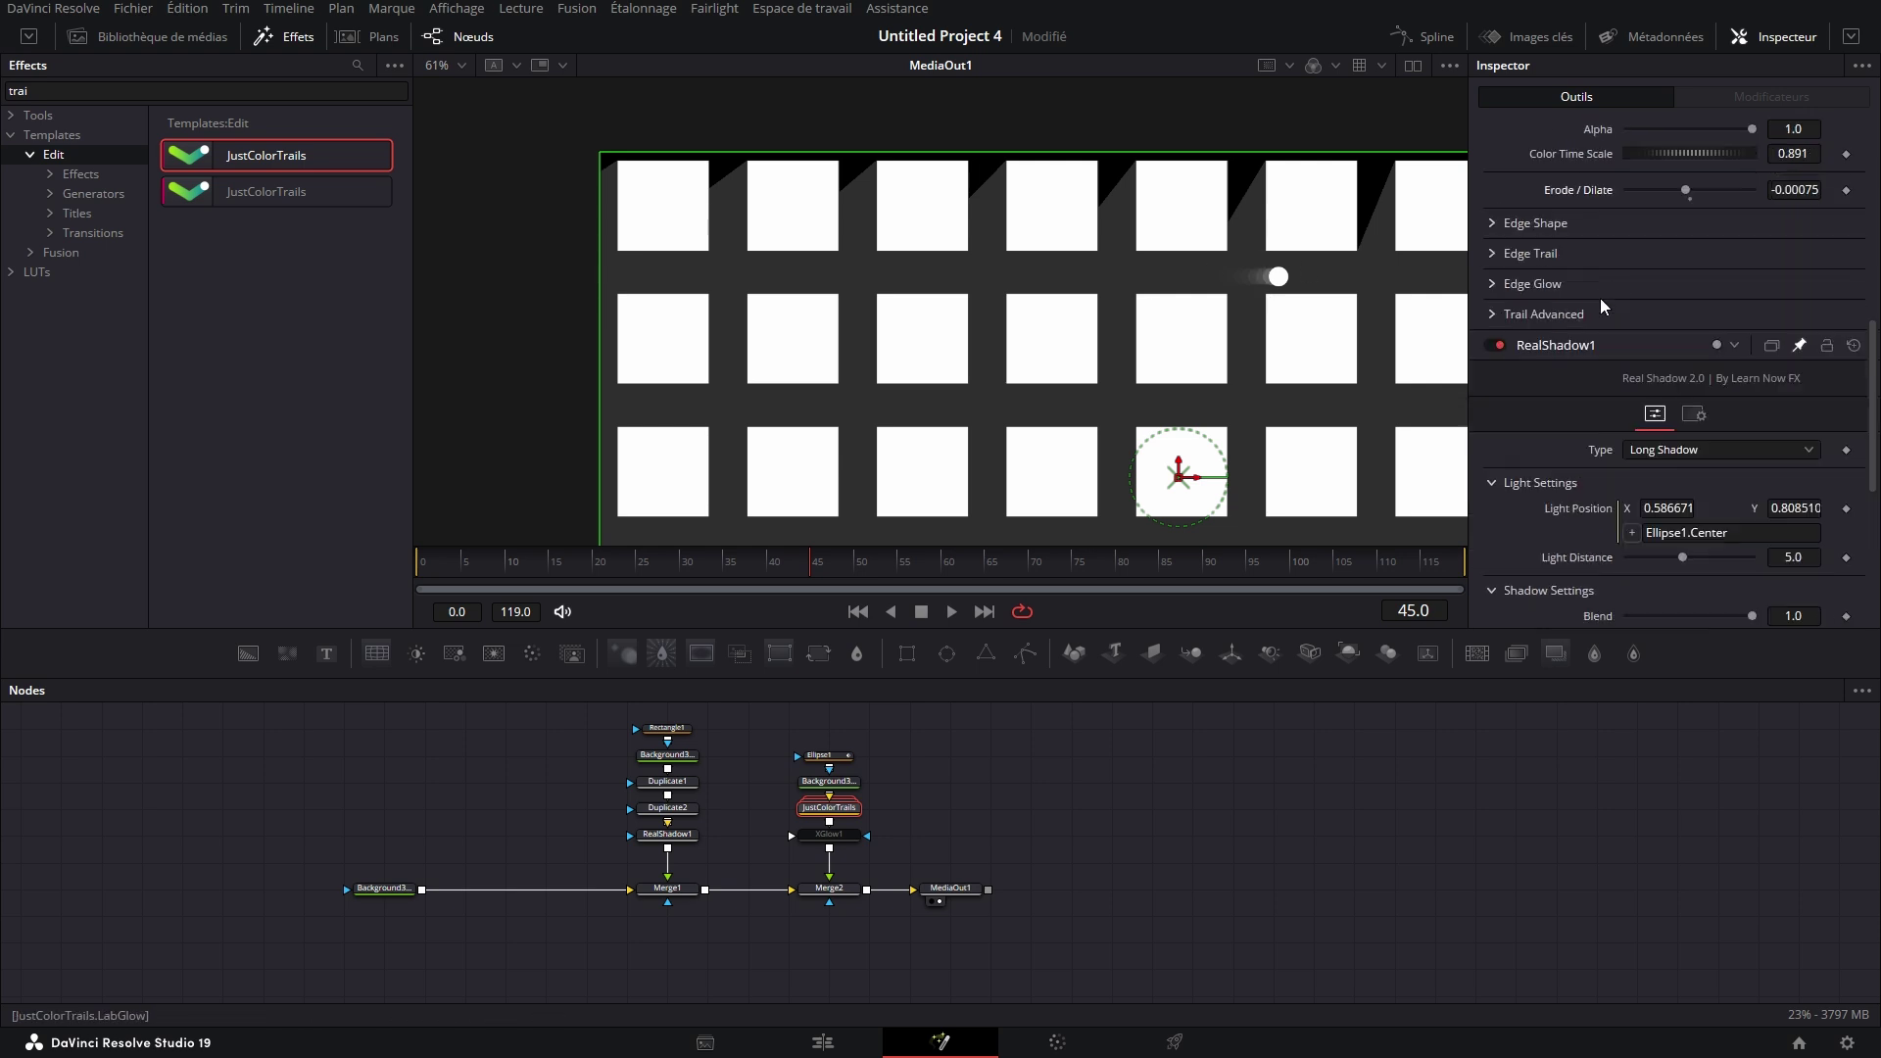
Show the trails' Edge Glow settings and re-enable the XGlow1 node
left_click(1514, 285)
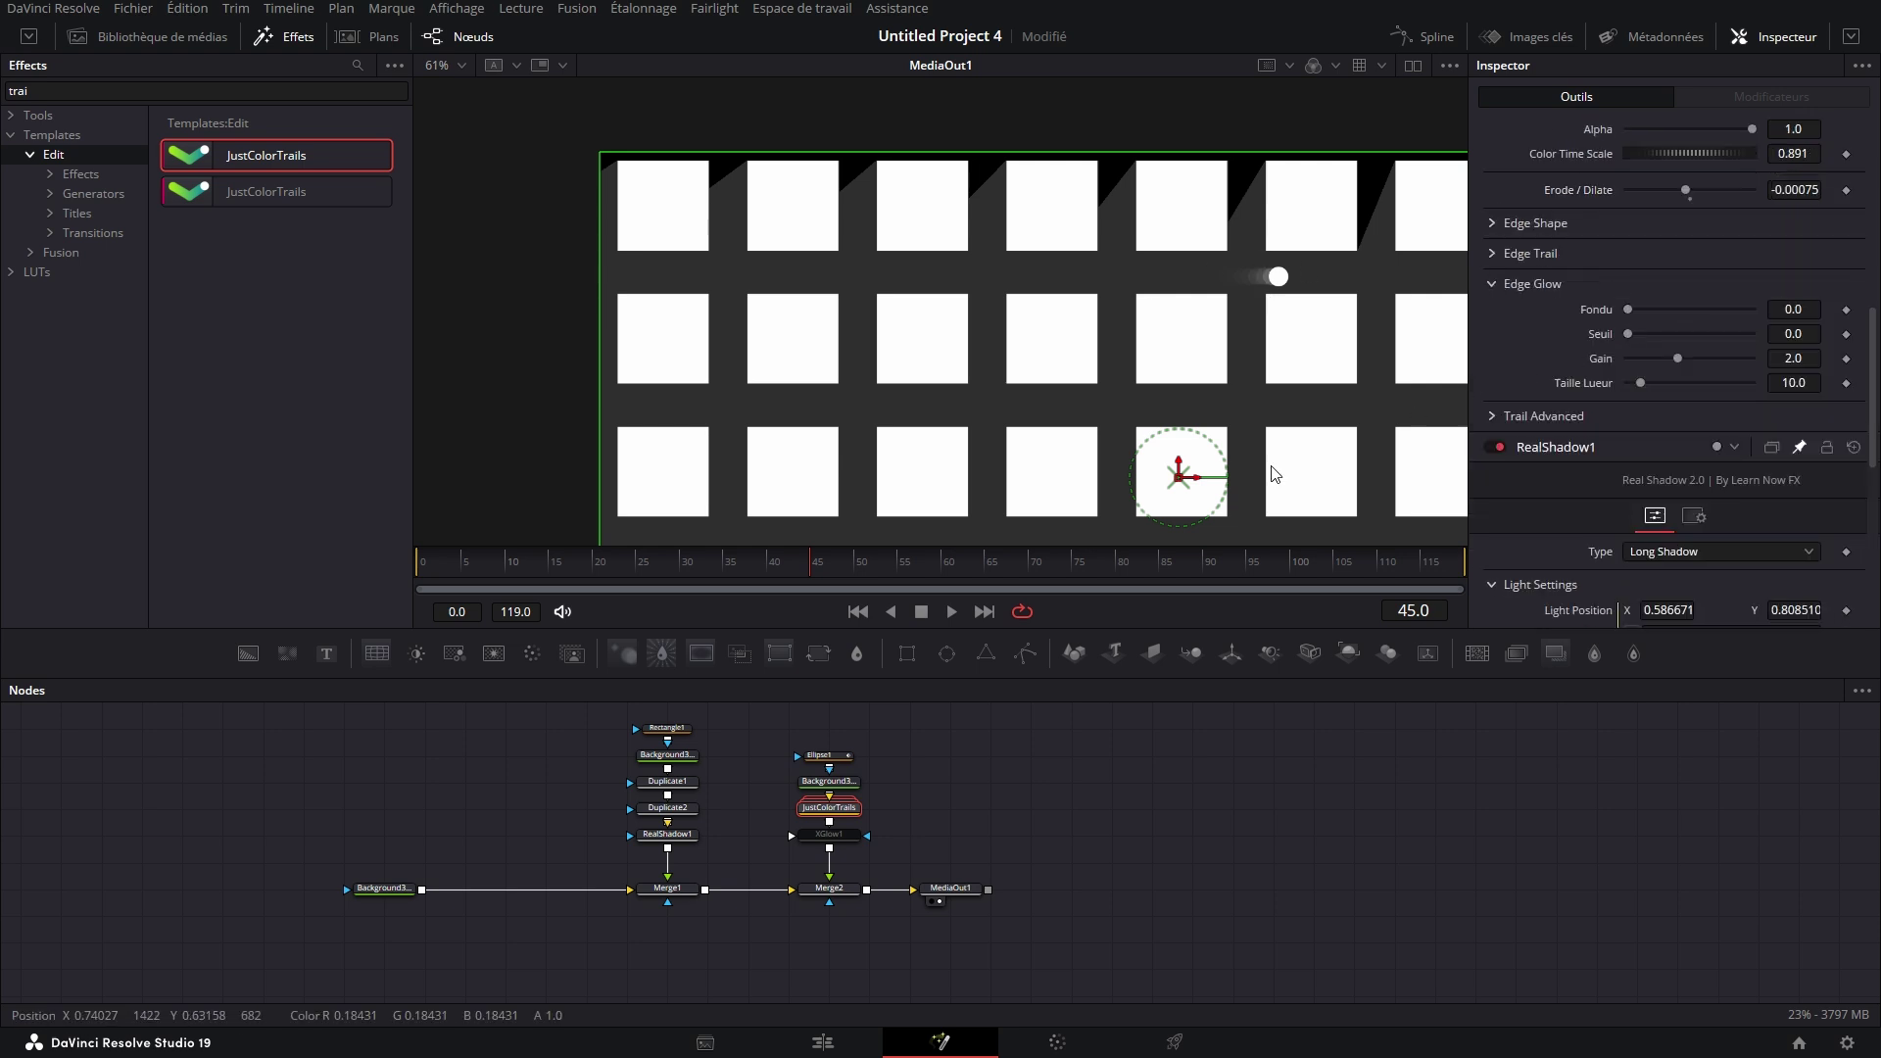
left_click(829, 835)
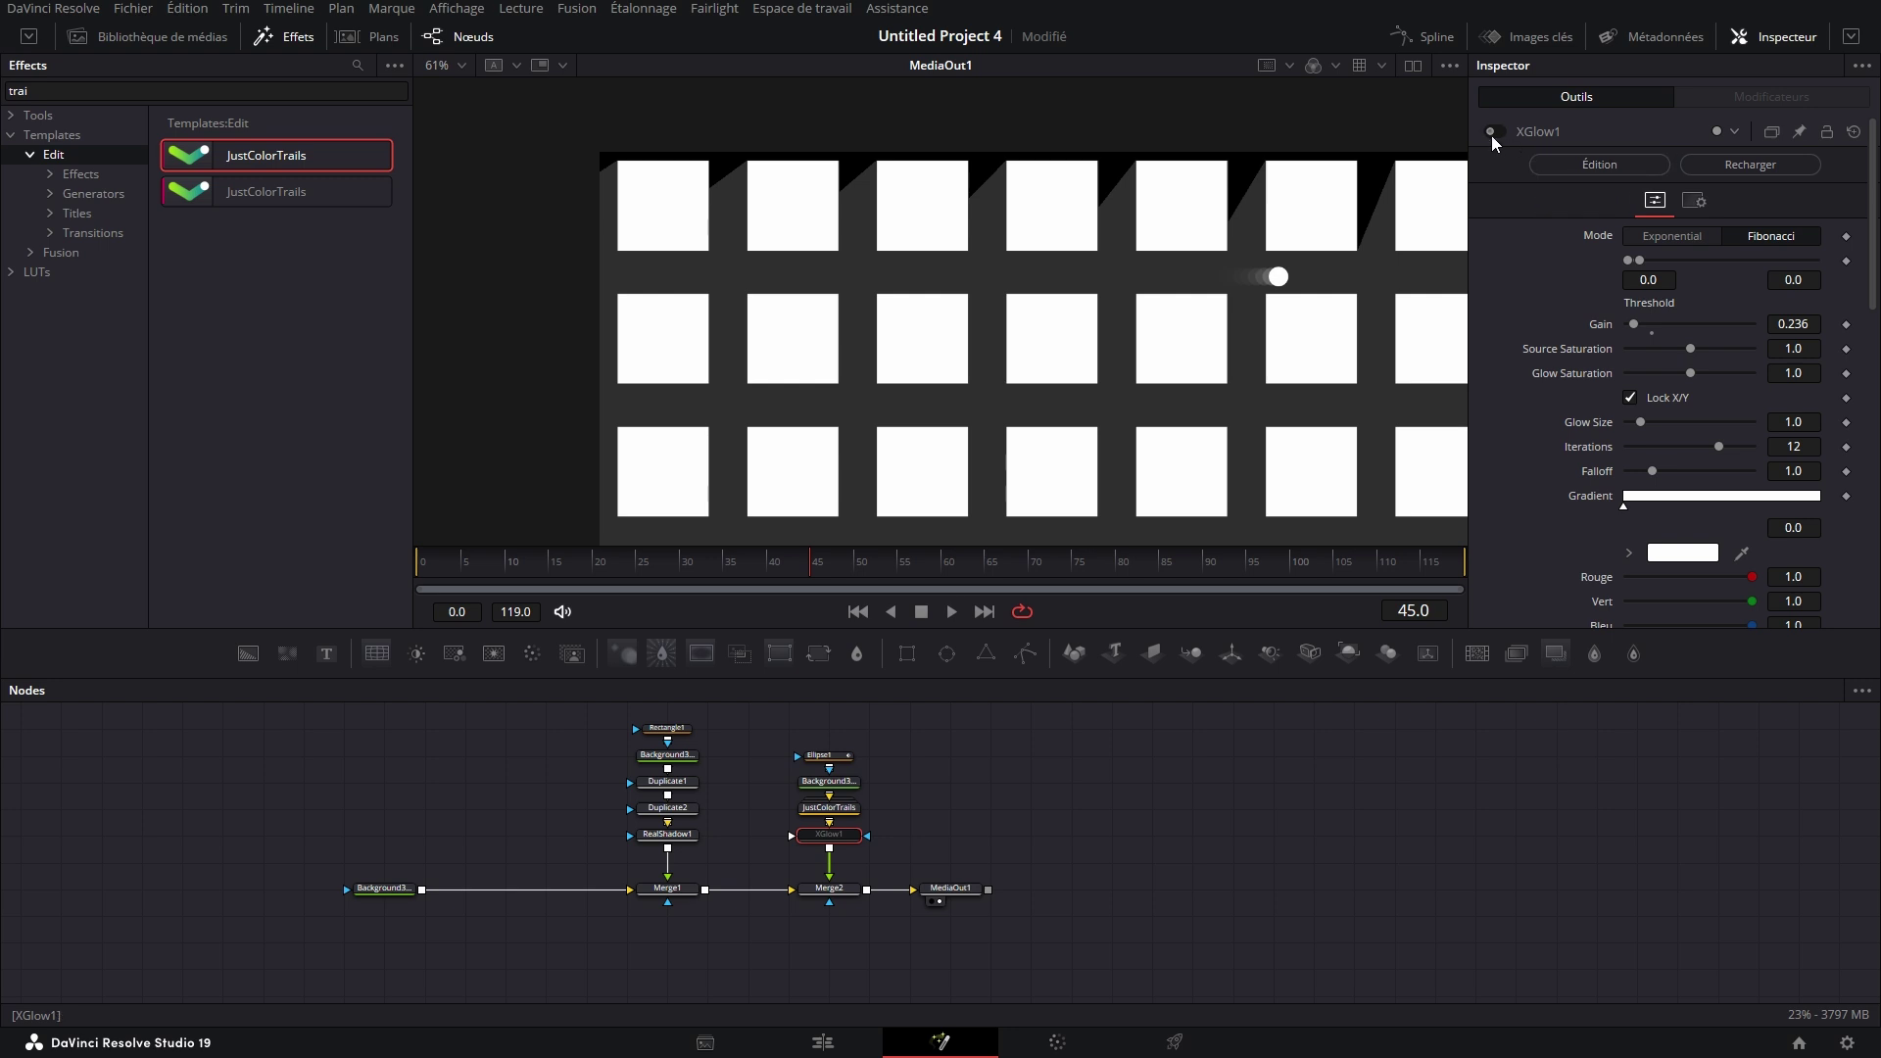
left_click(1492, 132)
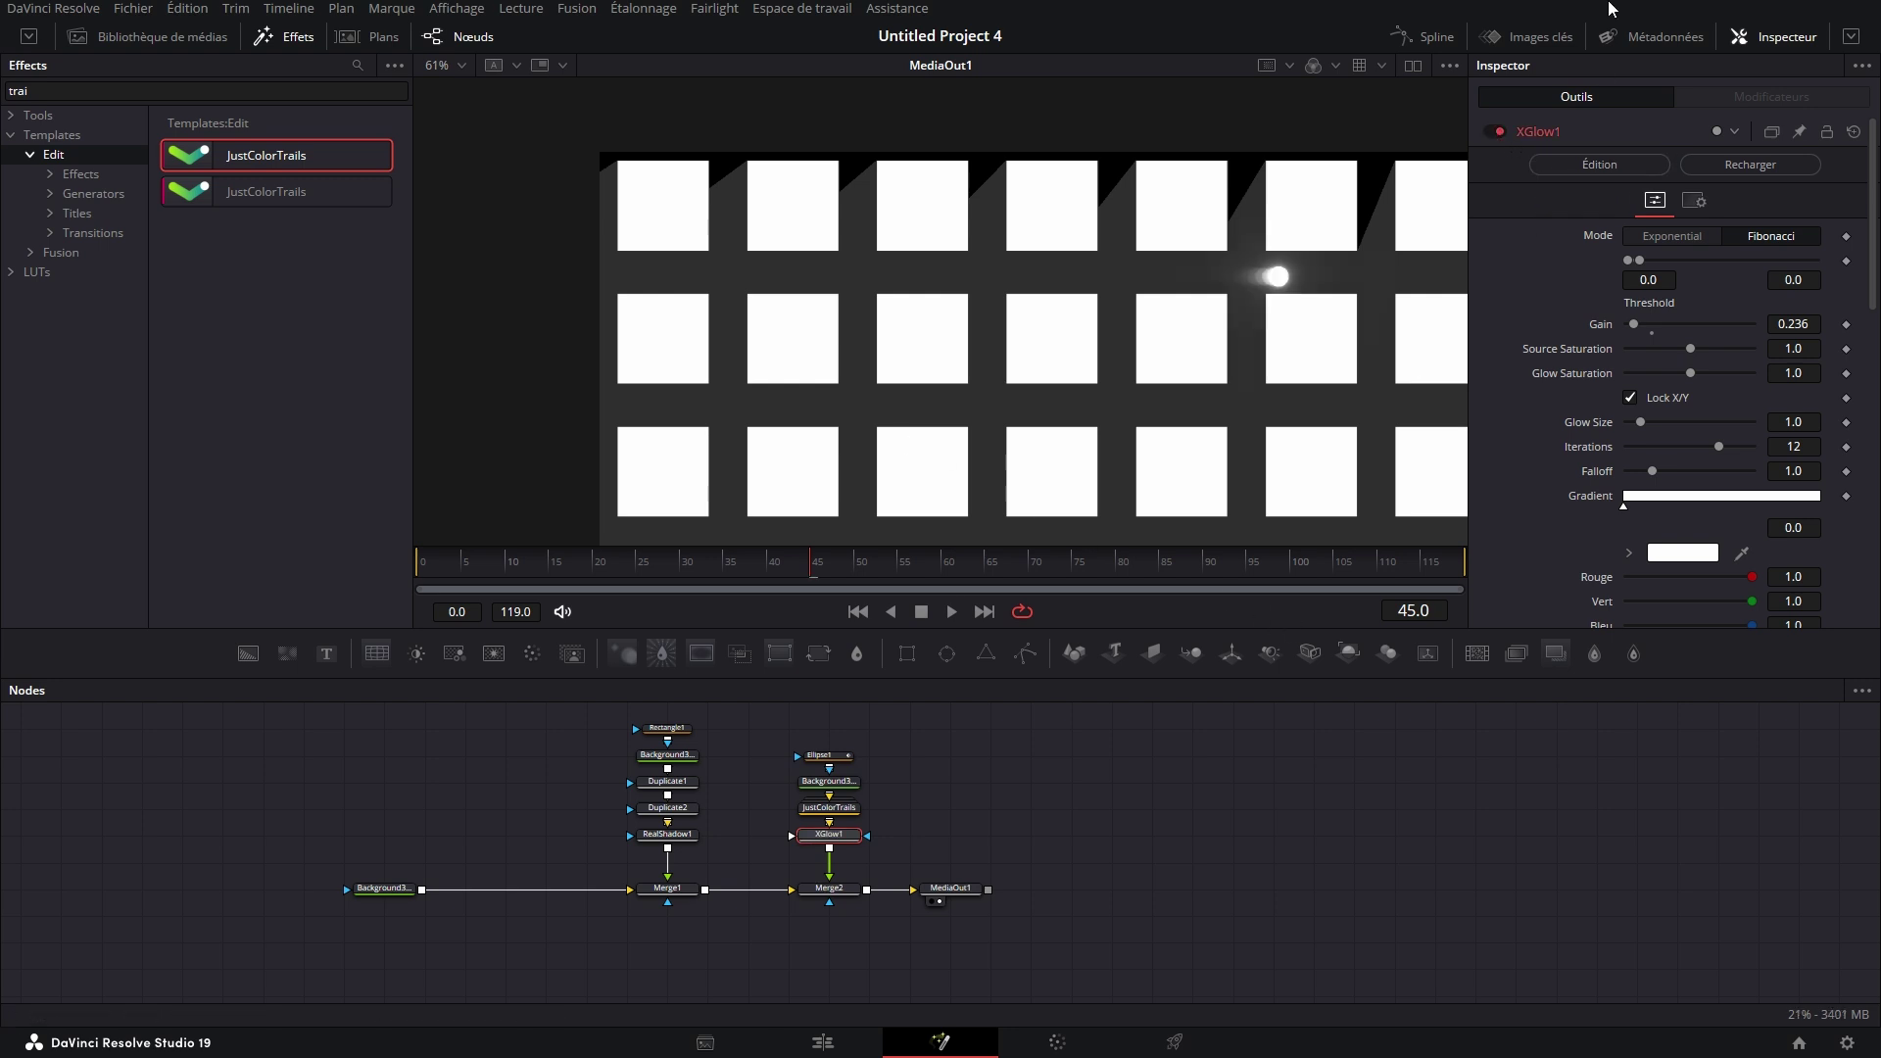
Move MediaOut1 farther from Merge2 and add a Vignette between them with size about 0.587 and anamorphism about 1.93
left_click_drag(959, 896, 1200, 896)
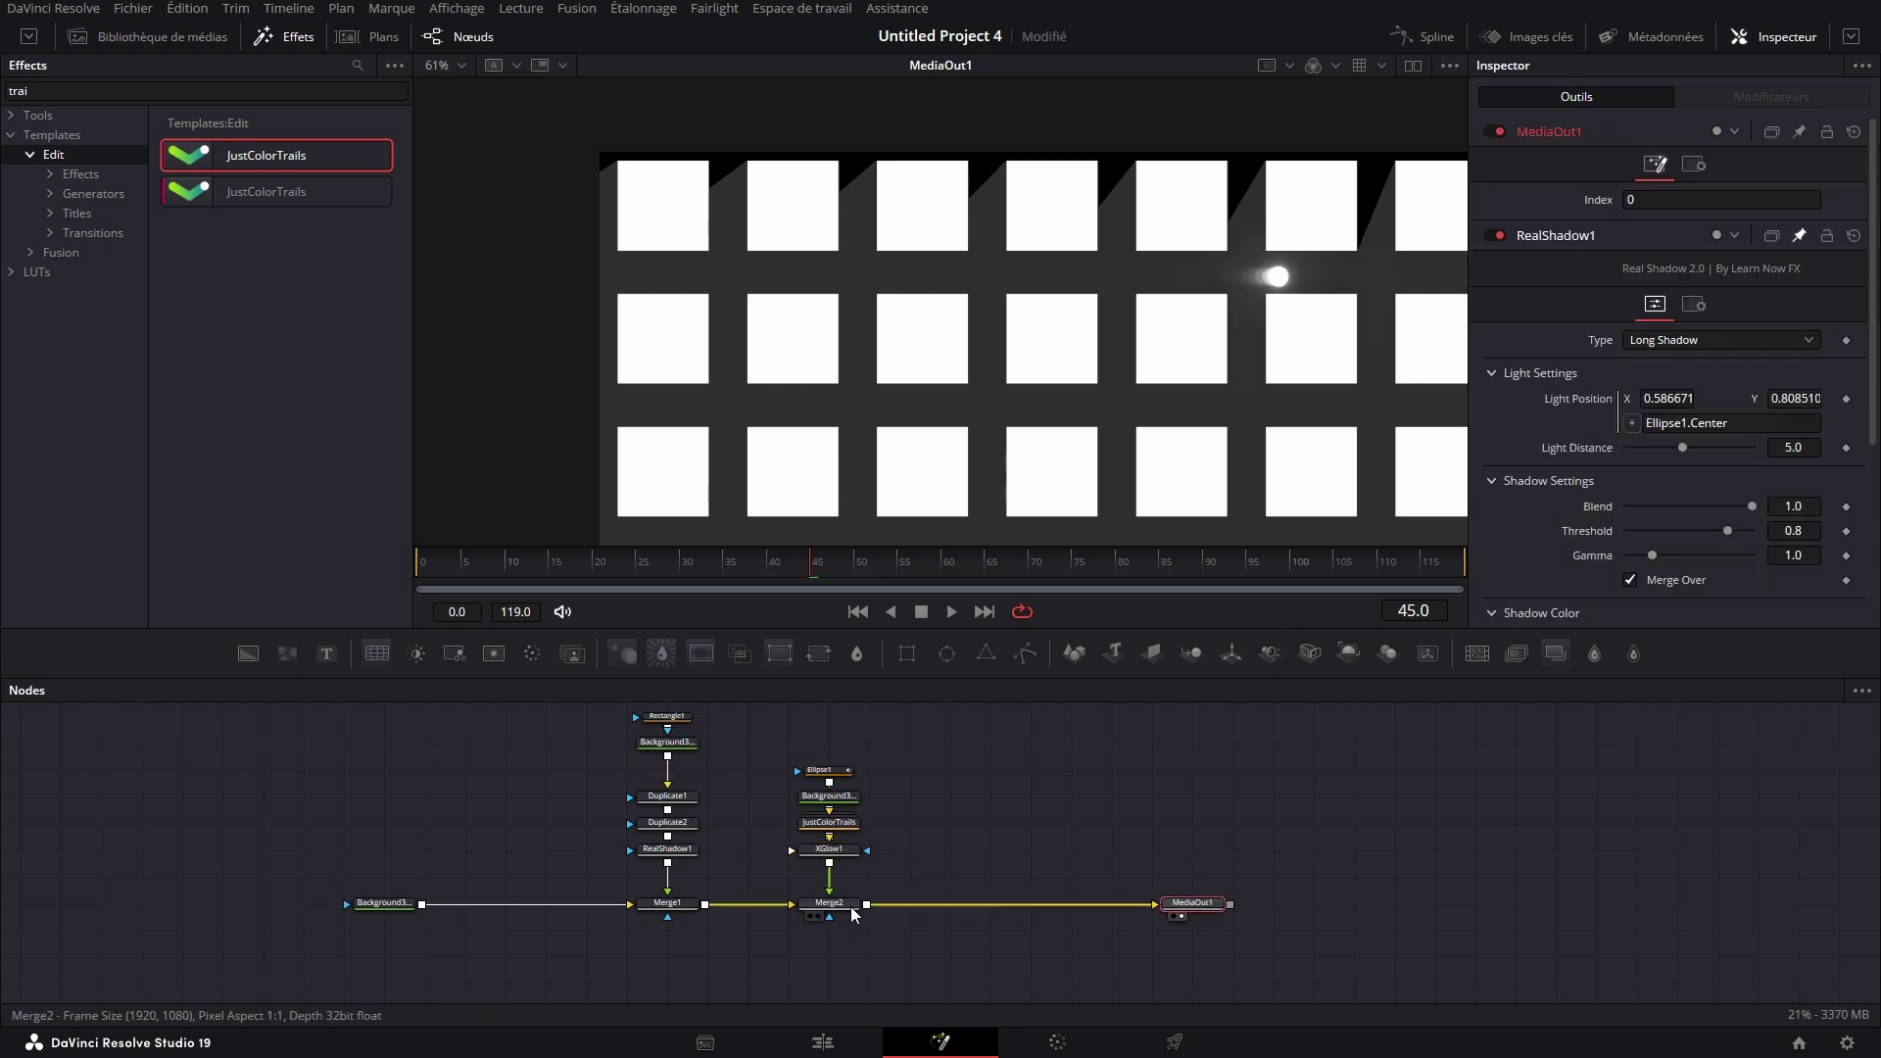
left_click(829, 903)
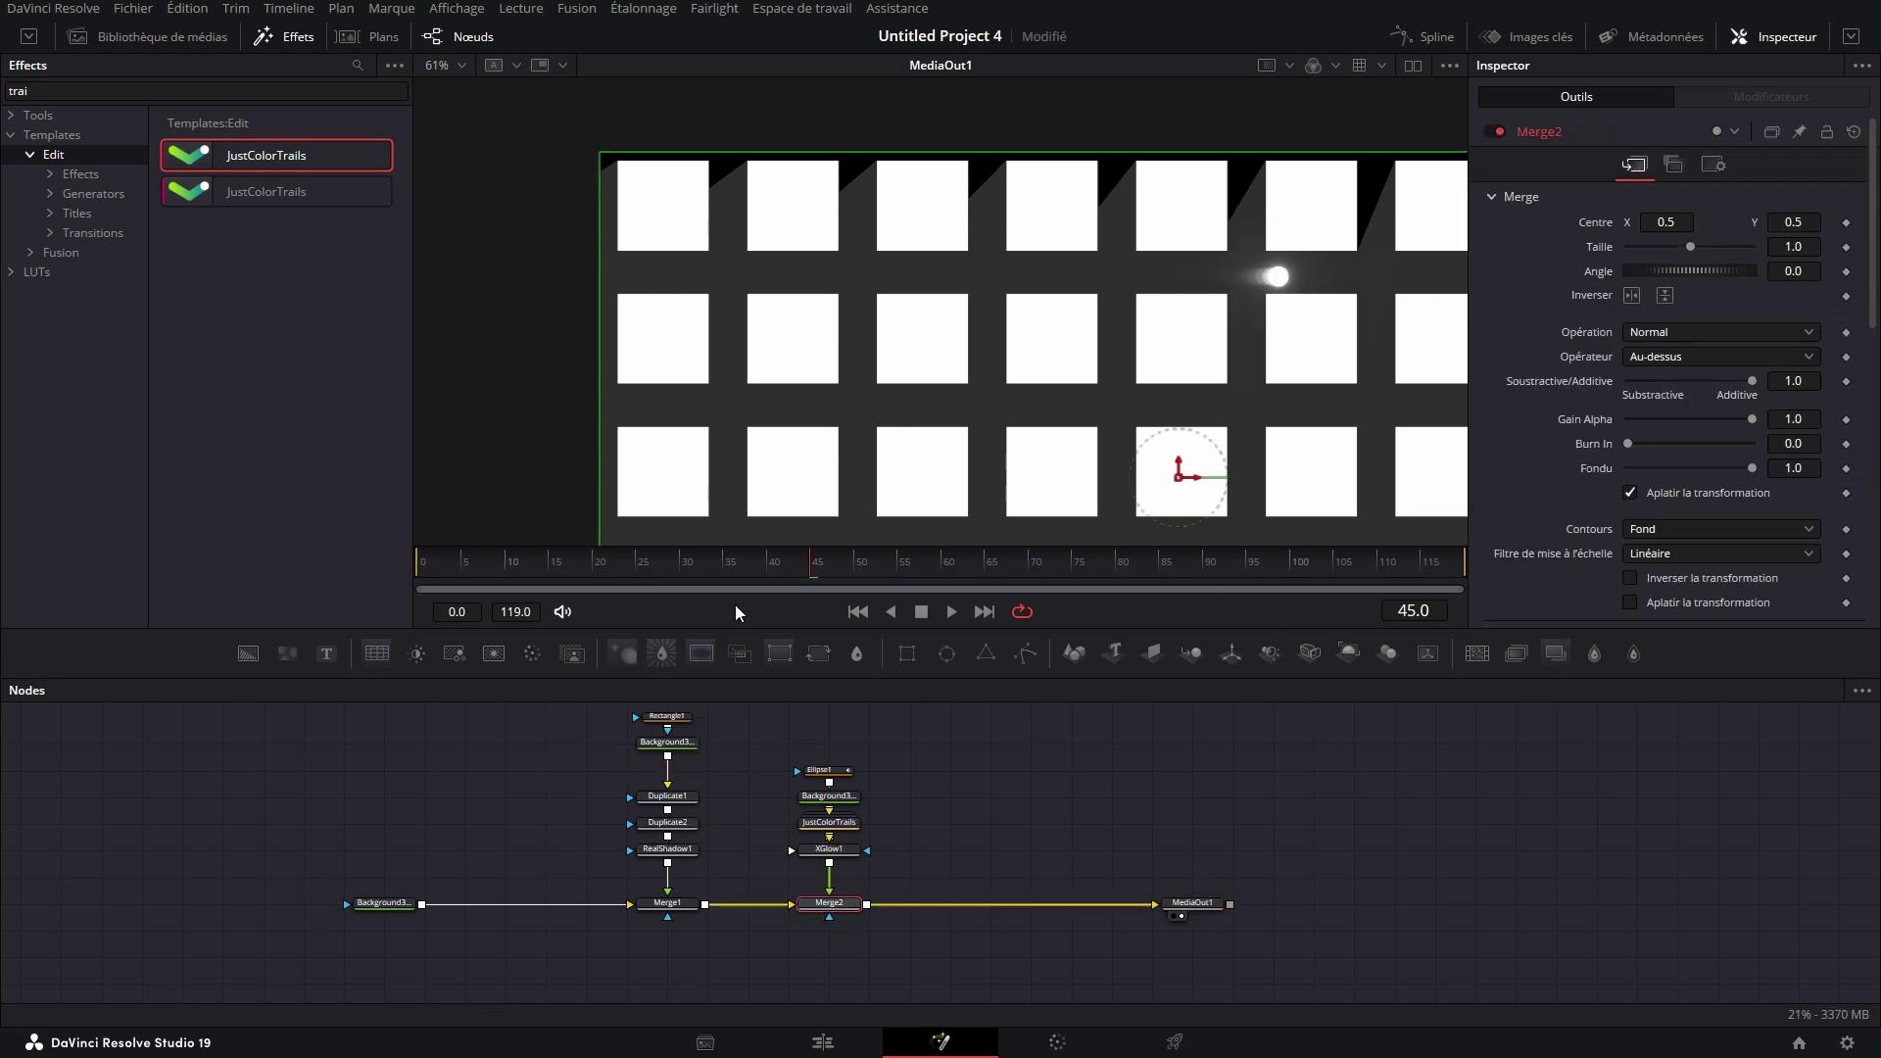
left_click(700, 655)
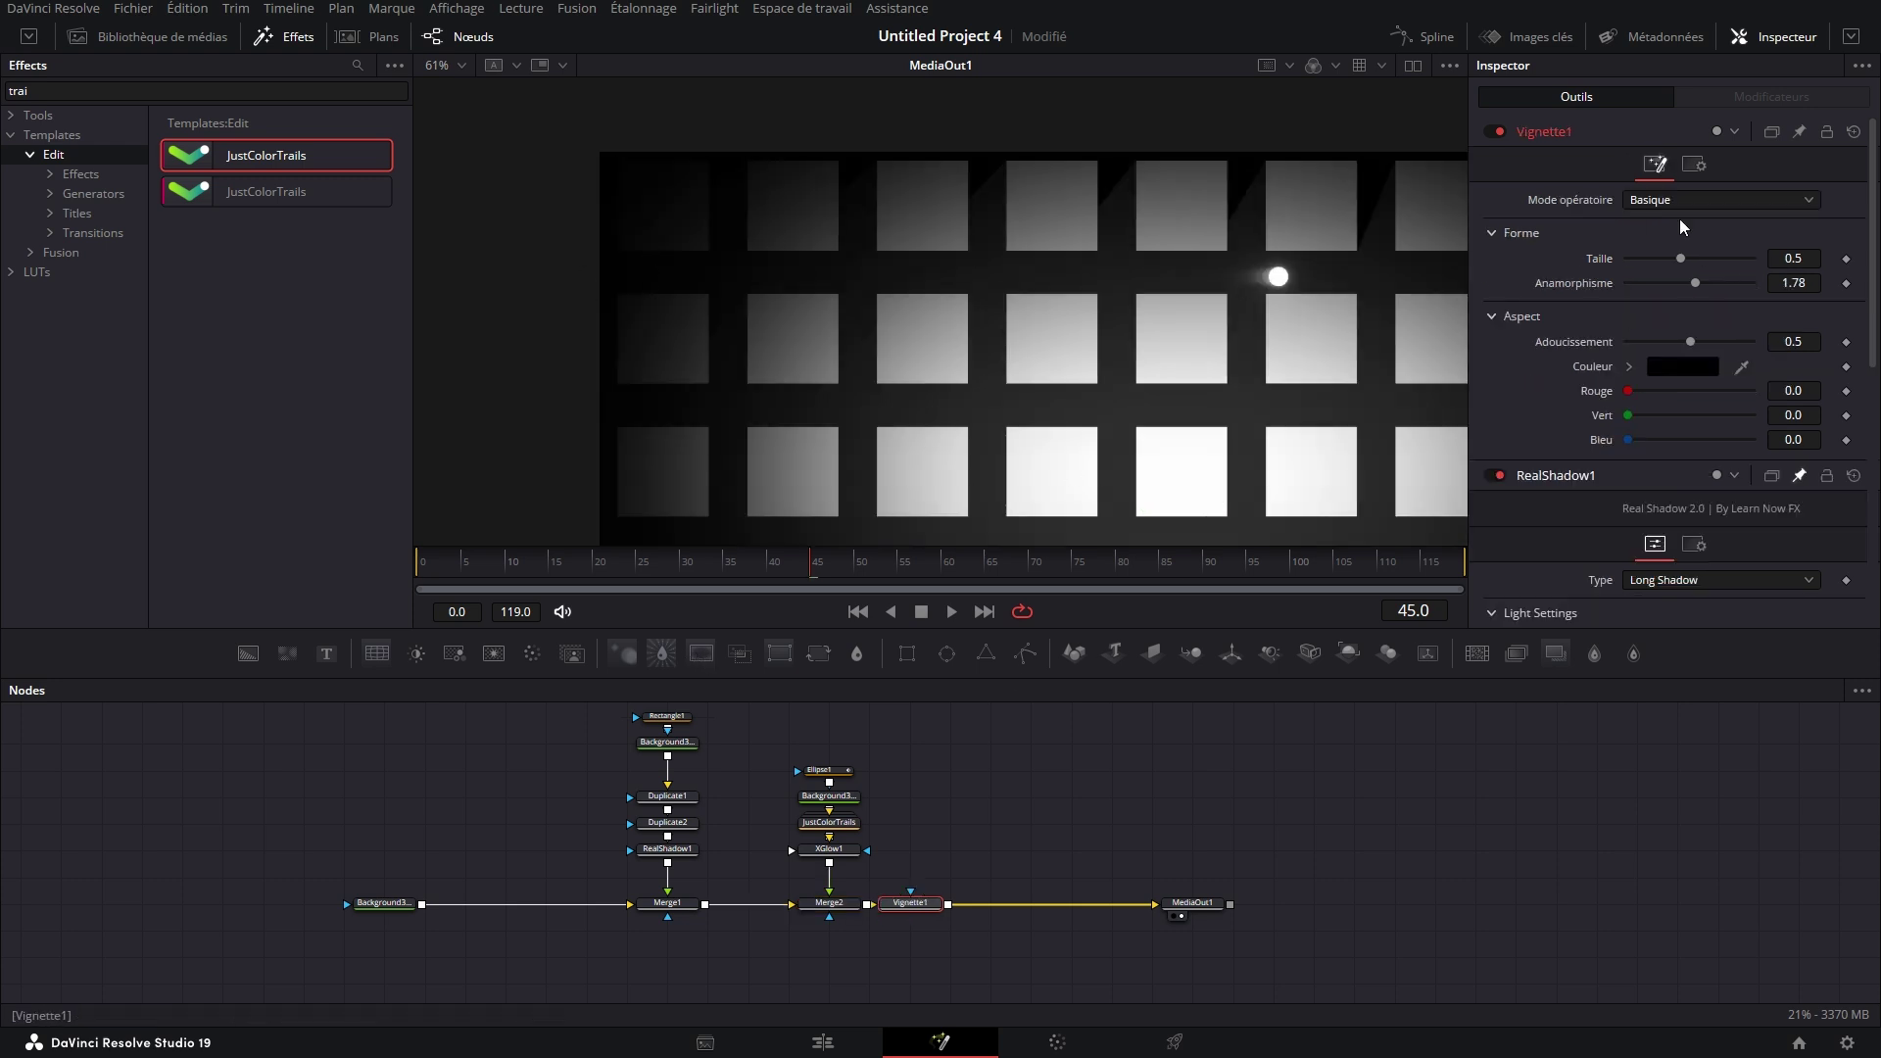
left_click_drag(1680, 258, 1702, 284)
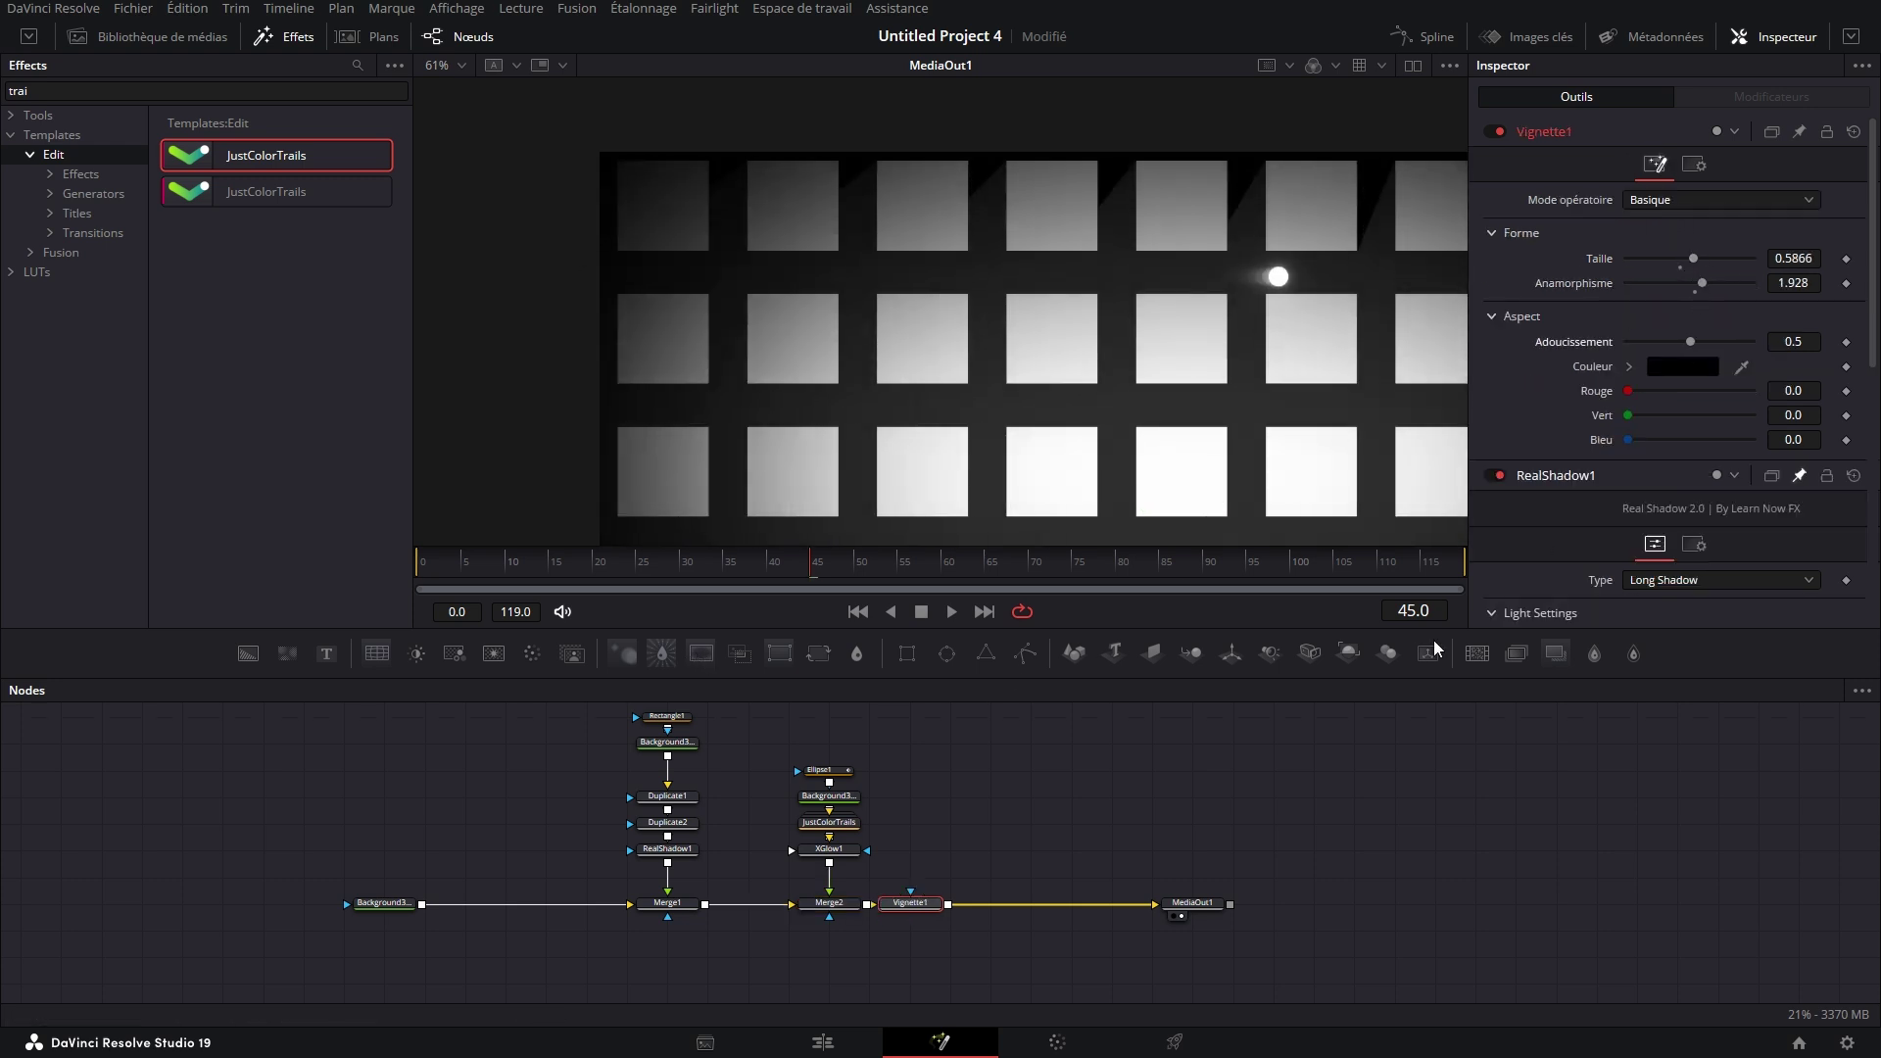
Add a Zoom Blur (Flou de zoom) node after Vignette1 and set its blur type to Stylisé
left_click(671, 654)
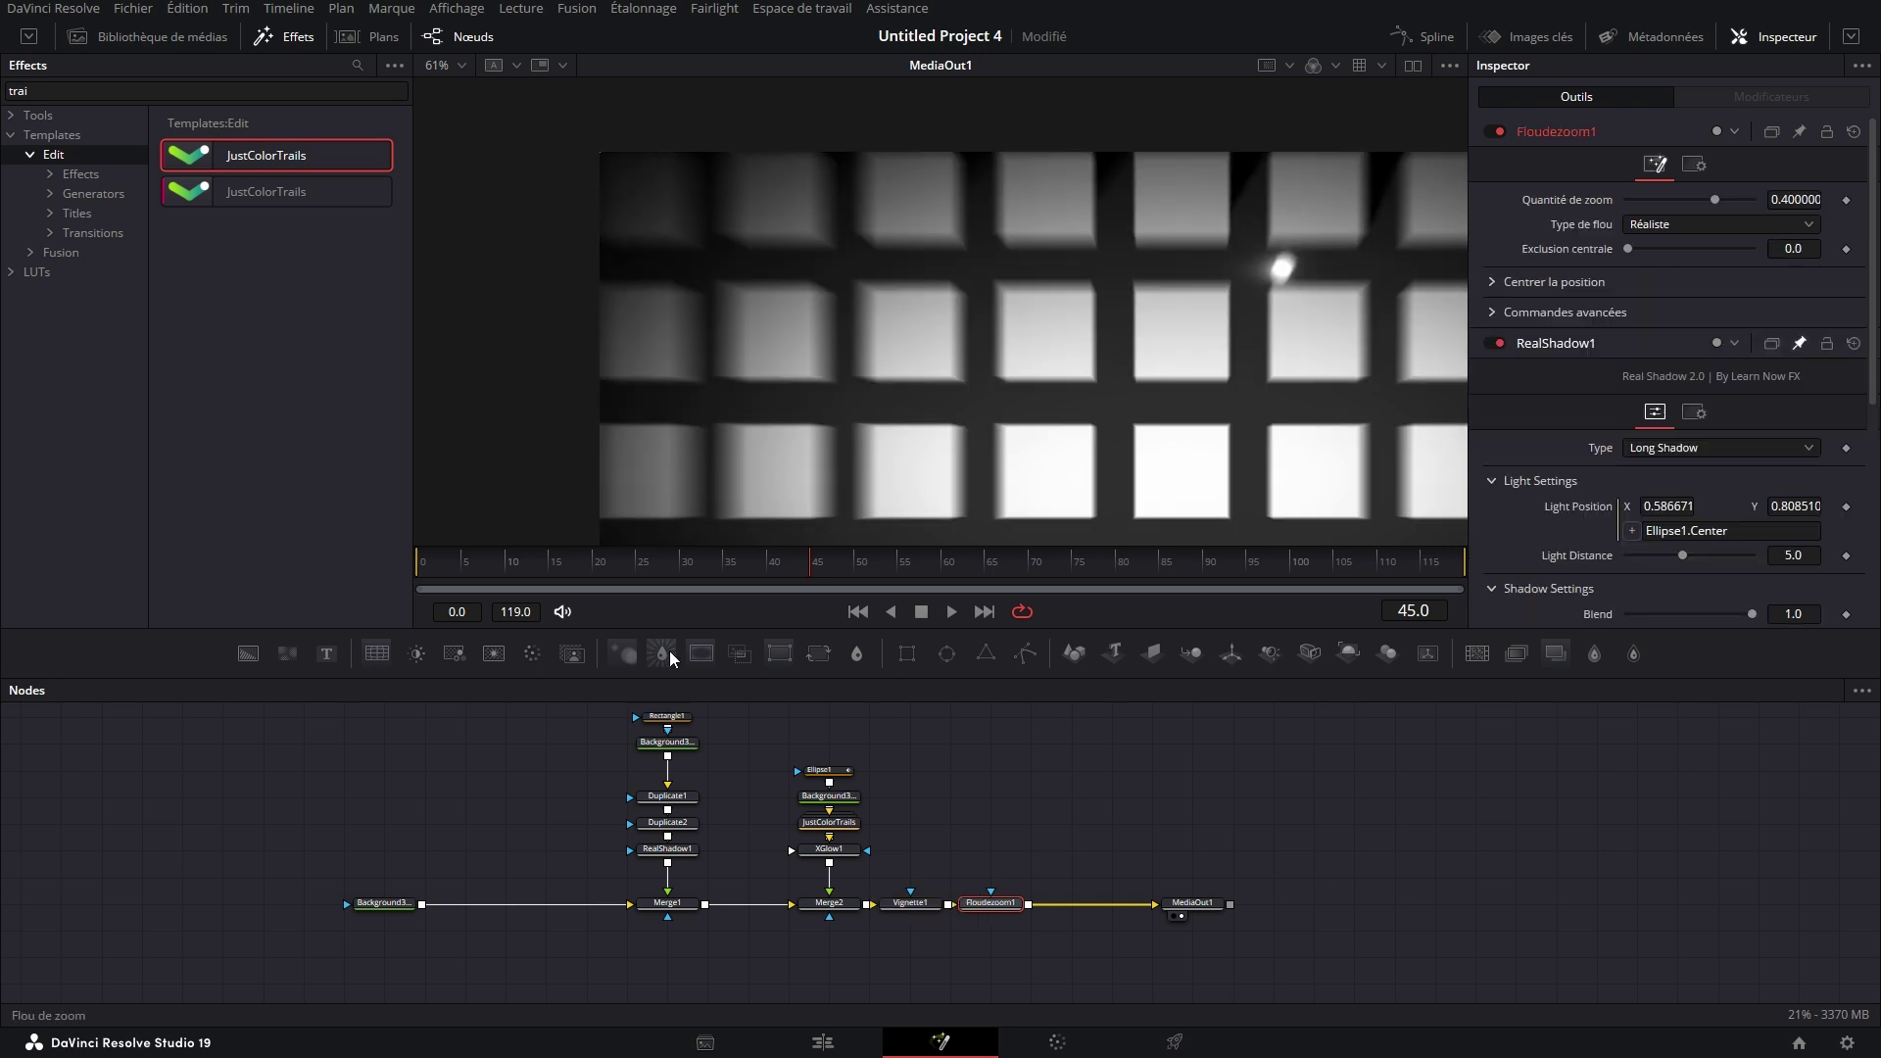
left_click(1640, 225)
left_click(1658, 251)
Add an expression to the Zoom Blur's centre position that links it to Ellipse1.Center
left_click(1614, 281)
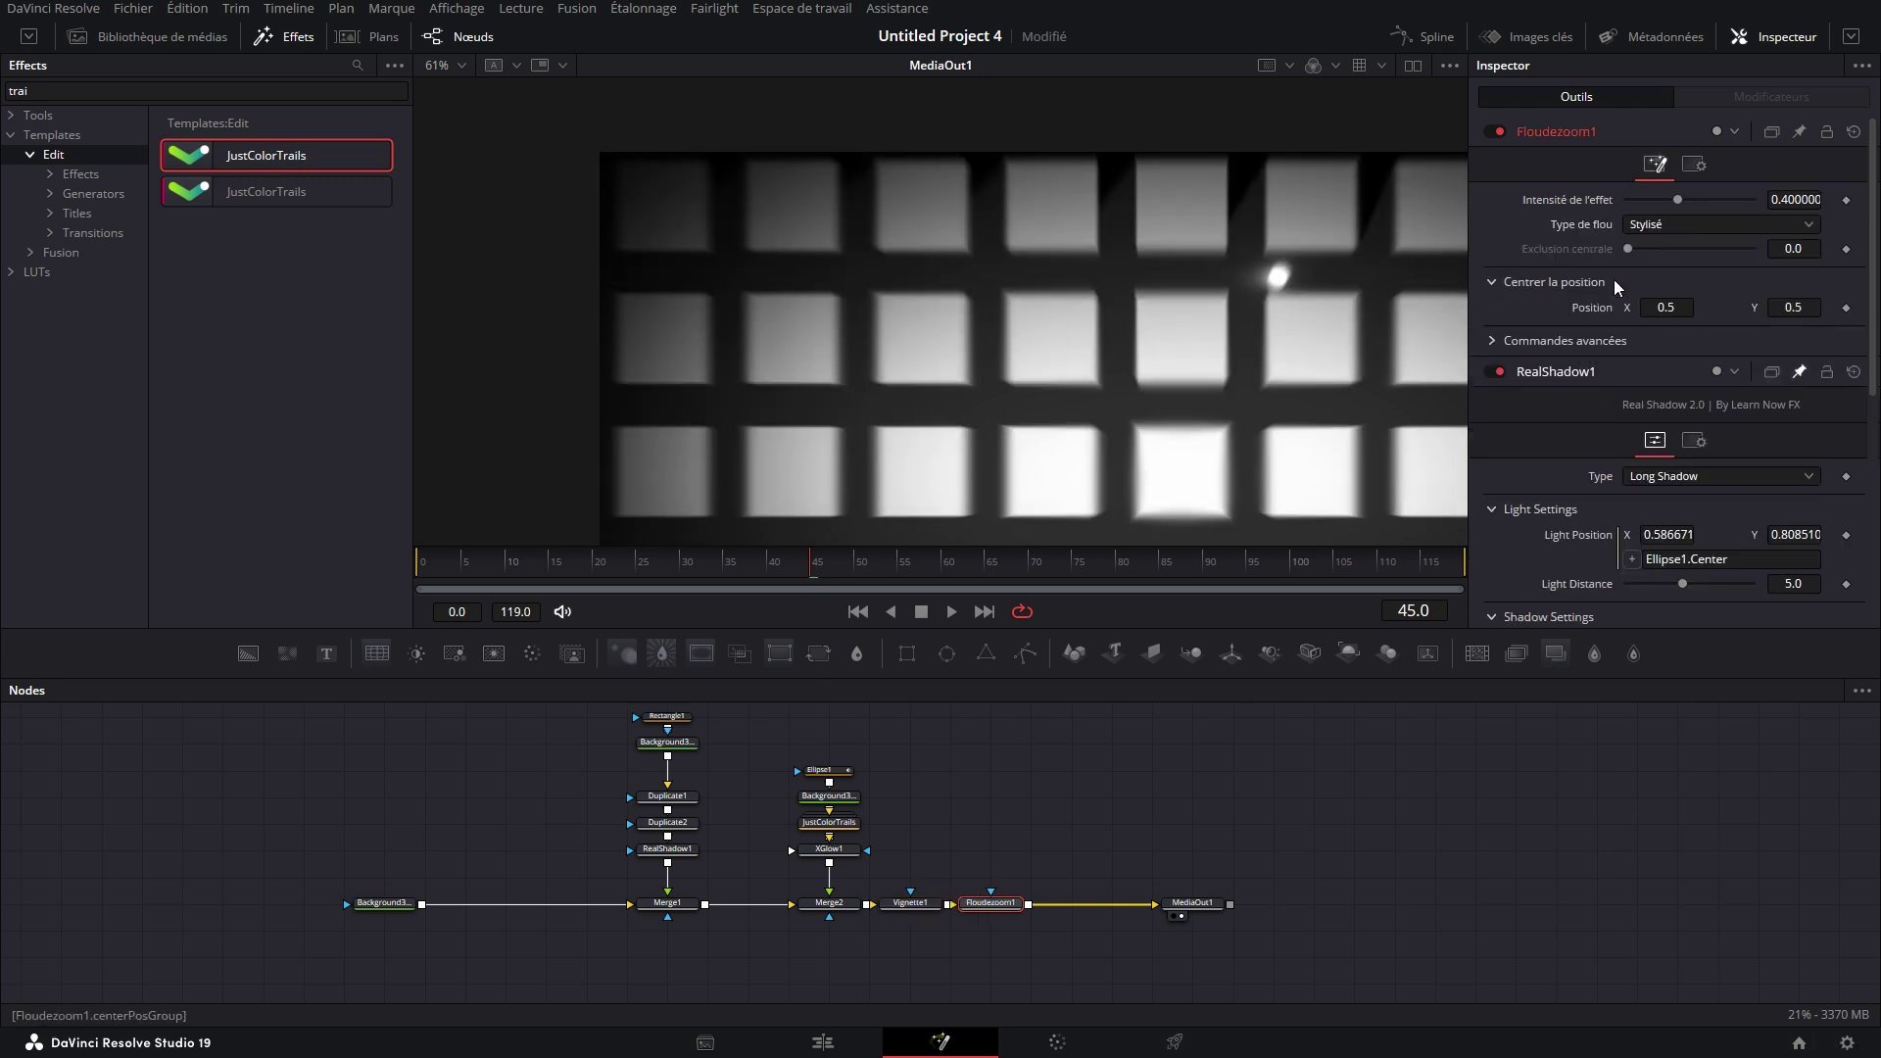
left_click_drag(1226, 367, 992, 279)
scroll(1134, 353, "down", 2)
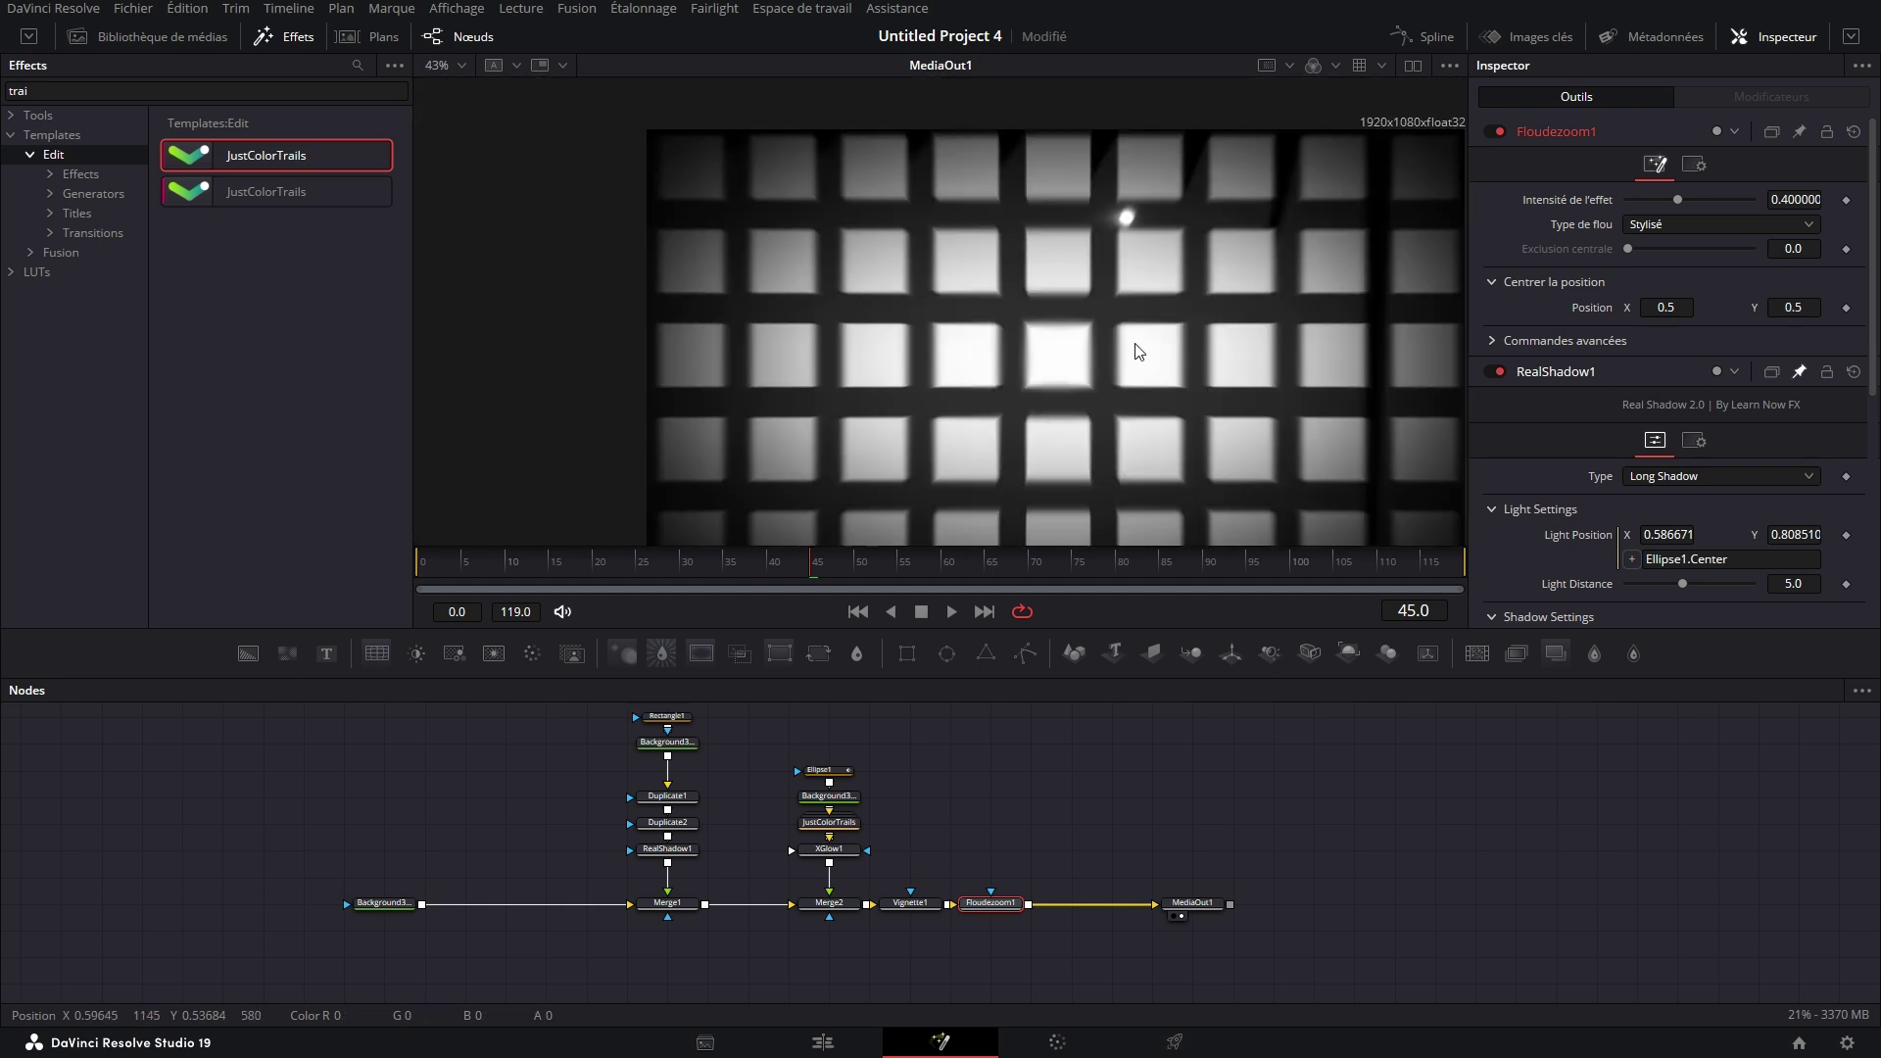
right_click(1615, 310)
left_click(1668, 537)
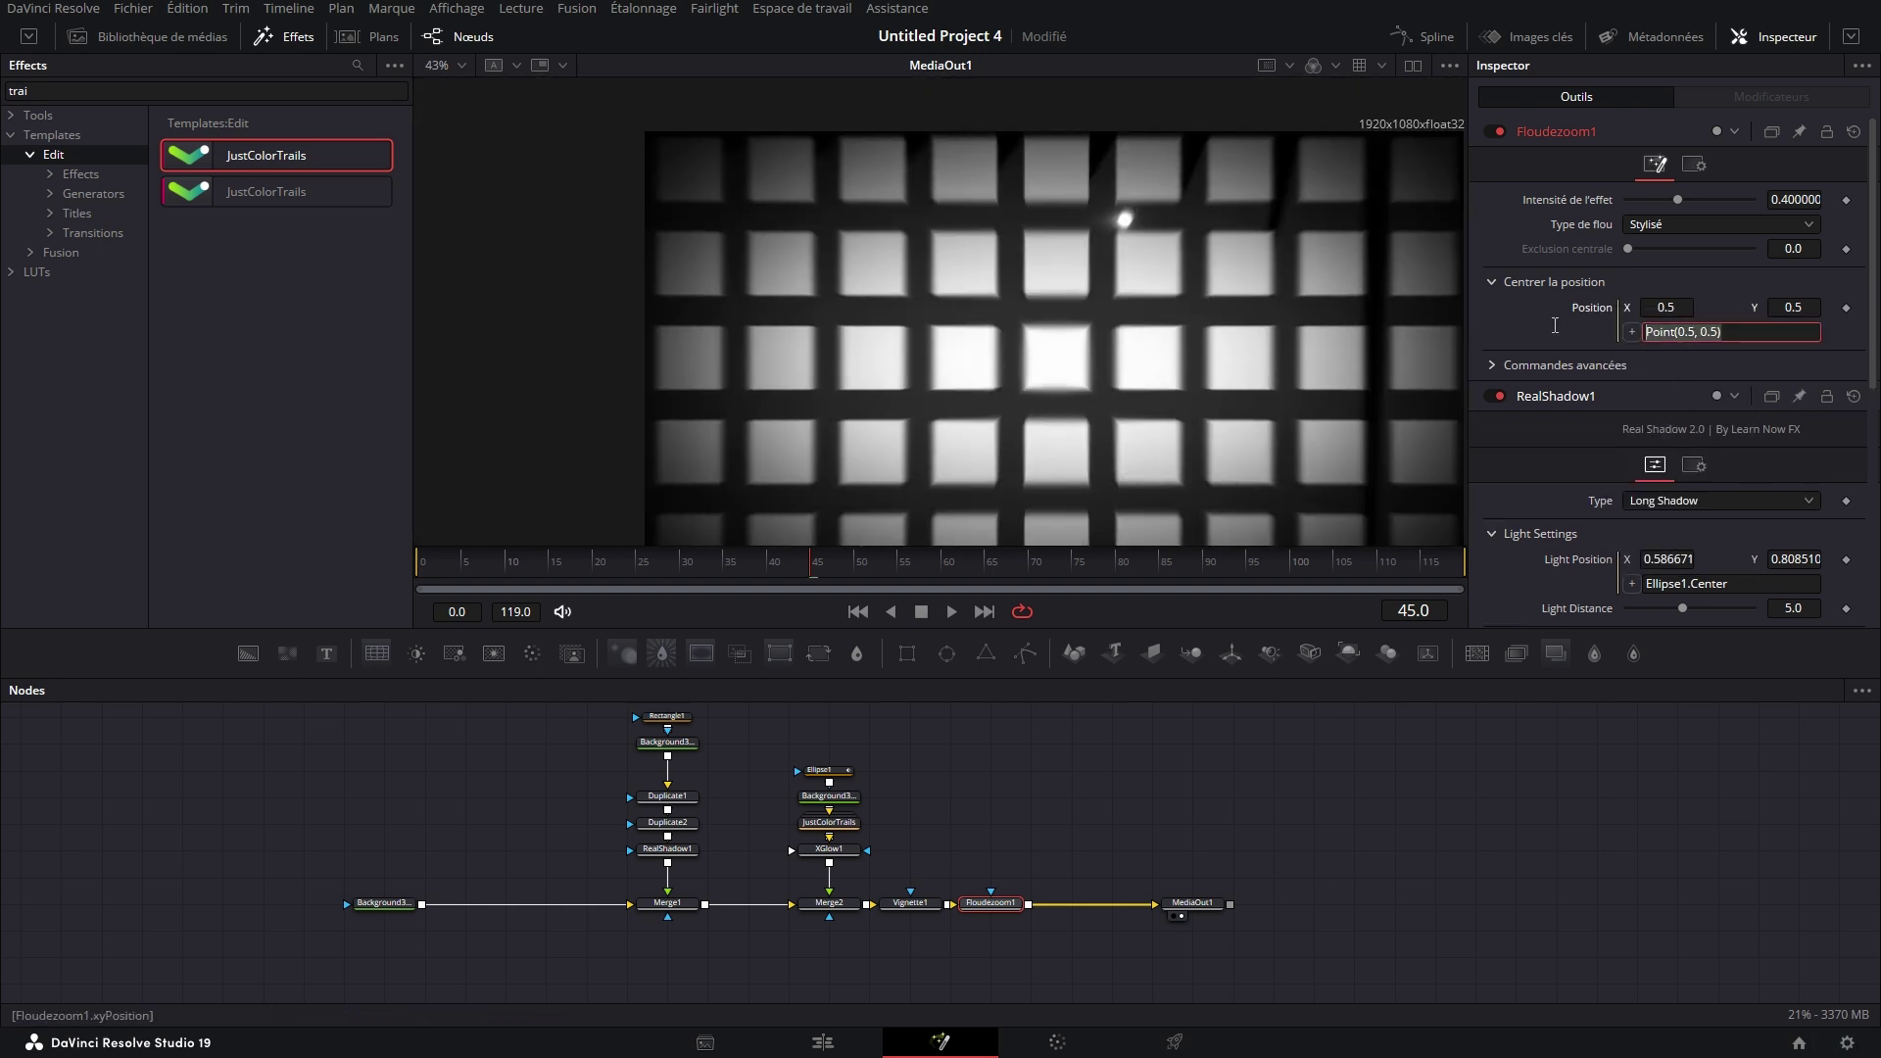
key("BackSpace")
left_click(844, 772)
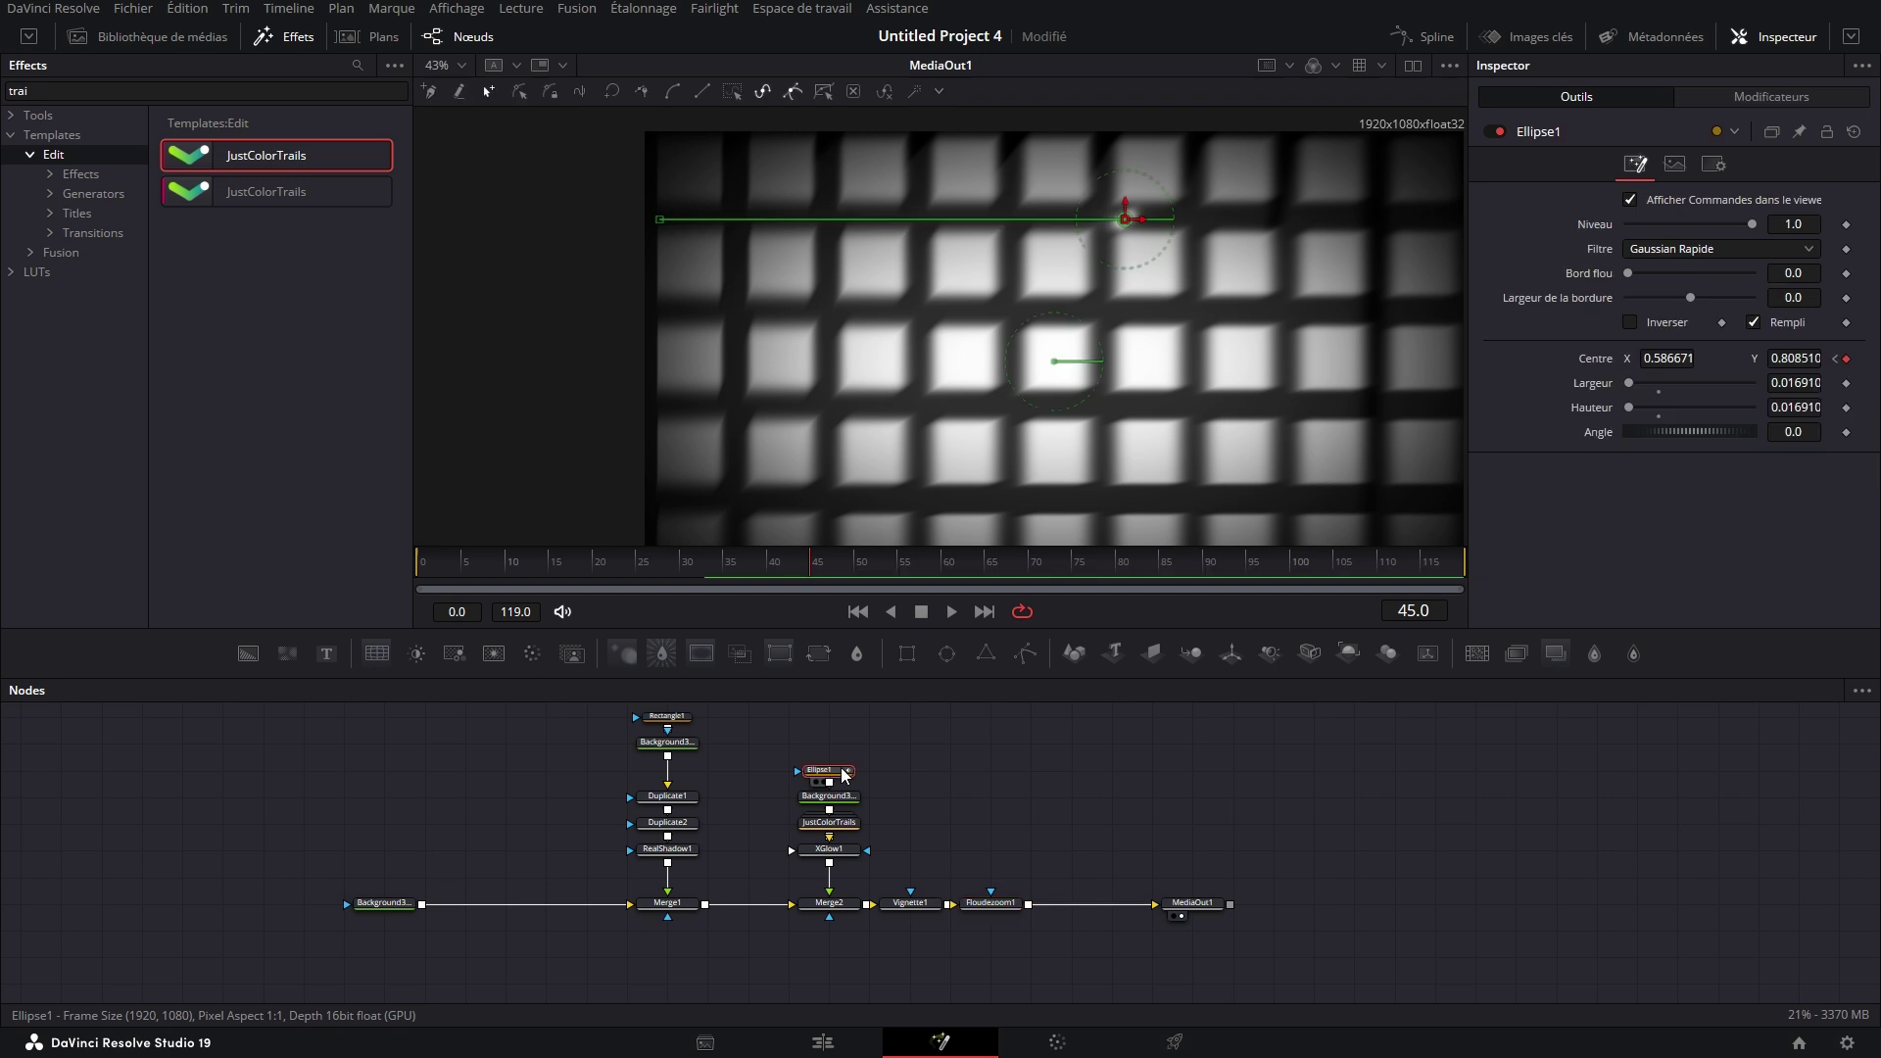
left_click(995, 902)
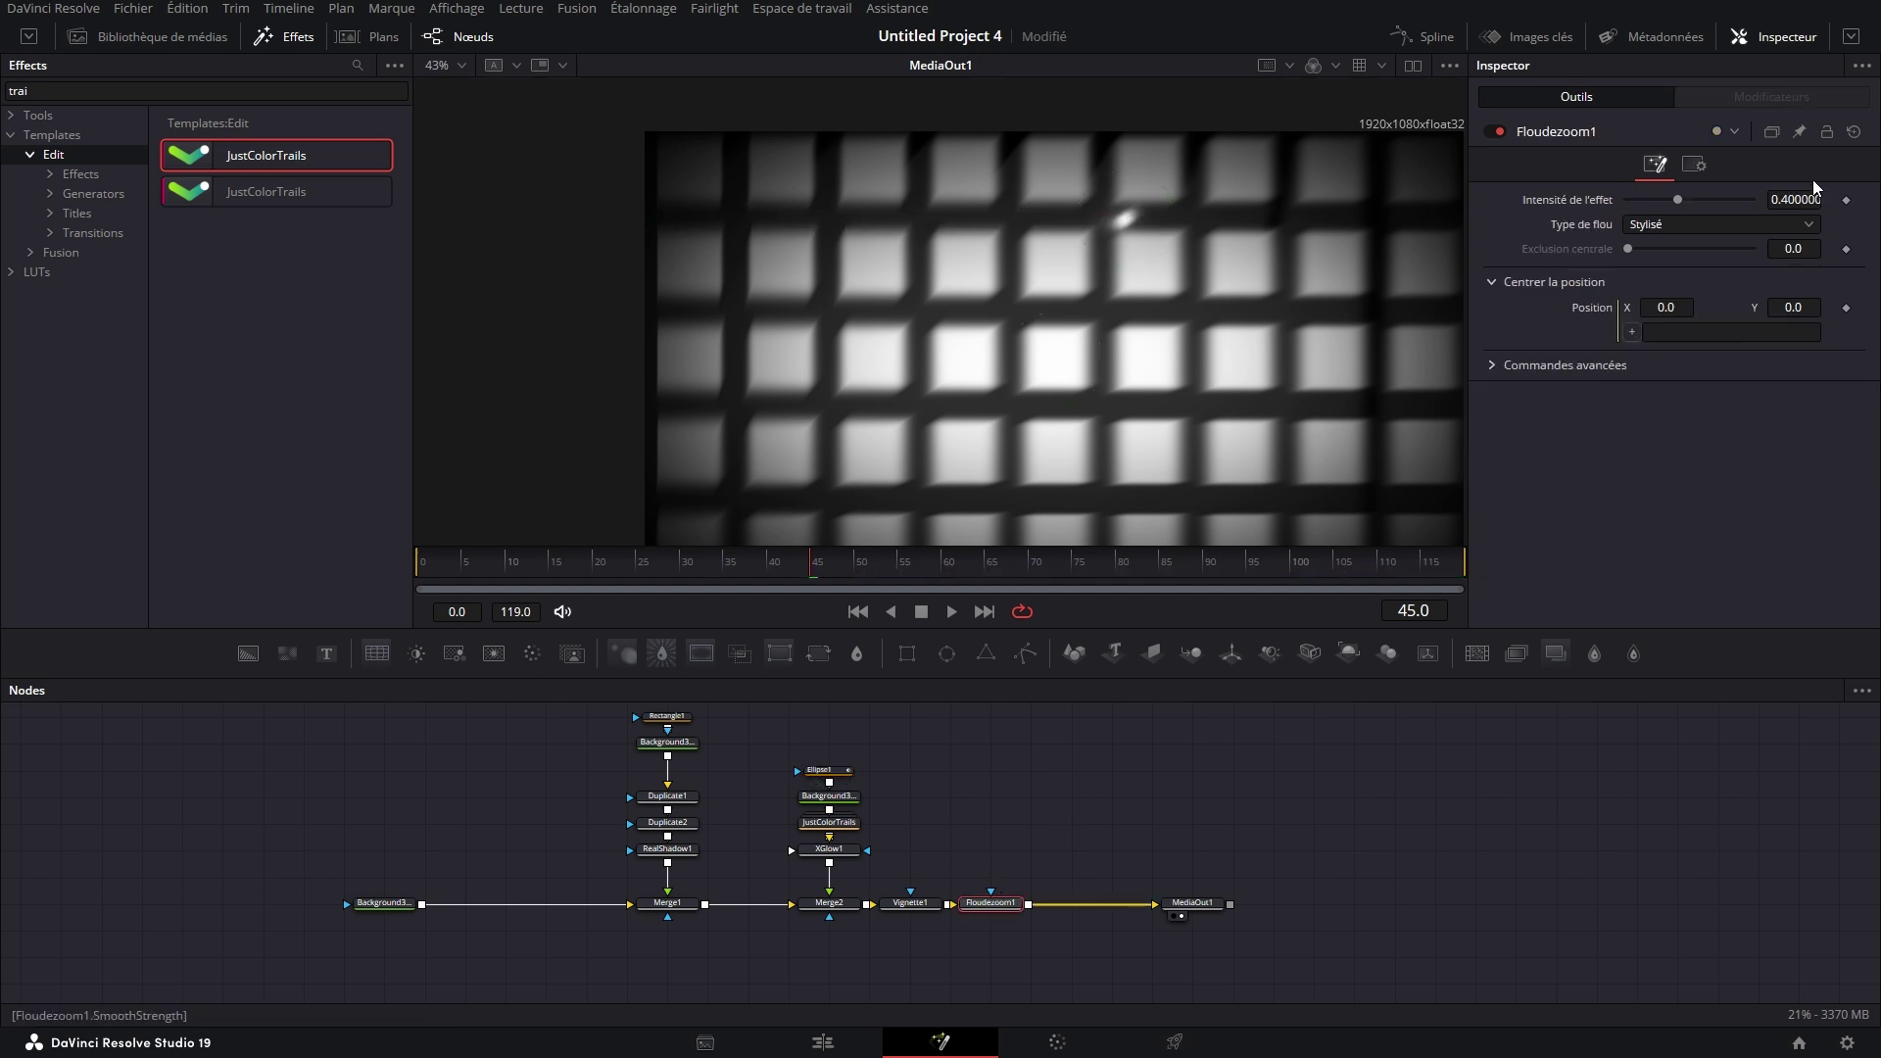
left_click(823, 770)
scroll(1760, 398, "down", 2)
left_click_drag(1632, 573, 1617, 273)
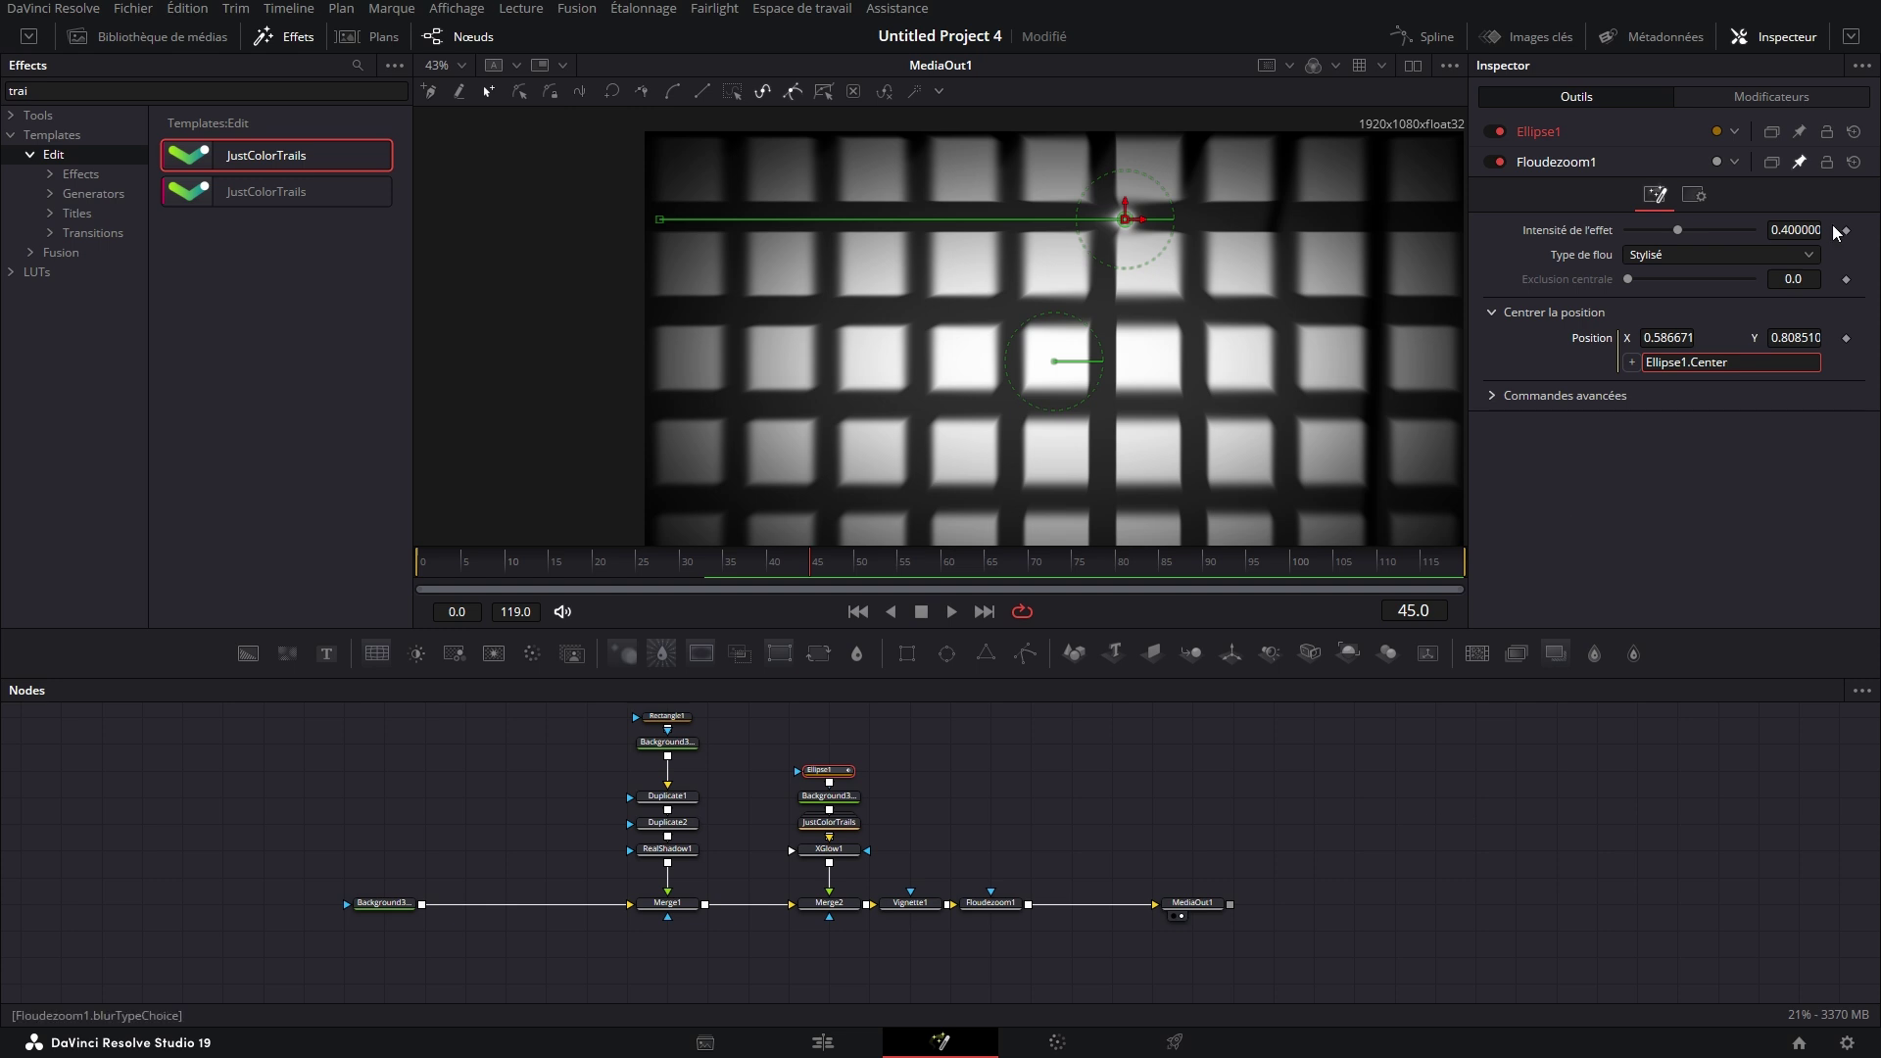
Set the Zoom Blur's type to Réaliste and its zoom amount to 0.178, and scrub the animation back to frame 0 to check it
left_click_drag(1799, 232, 1724, 231)
left_click(1743, 256)
left_click(1675, 296)
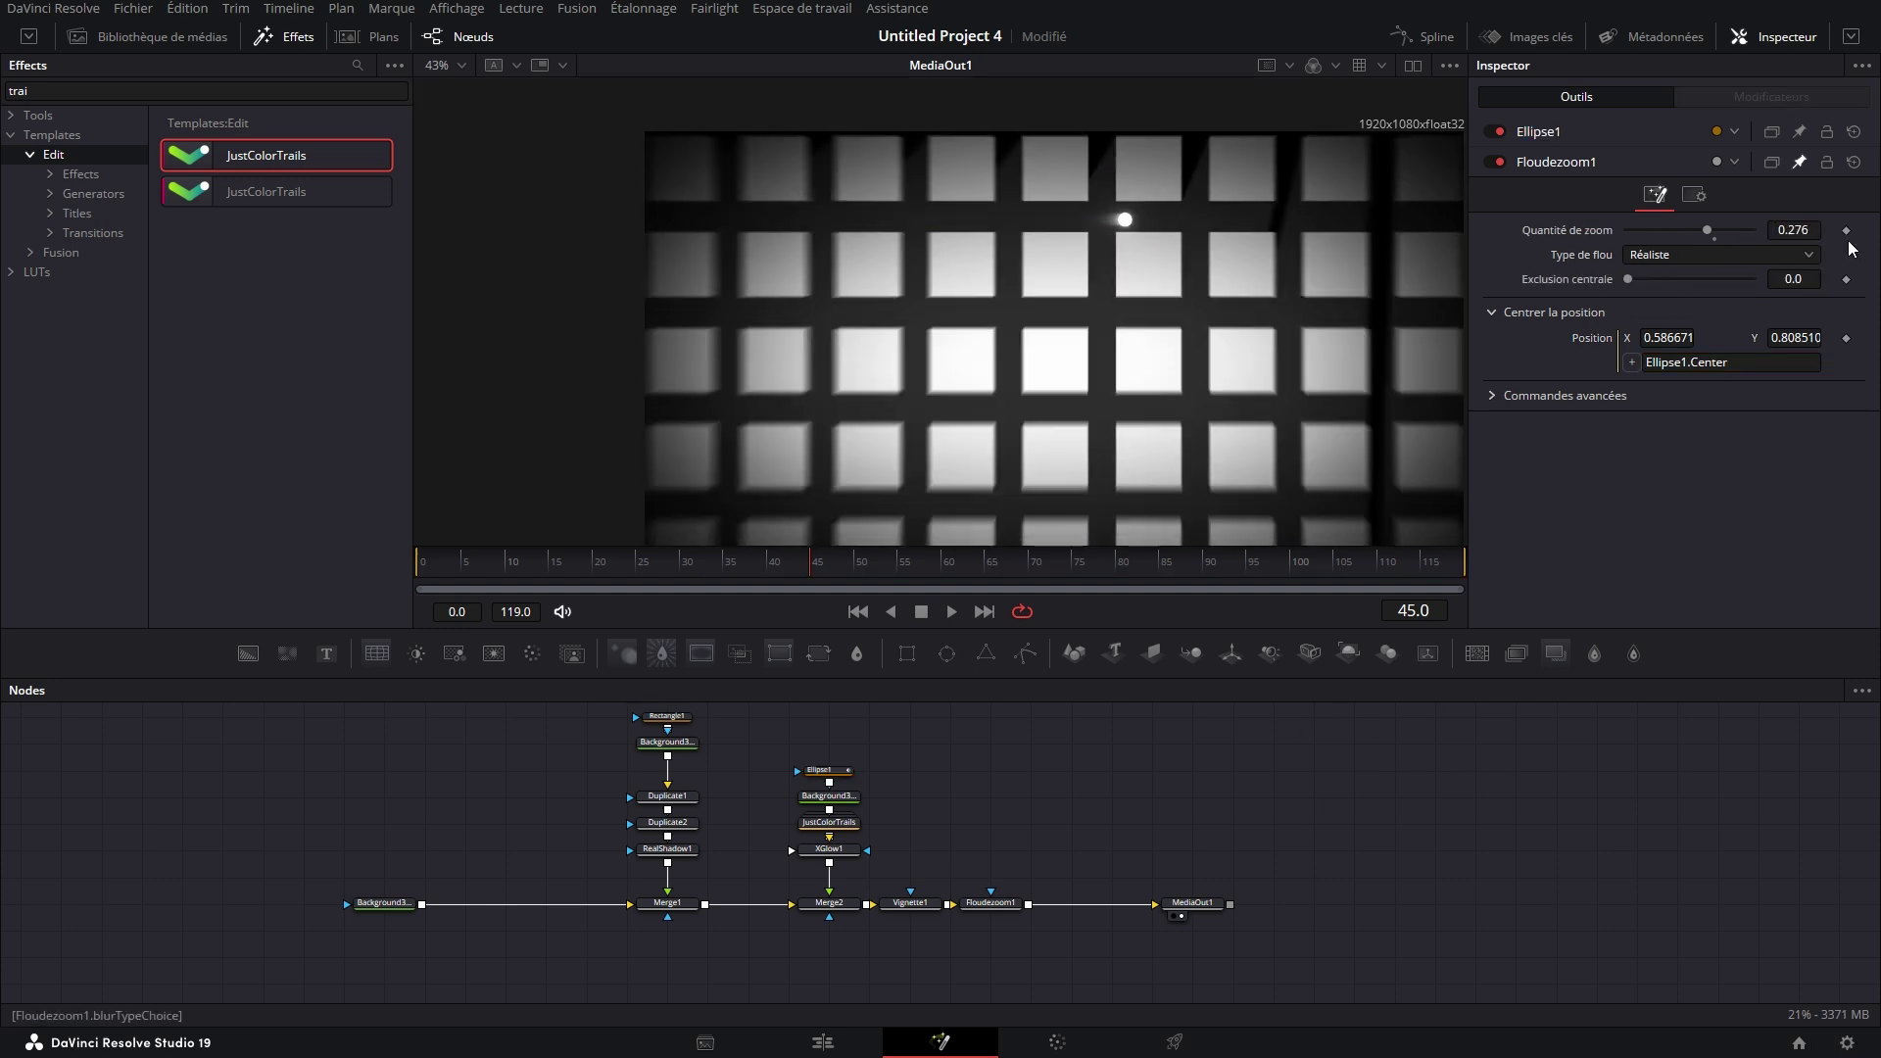
left_click_drag(1799, 231, 1683, 231)
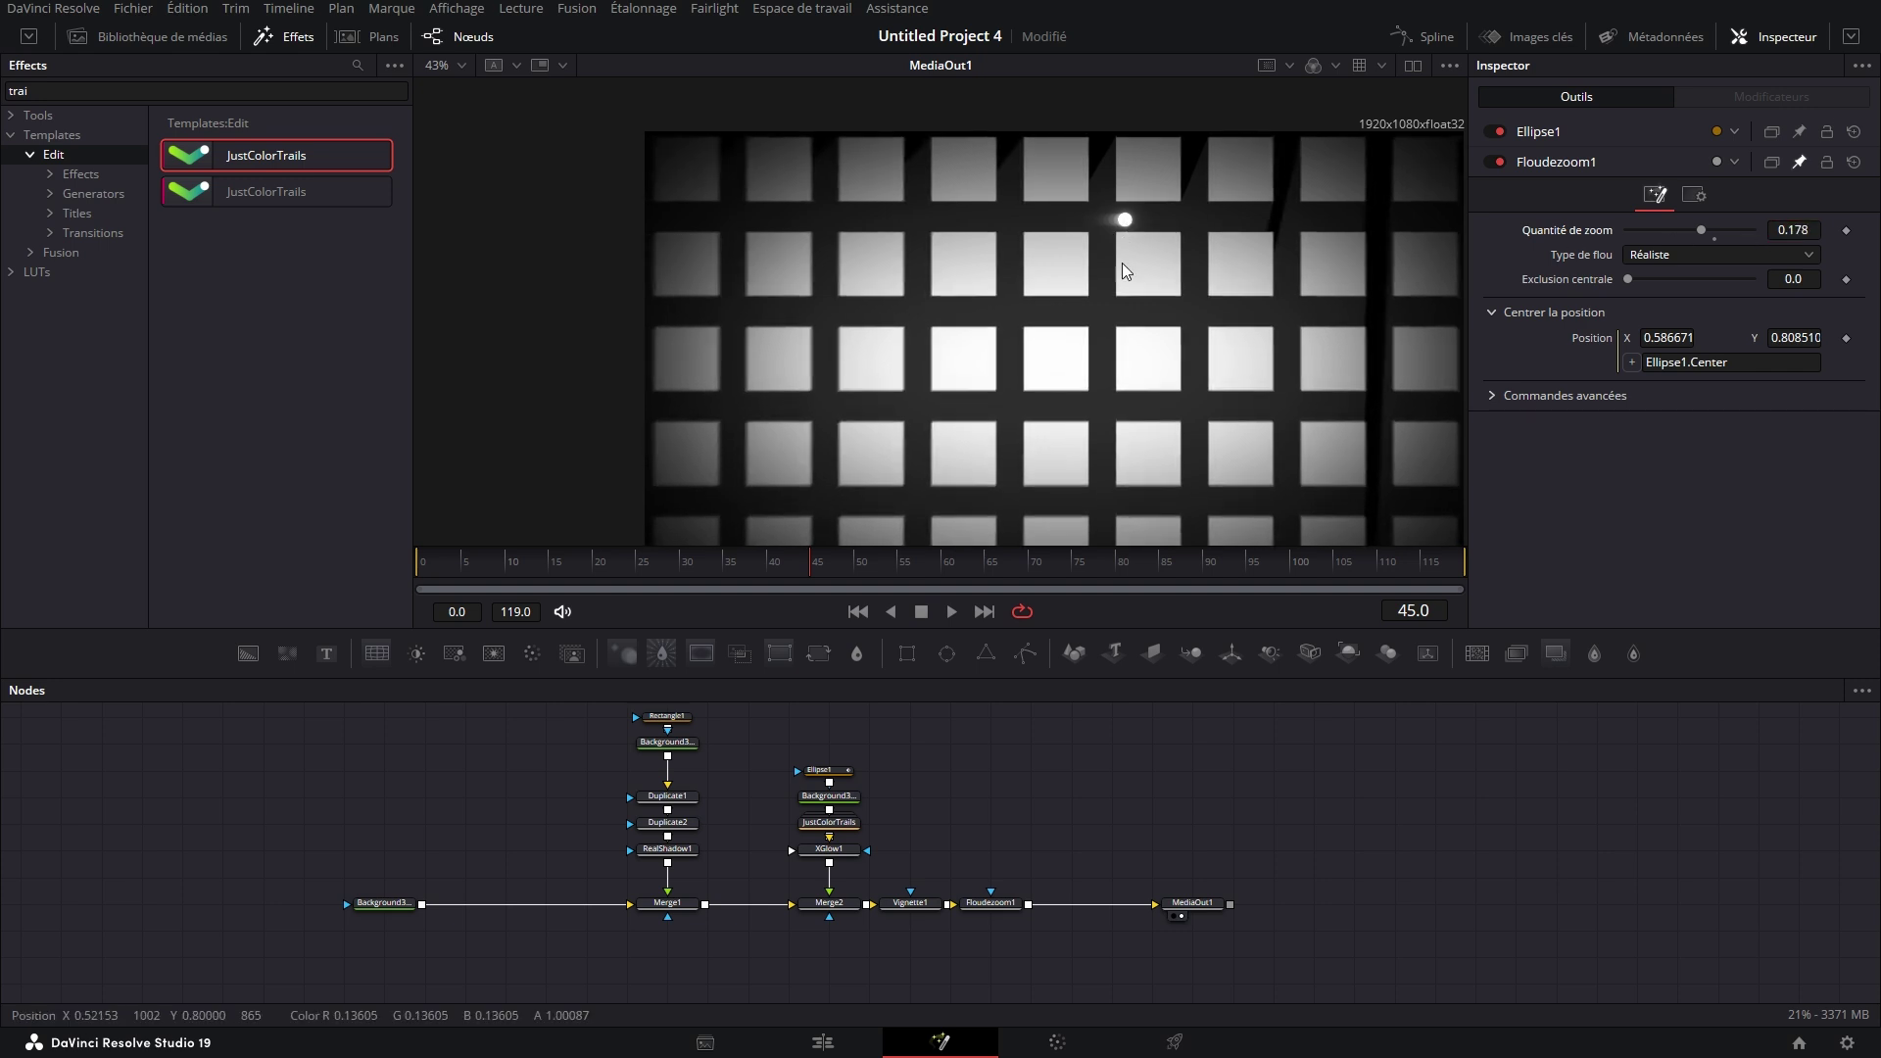
left_click(663, 553)
left_click_drag(662, 553, 468, 582)
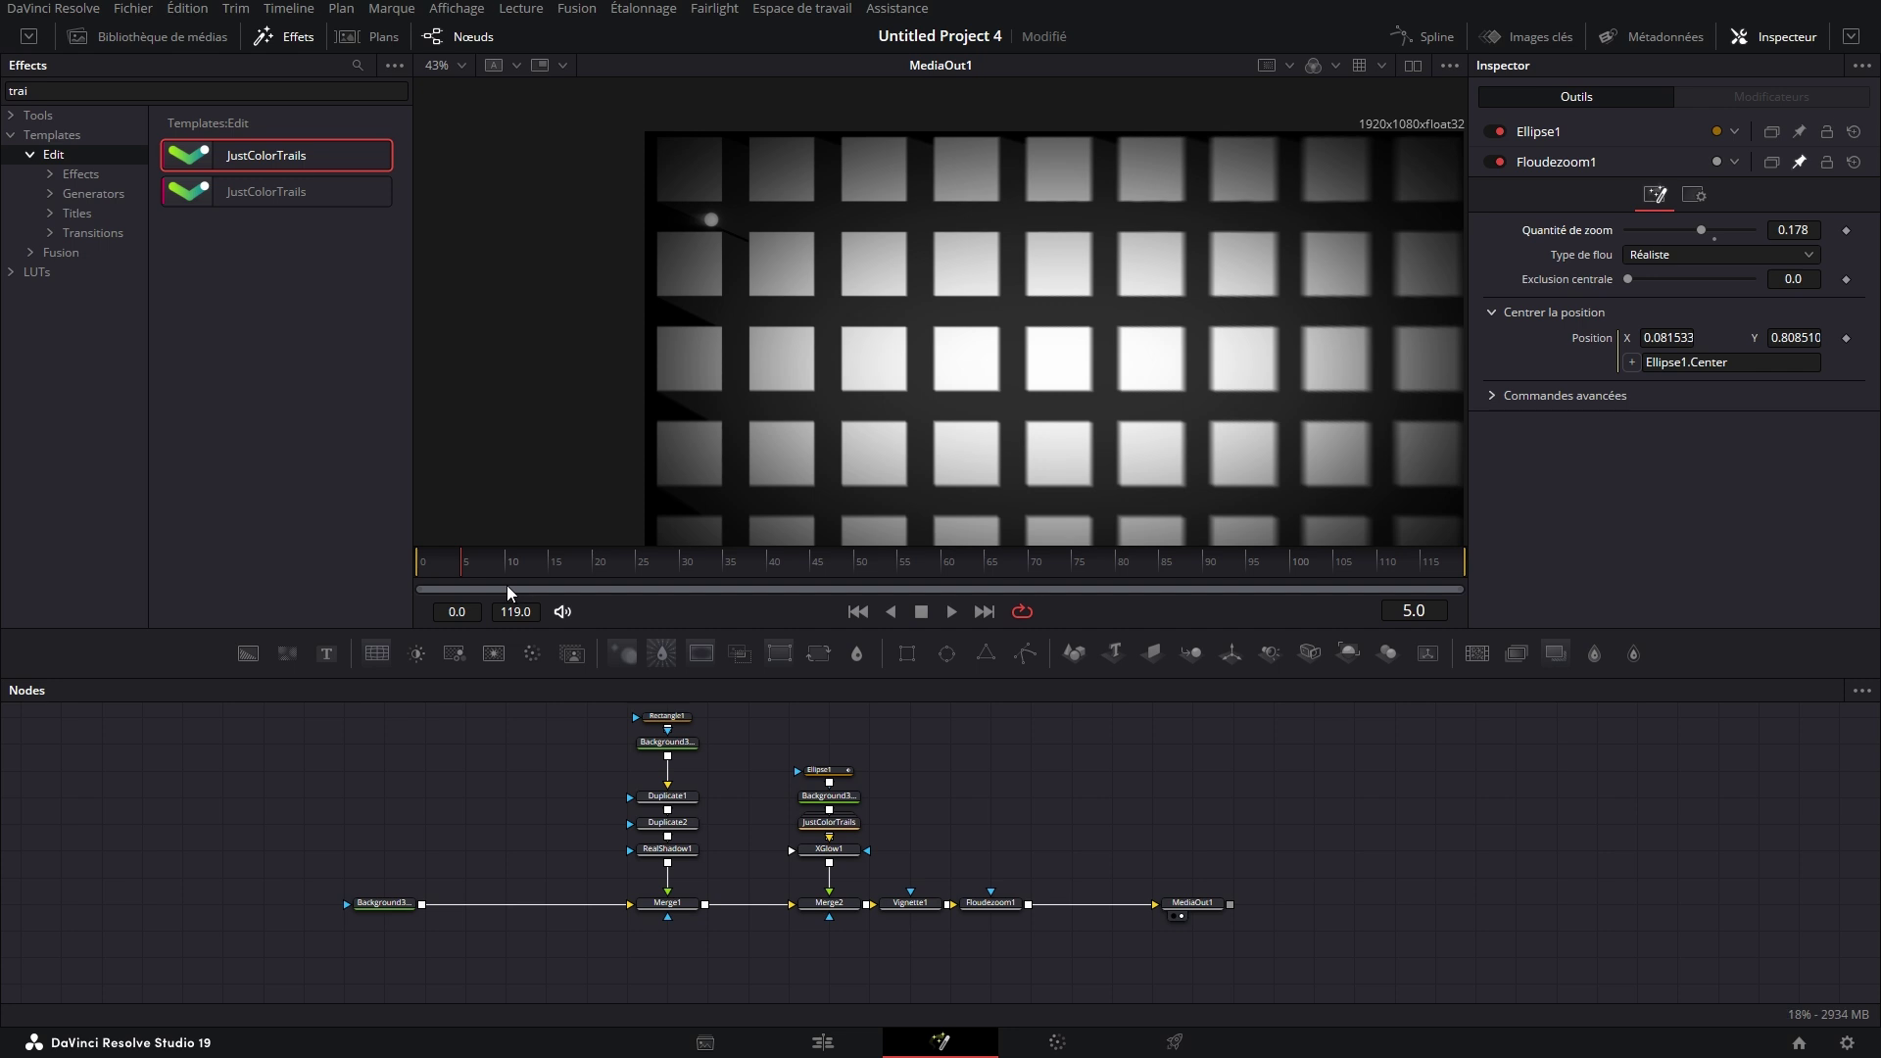
left_click_drag(470, 564, 341, 597)
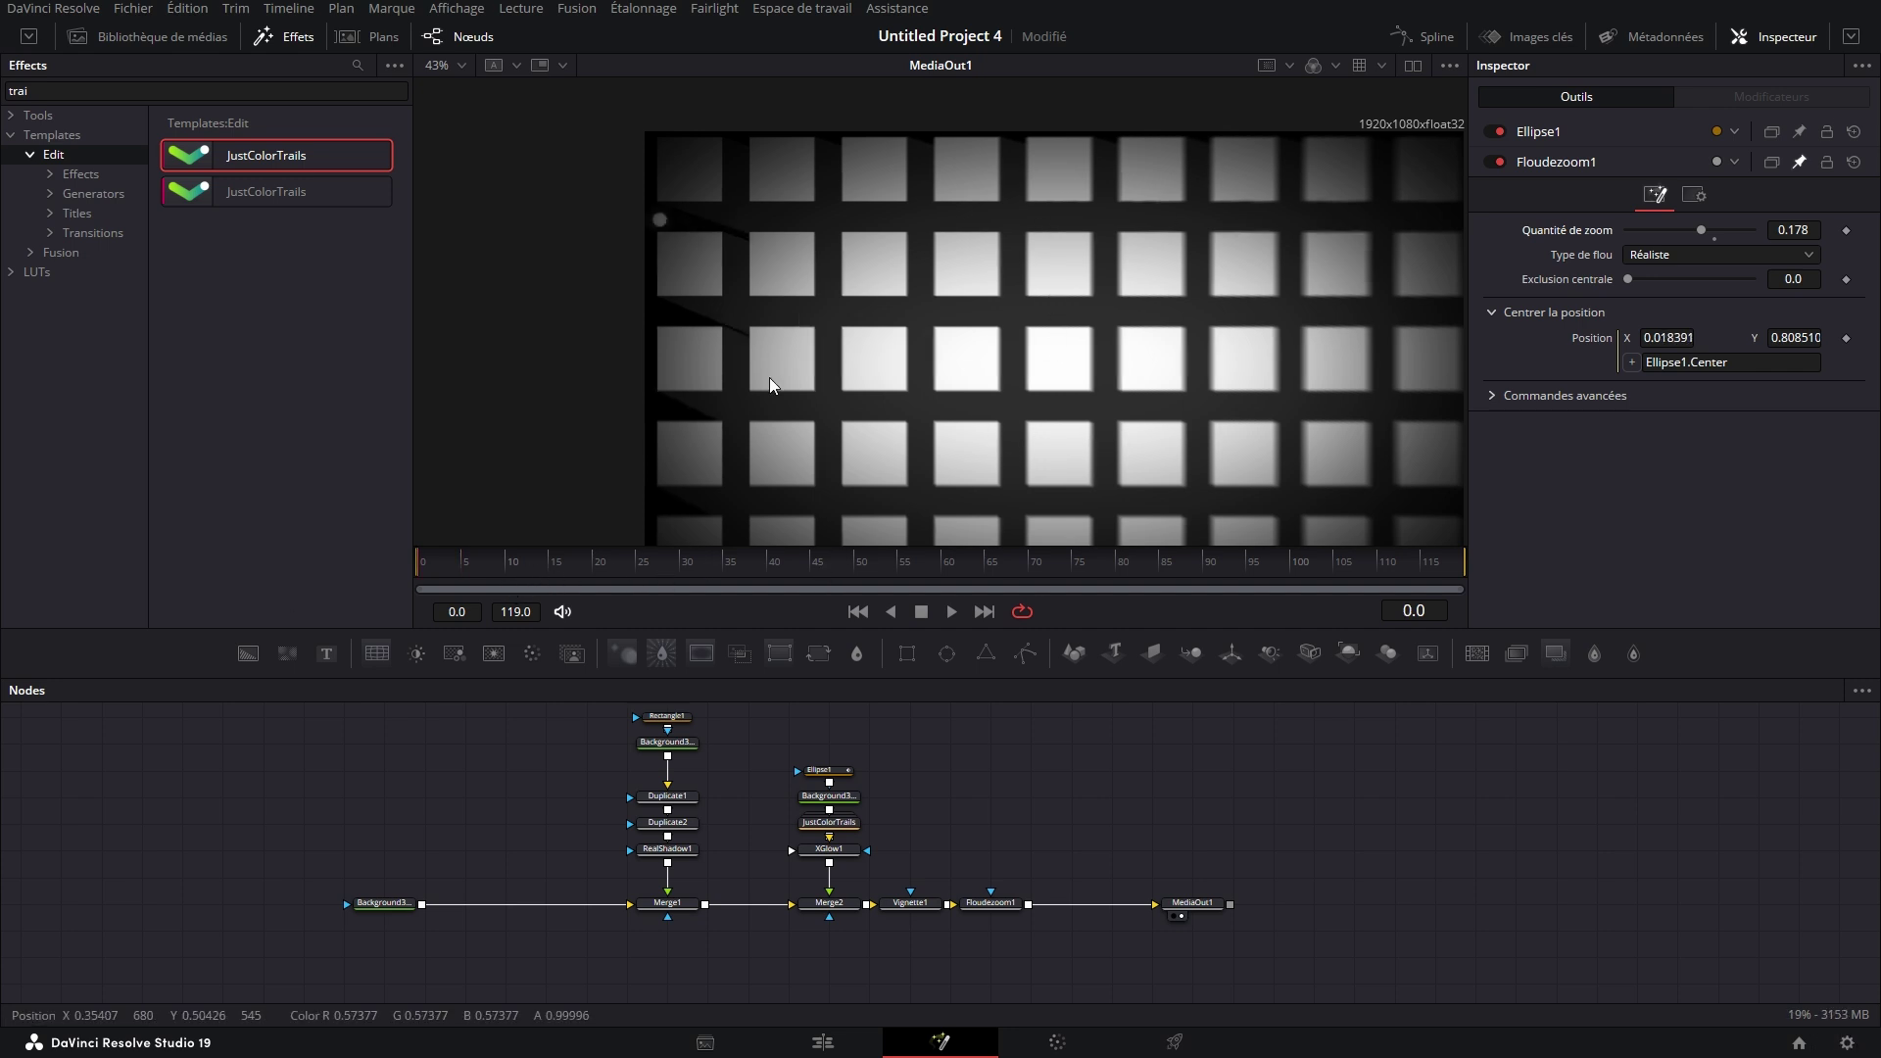
At frame 51, add a Film Grain after Floudezoom1, followed by a Soft Glow with glow size 100 and gain about 0.118
left_click(861, 562)
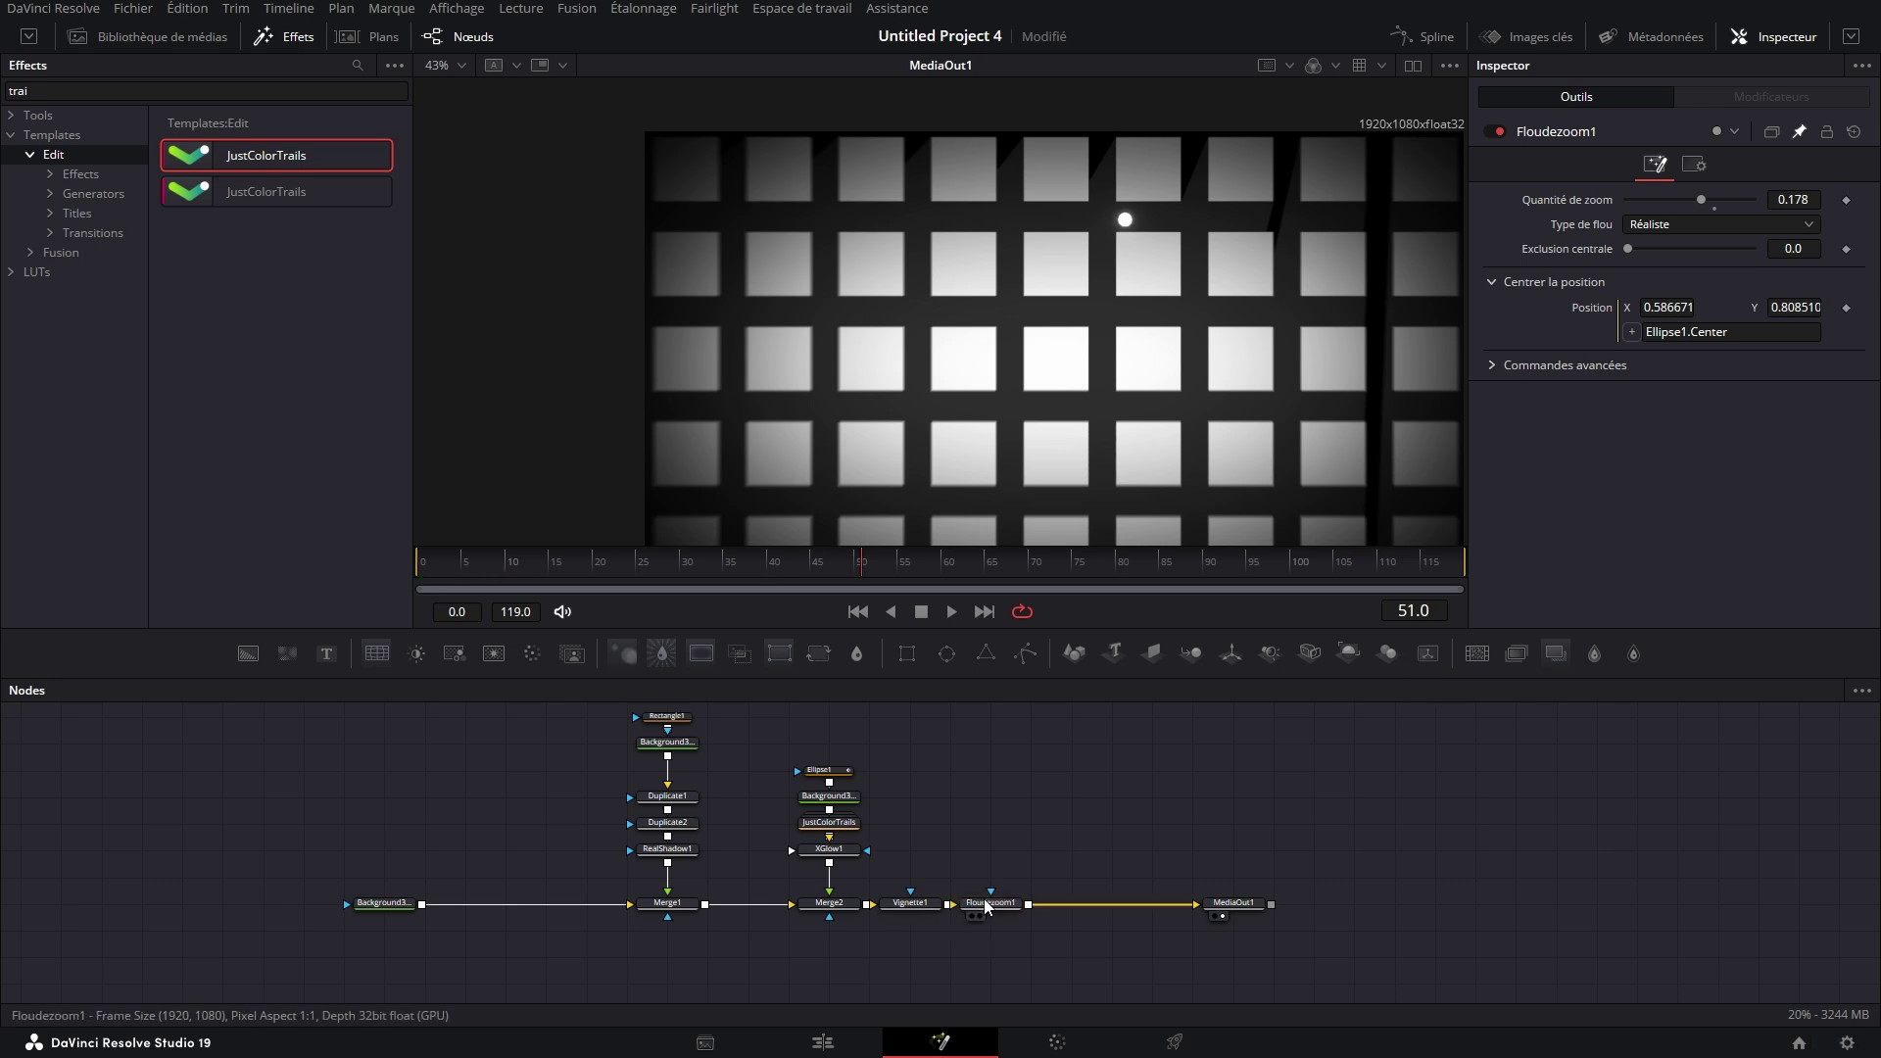
left_click(1485, 652)
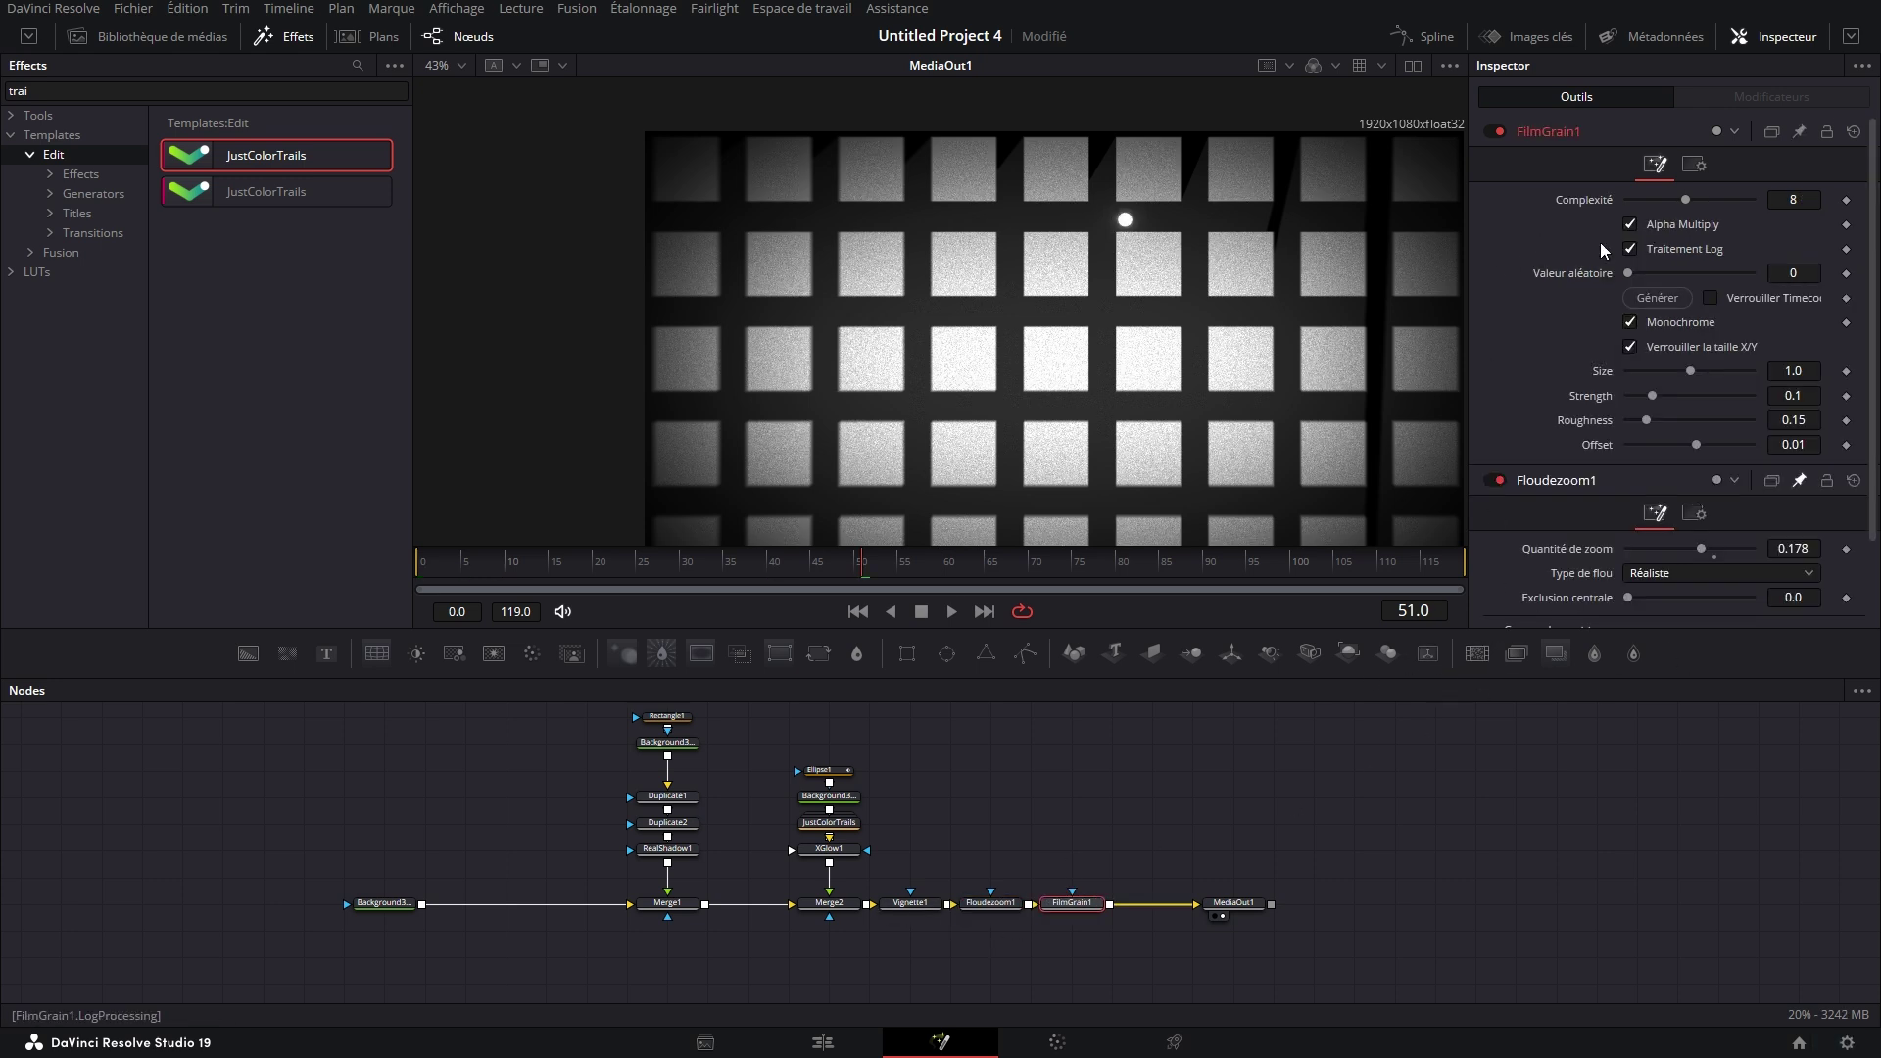
left_click(1595, 652)
left_click(1350, 906)
left_click(1152, 903)
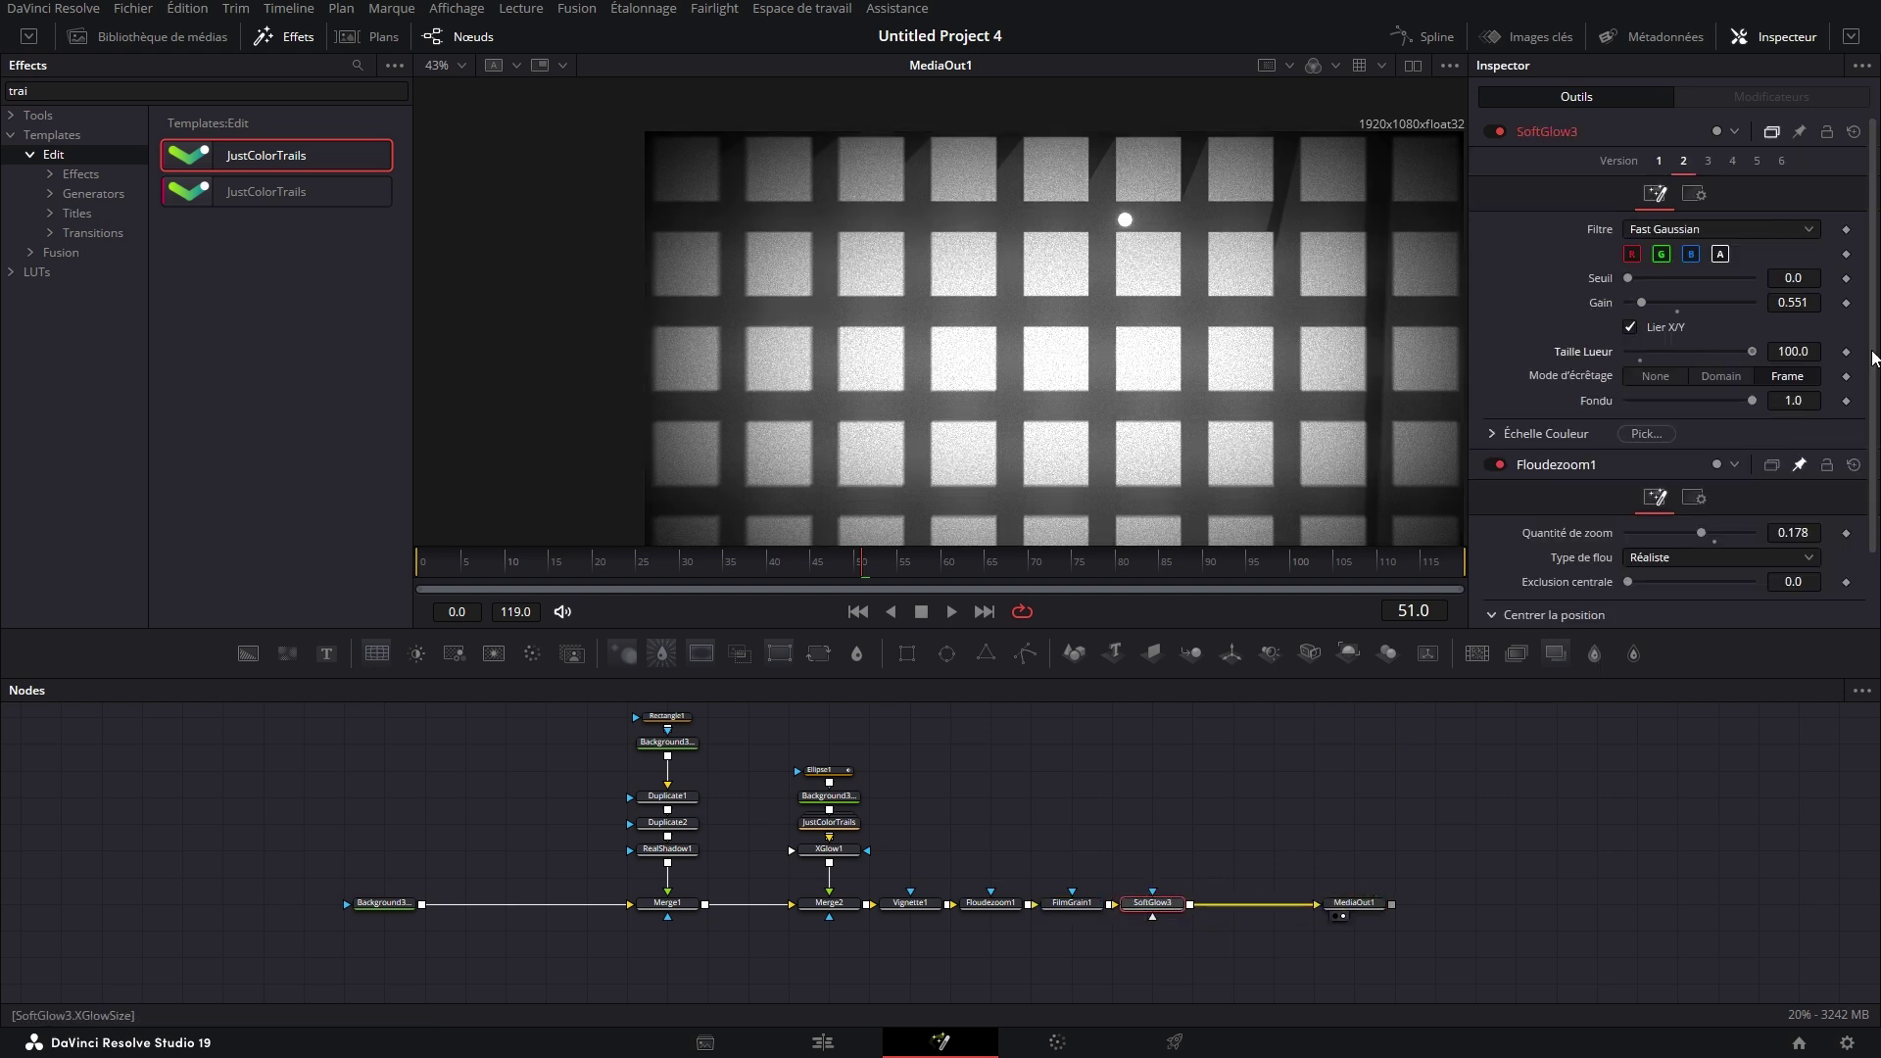
left_click_drag(1638, 307, 1633, 297)
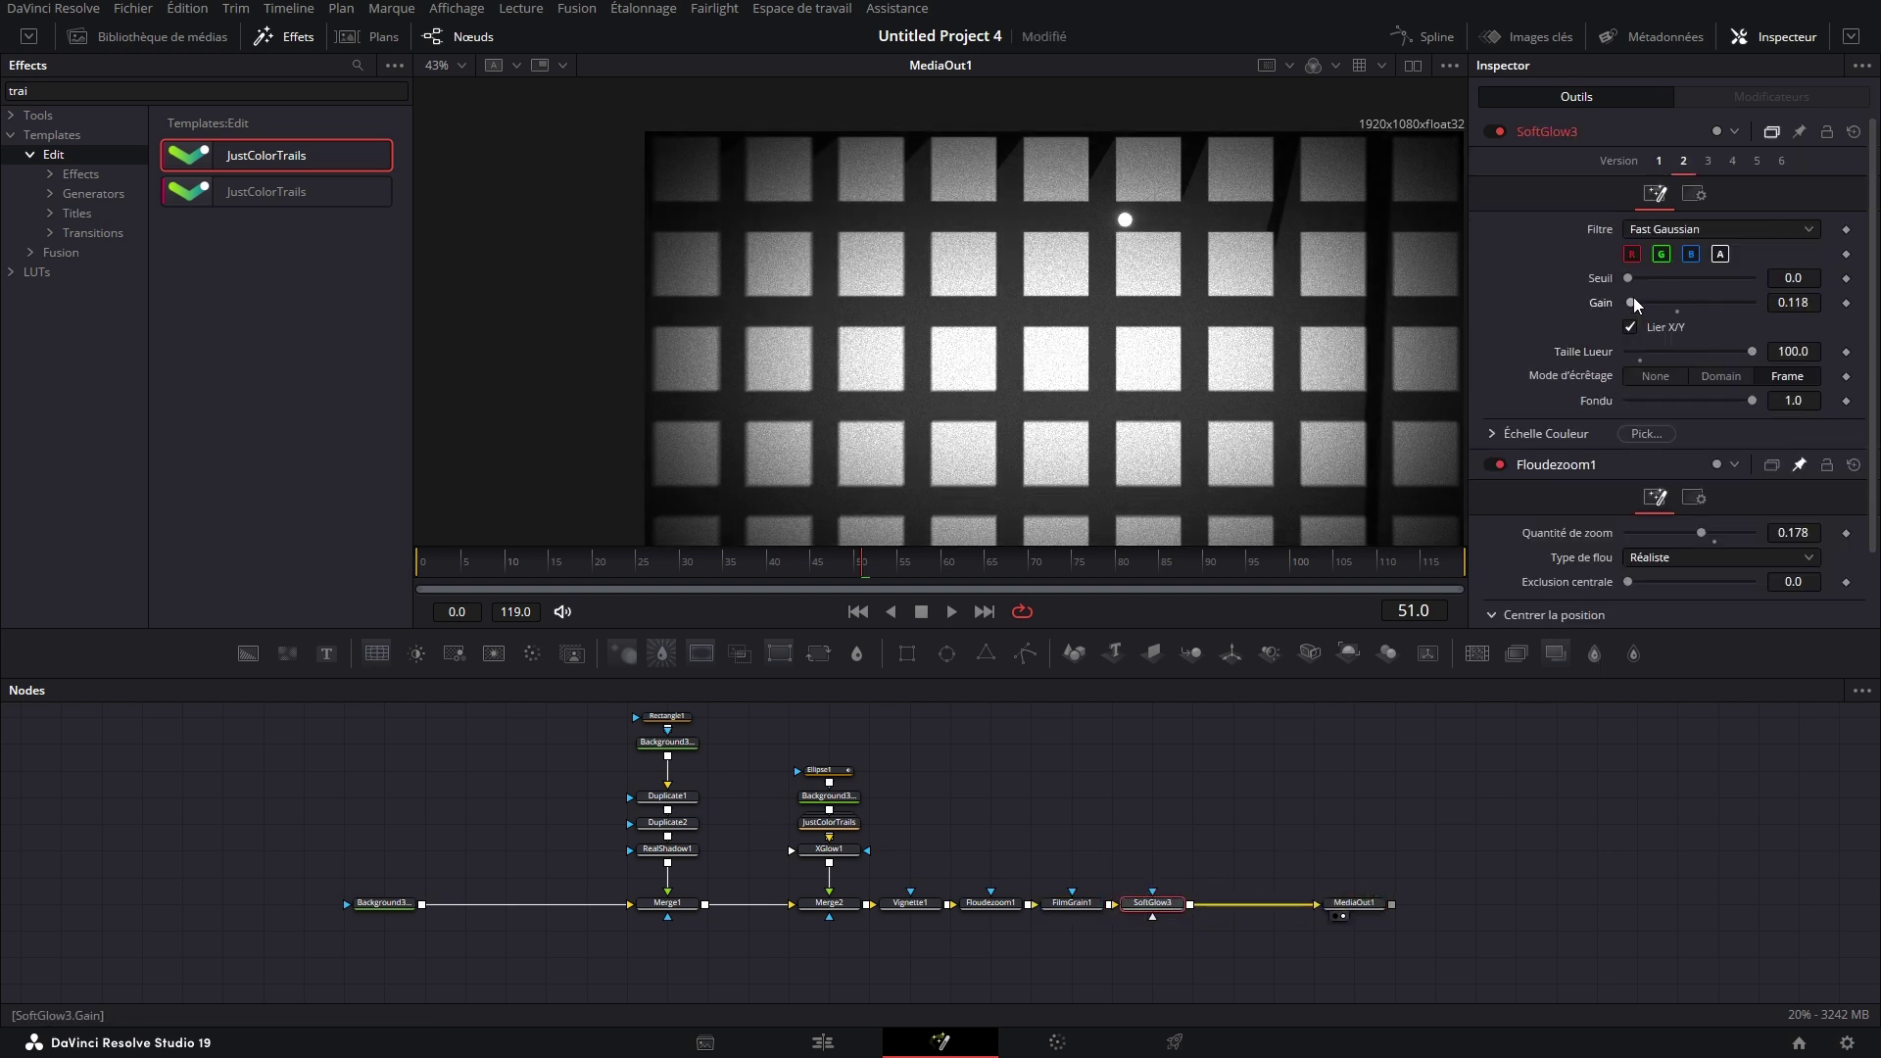